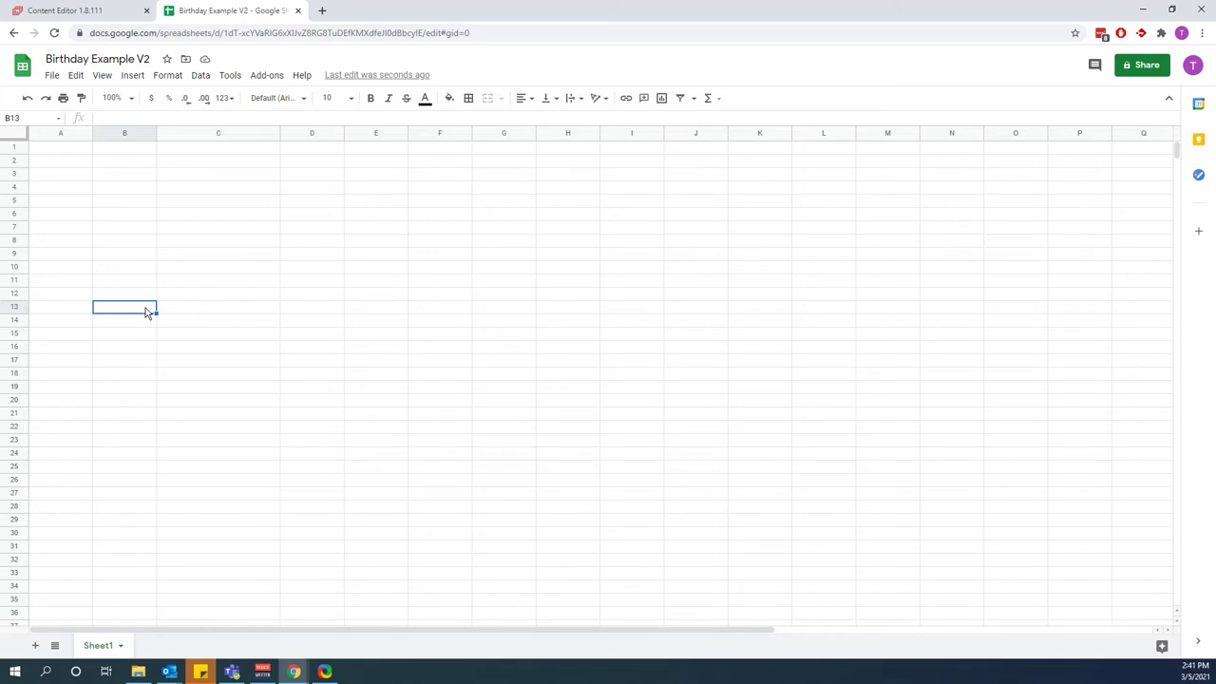
# Enter the headers Full Name, DOB and Picture in cells A1, B1 and C1
pyautogui.click(55, 149)
pyautogui.doubleClick(55, 149)
pyautogui.write('Full Name')
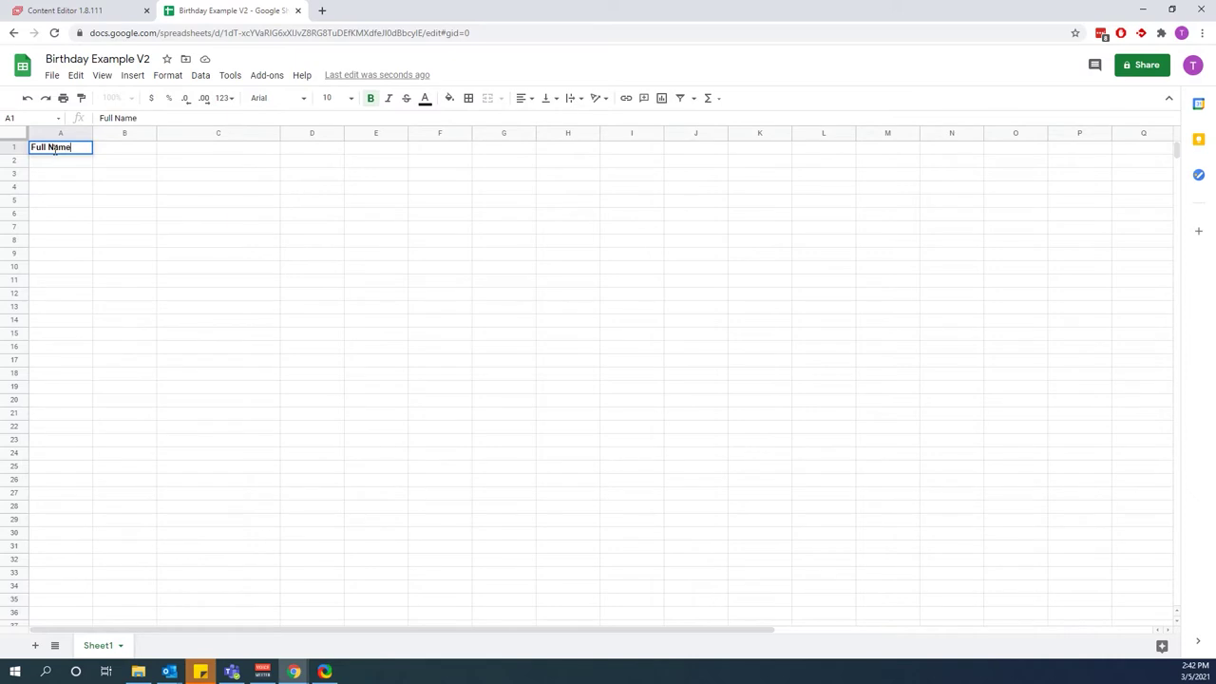
pyautogui.doubleClick(105, 147)
pyautogui.write('DOB')
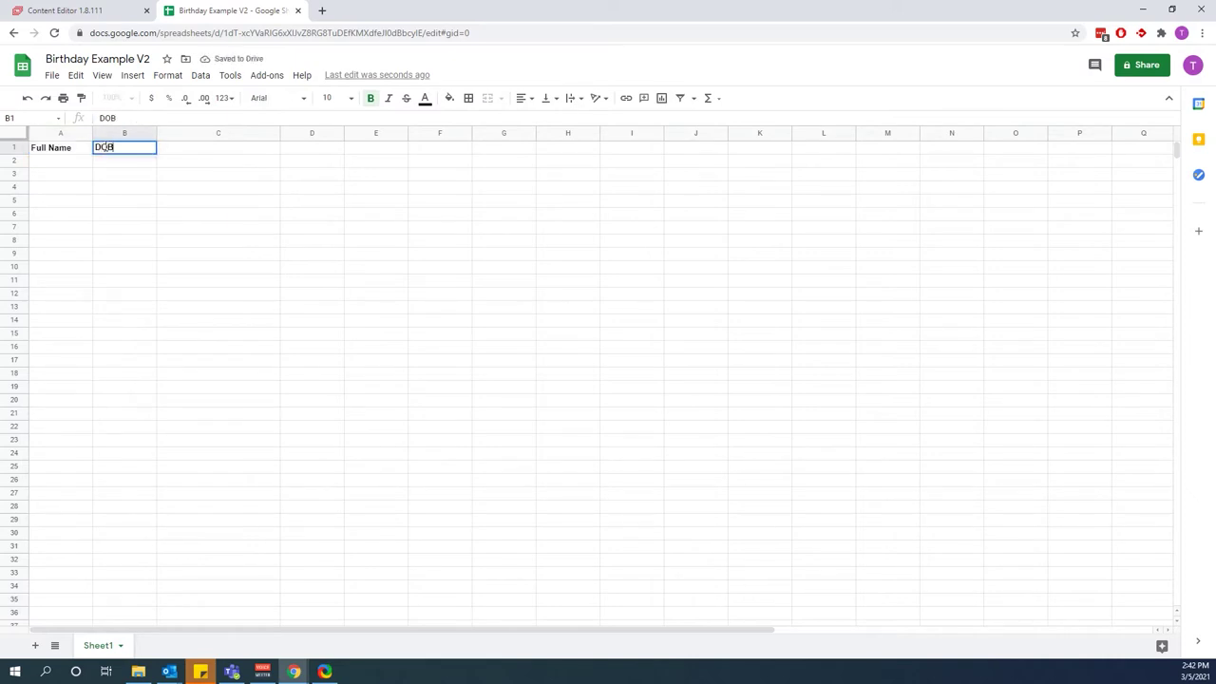
pyautogui.doubleClick(172, 146)
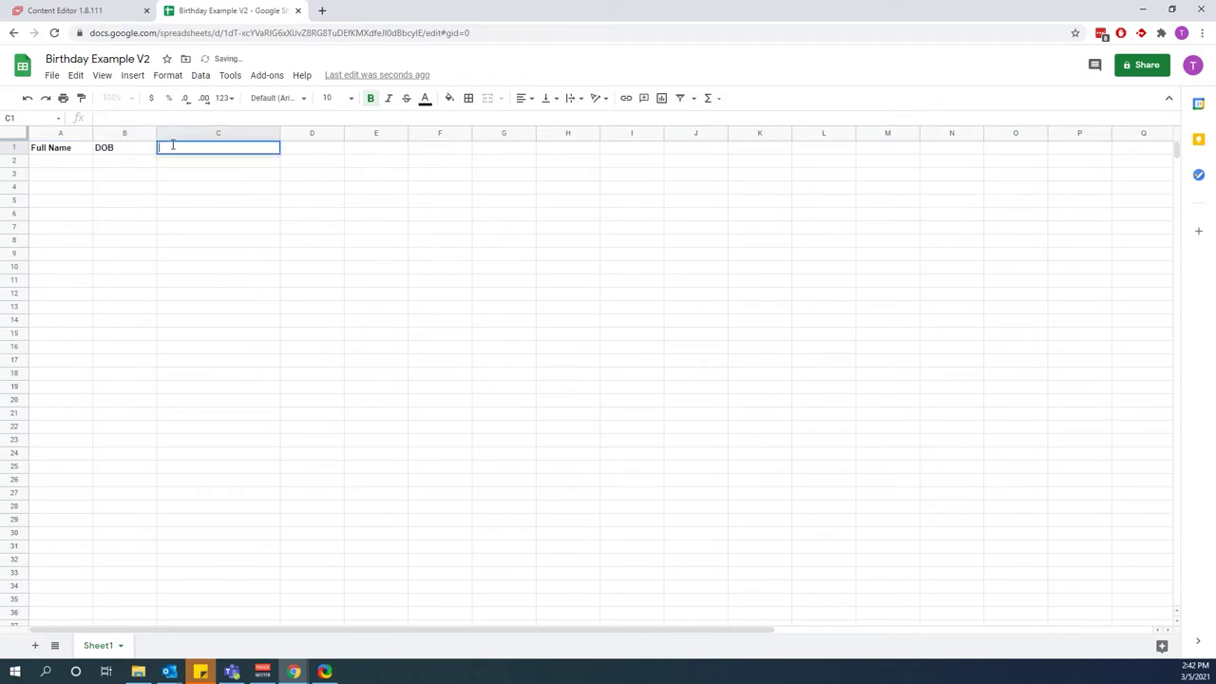
pyautogui.write('Picture')
# Fill row 2 with the person's full name, 3/2/1995 and the pasted imgur photo link
pyautogui.click(80, 166)
pyautogui.doubleClick(76, 163)
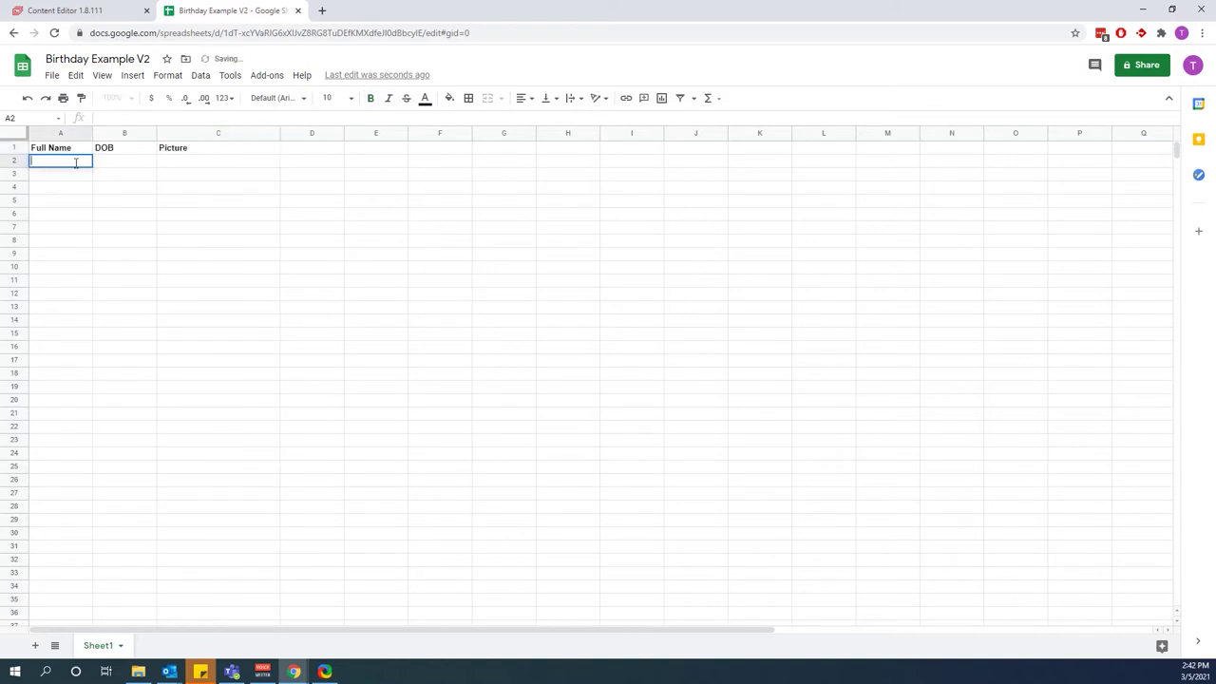
pyautogui.click(104, 164)
pyautogui.doubleClick(103, 162)
pyautogui.write('3/')
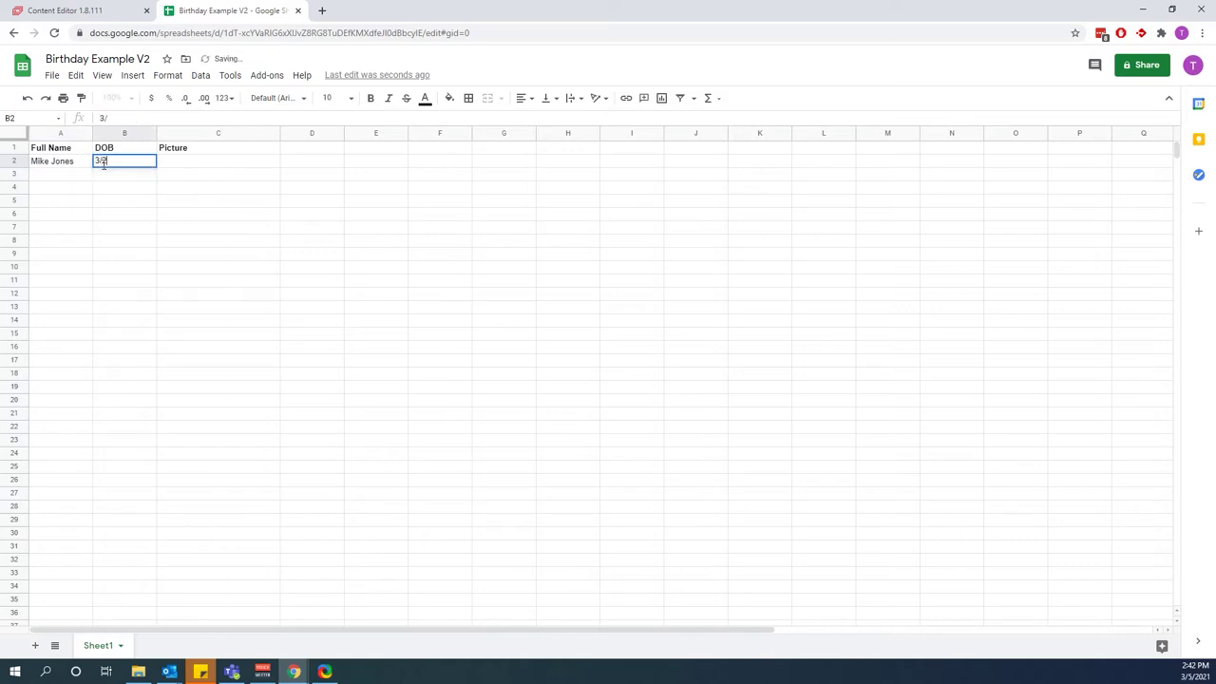
pyautogui.write('2/1995')
pyautogui.press('Return')
pyautogui.click(242, 166)
pyautogui.write('https://i.imgur.com/b8mSIJA.jpg')
pyautogui.click(236, 175)
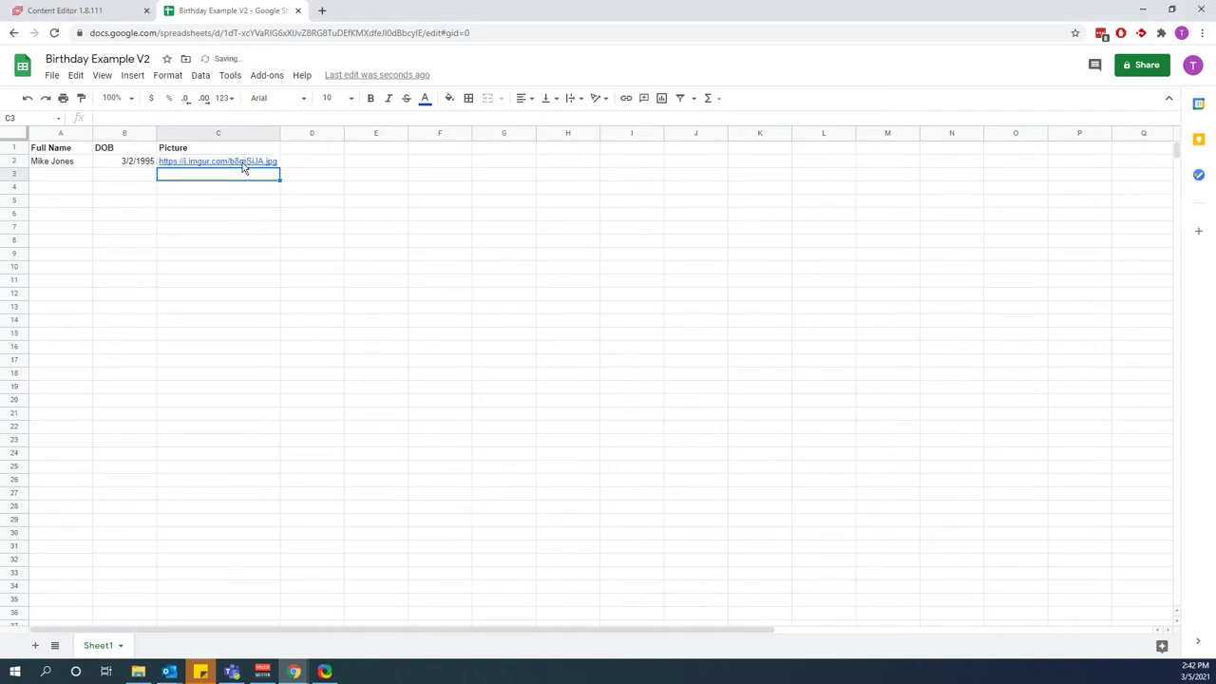
pyautogui.click(244, 184)
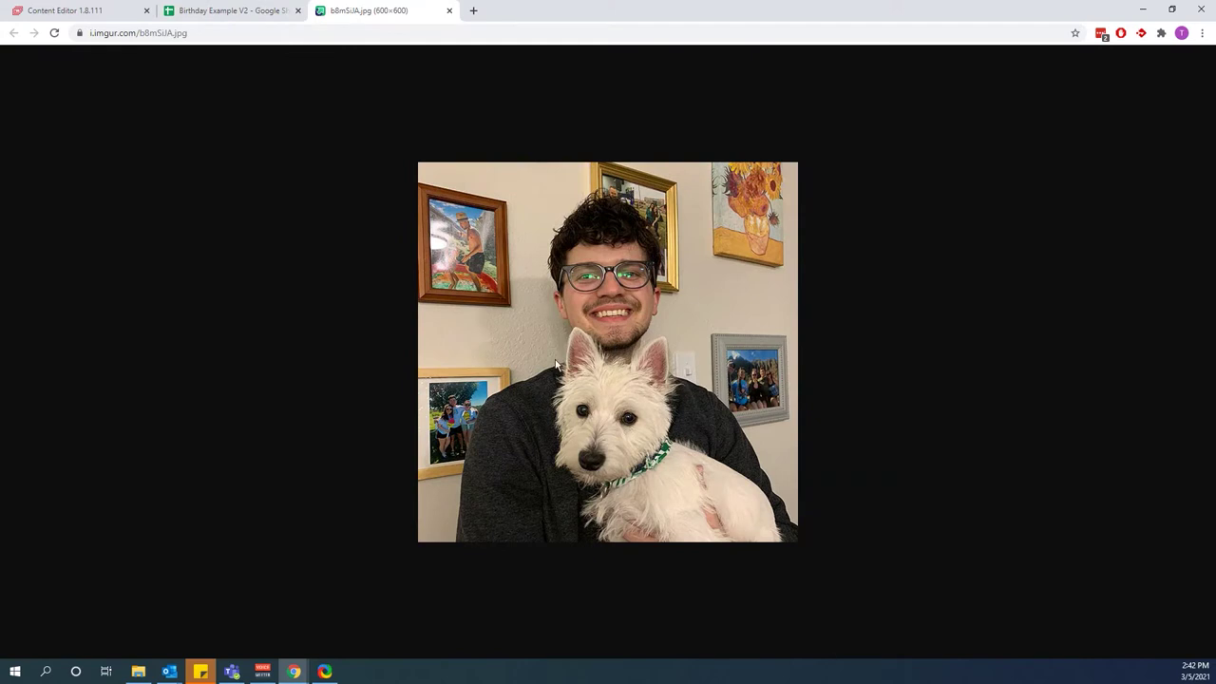
pyautogui.click(449, 10)
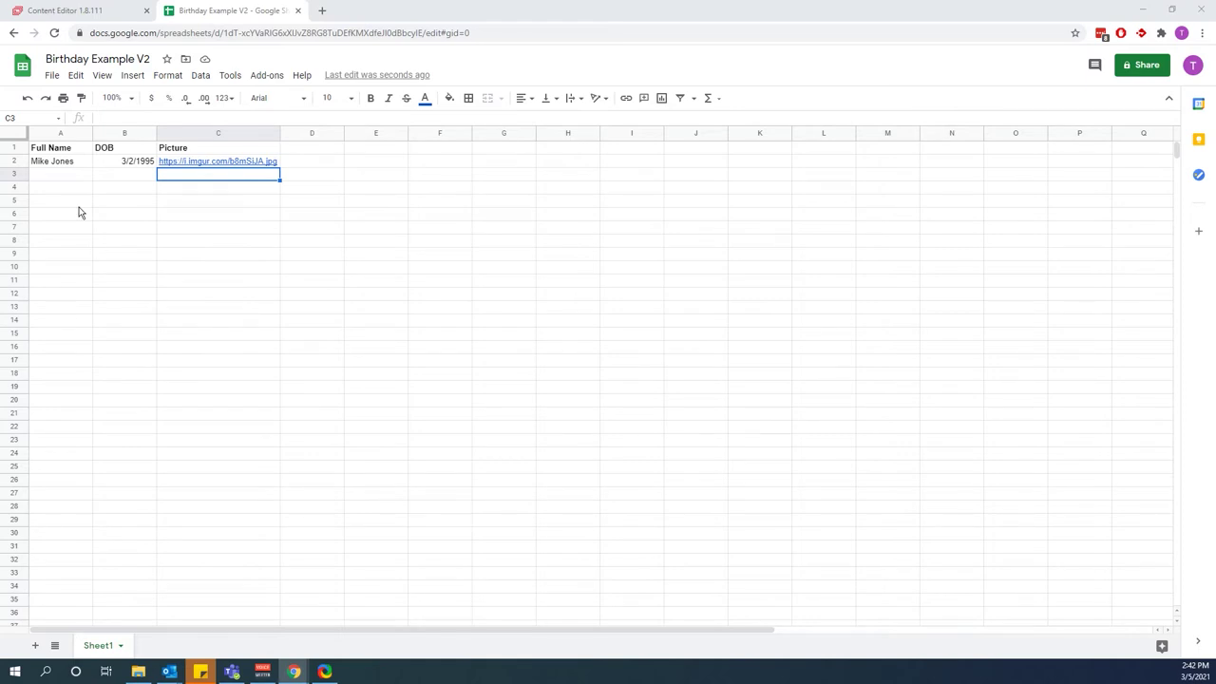
# Paste three more people's rows below and remove all borders from B2:D8
pyautogui.click(60, 174)
pyautogui.write('Ed Truck\t3/15/1985\thttps://i.imgur.com/HIMEQNs.jpg Joe Steve\t3/18/1990\thttps://i.imgur.com/puoHx2I.jpg Ned Hammer\t3/23/1978\thttps://i.imgur.com/peO1PbO.jpg')
pyautogui.click(57, 228)
pyautogui.moveTo(312, 161); pyautogui.dragTo(104, 243)
pyautogui.click(469, 98)
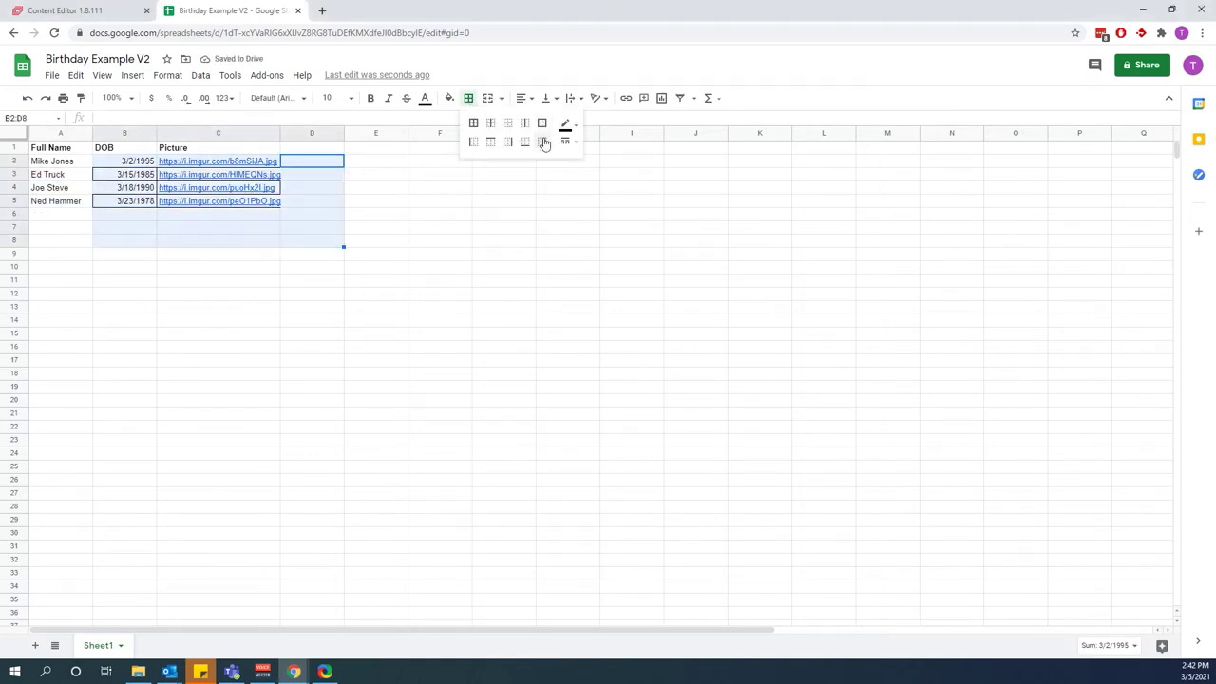
pyautogui.click(544, 142)
pyautogui.click(375, 201)
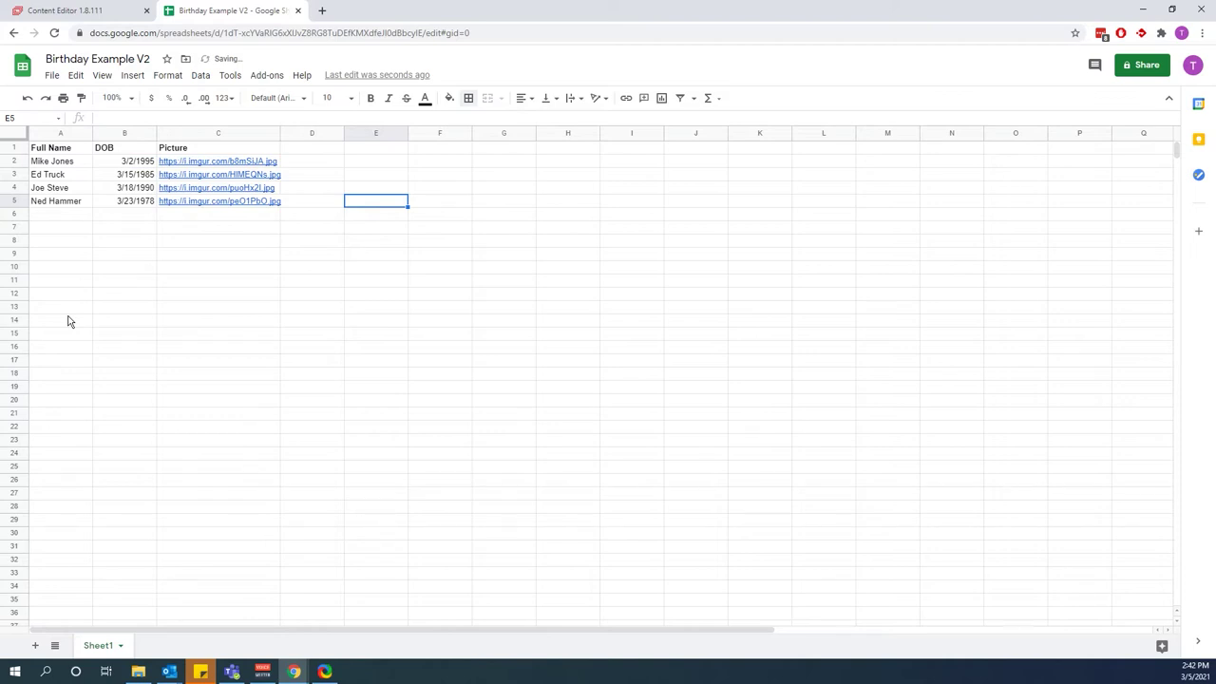
pyautogui.click(68, 321)
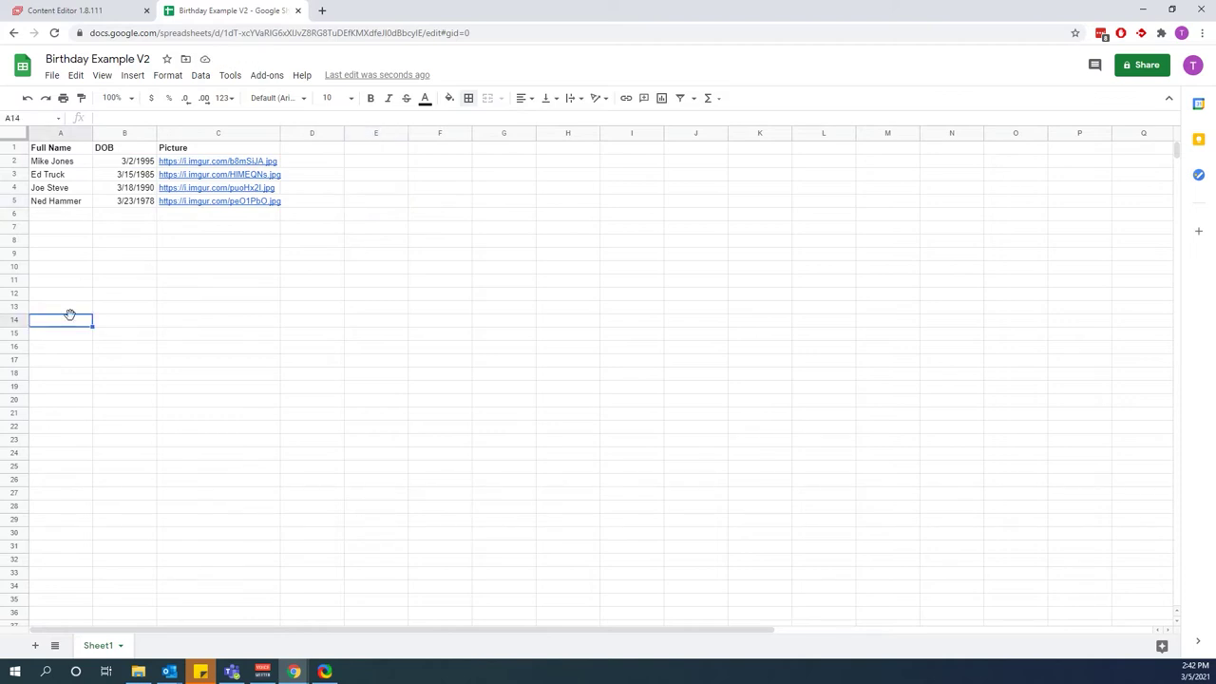
# Publish the entire spreadsheet to the web
pyautogui.click(52, 76)
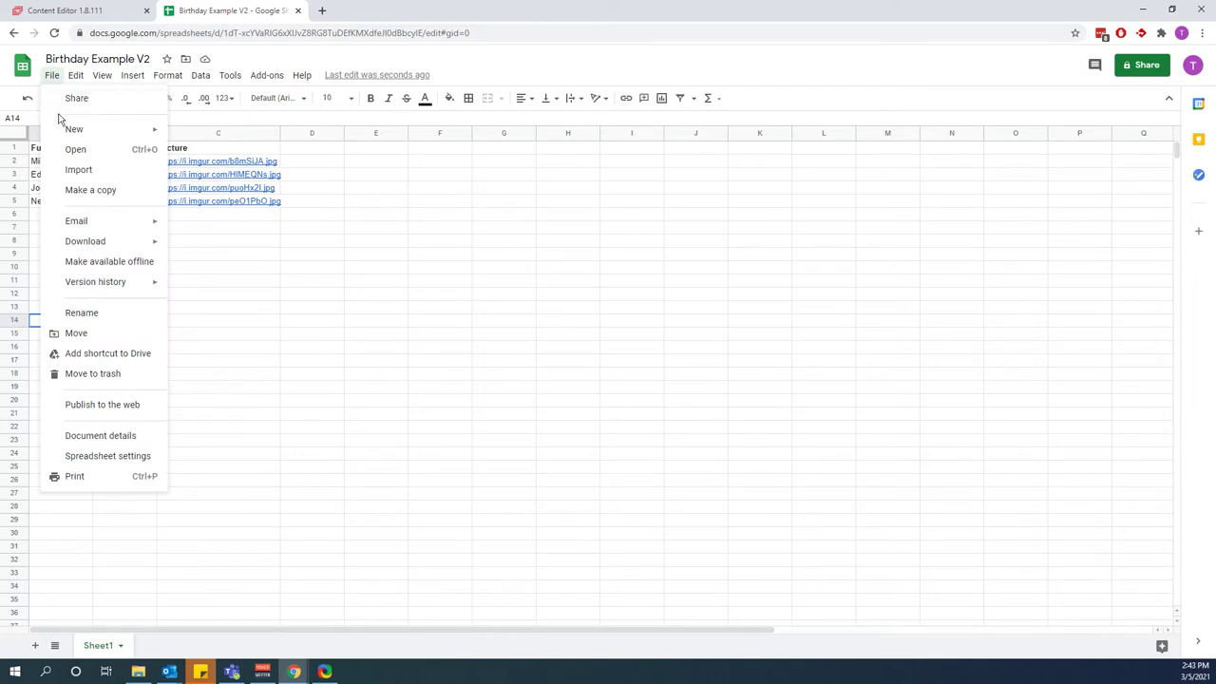
pyautogui.click(74, 405)
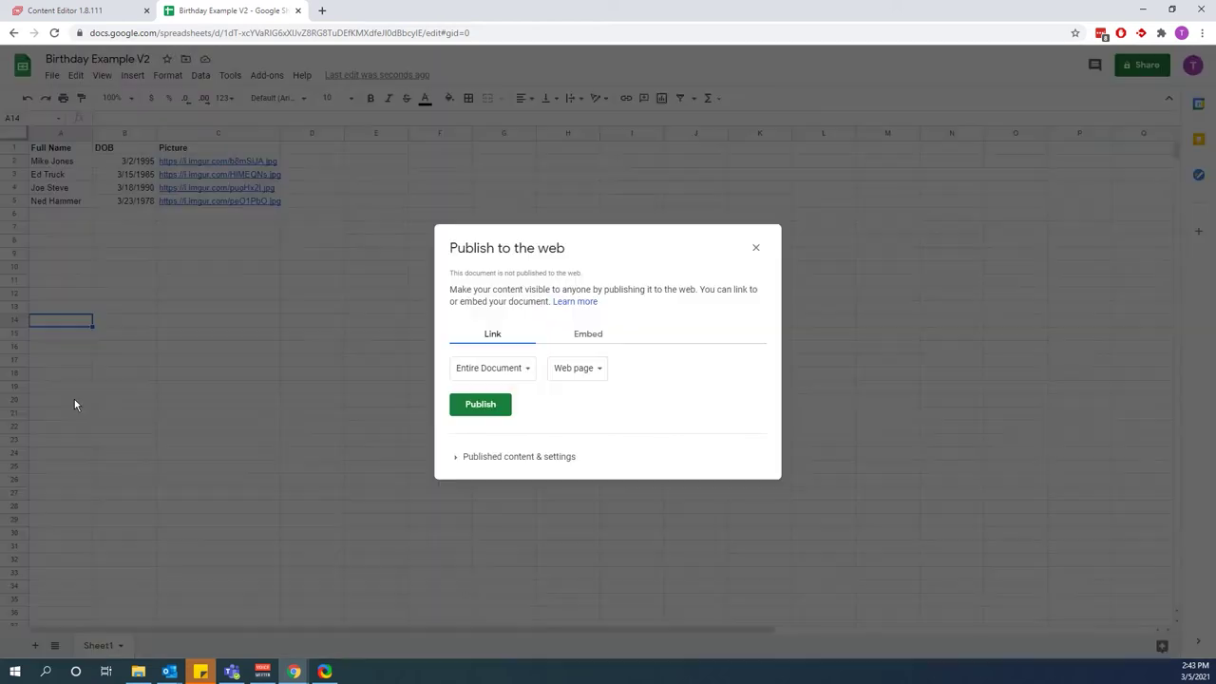
pyautogui.click(486, 407)
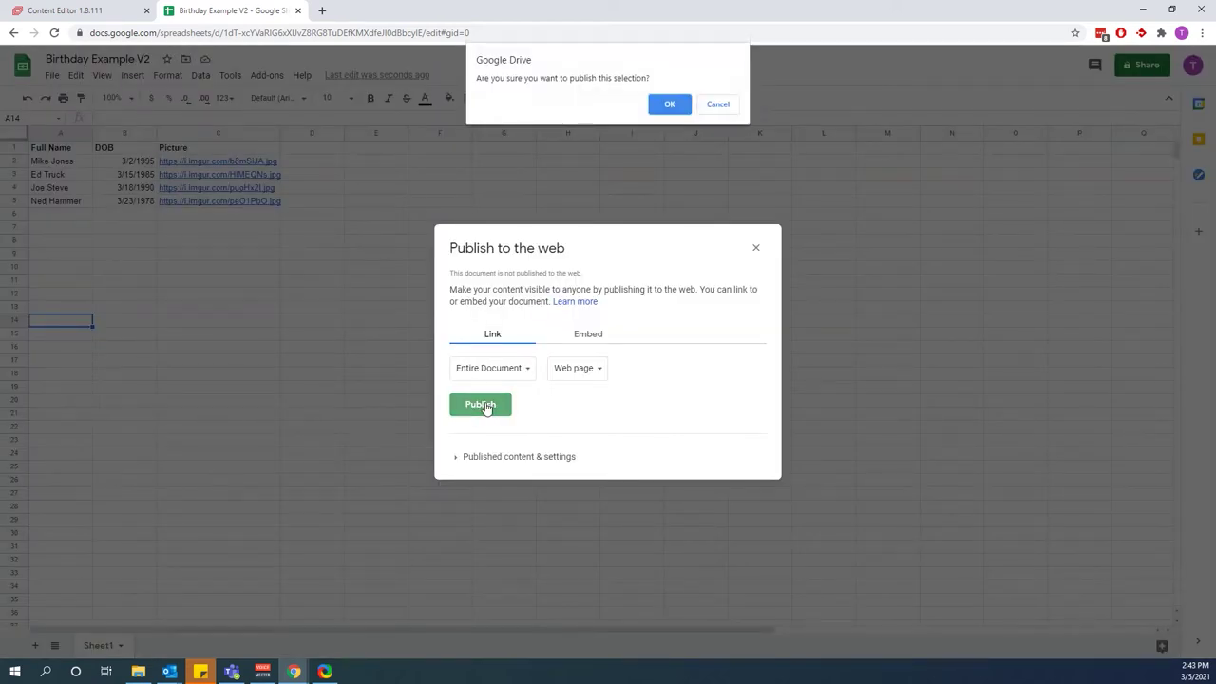
pyautogui.click(671, 104)
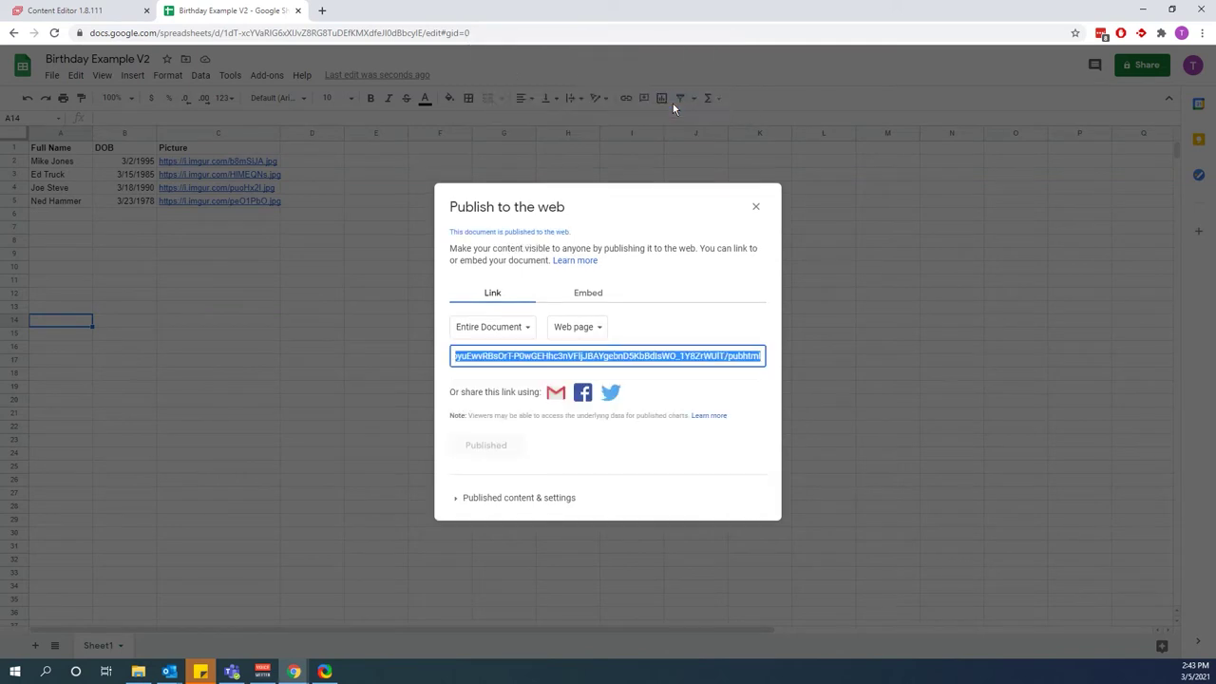
pyautogui.click(755, 208)
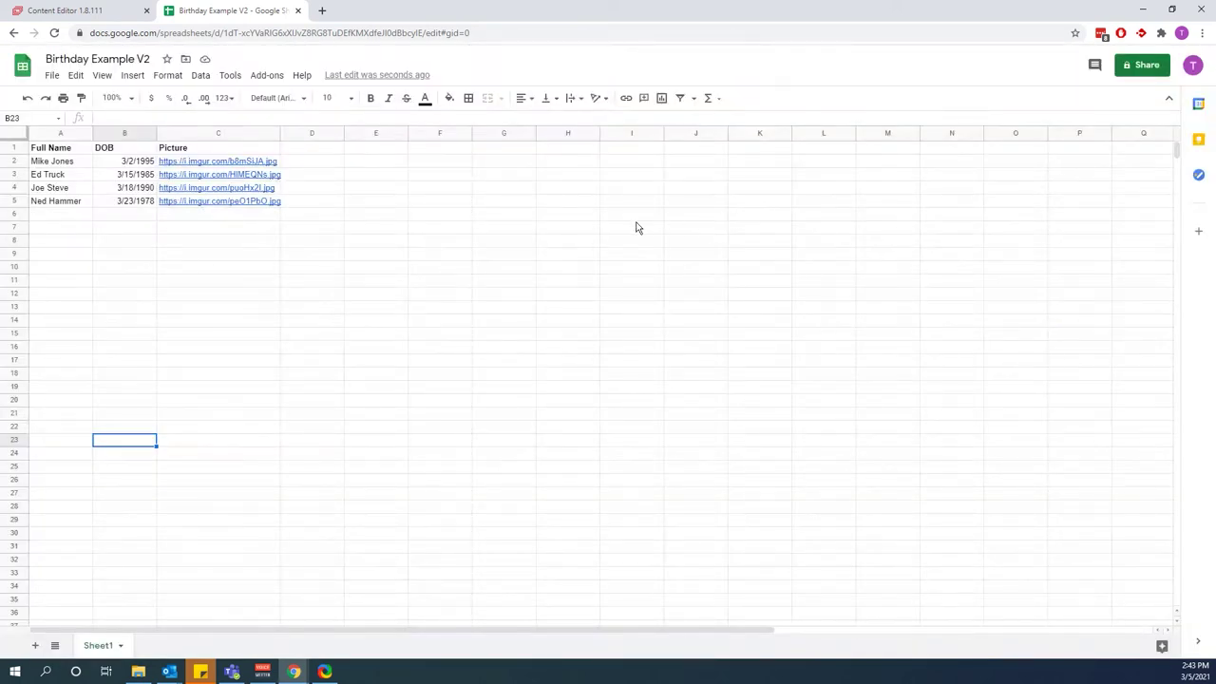
# Copy the spreadsheet ID between /d/ and /edit from the page address
pyautogui.moveTo(422, 33); pyautogui.dragTo(224, 32)
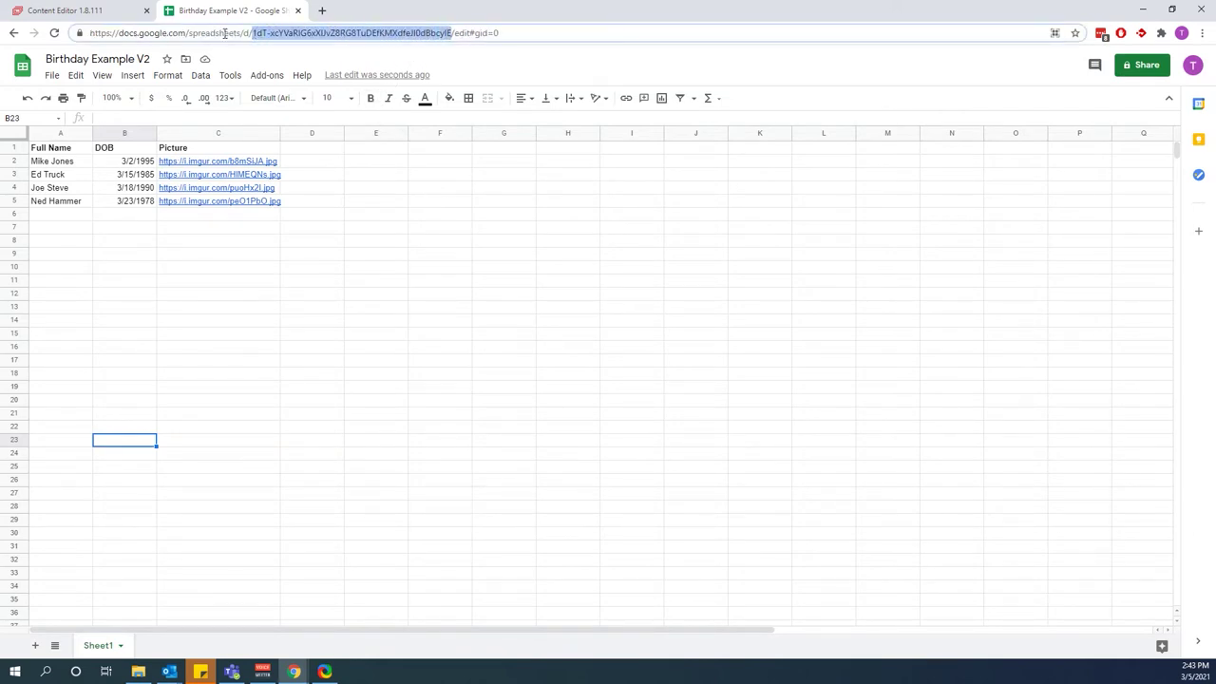
pyautogui.rightClick(389, 35)
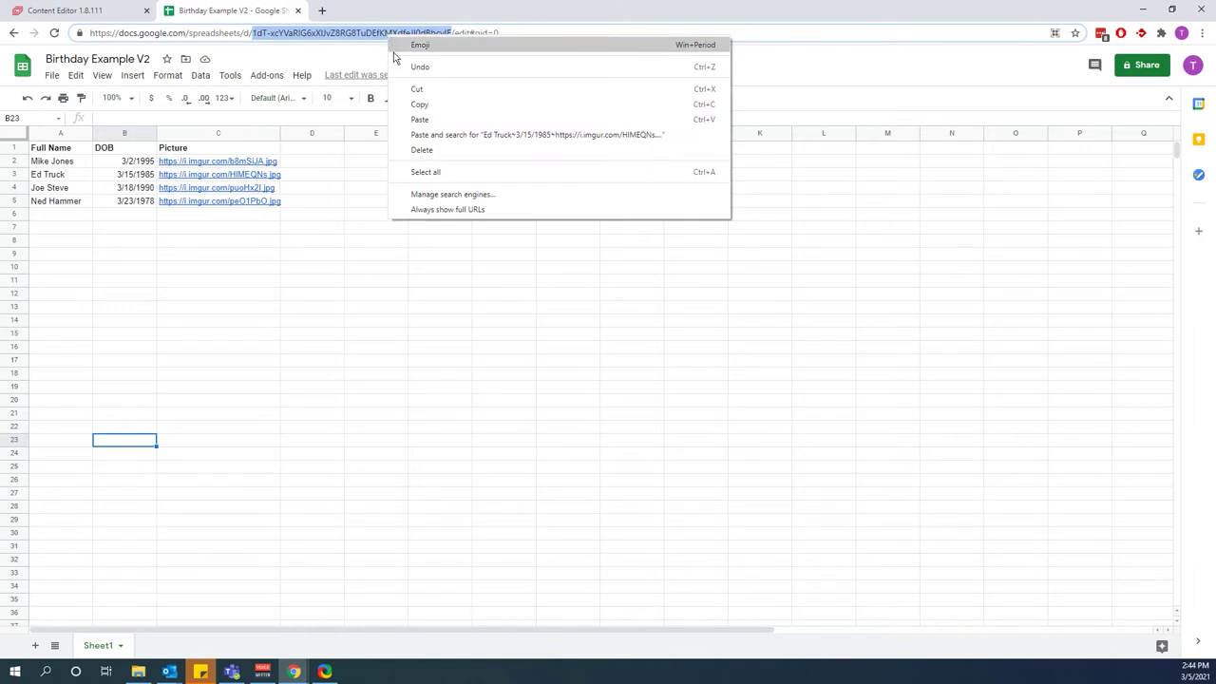
pyautogui.click(421, 105)
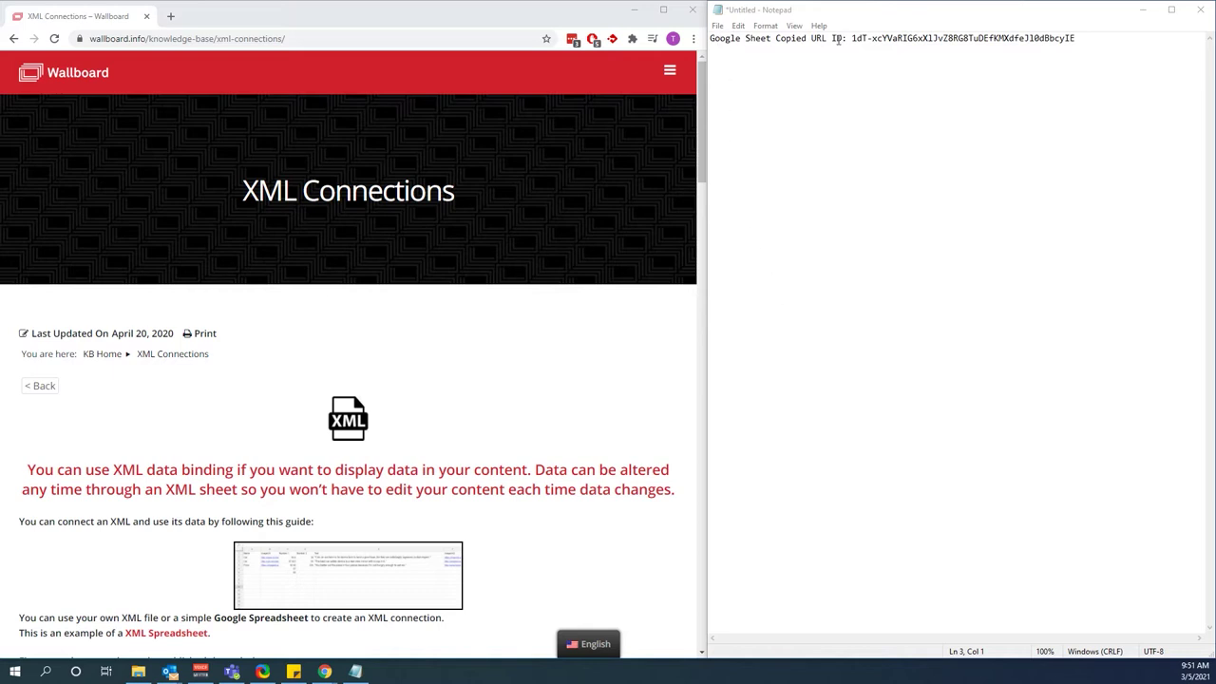
# Copy the example feeds URL from the Wallboard help page onto line 3 of the note
pyautogui.moveTo(850, 39); pyautogui.dragTo(1079, 39)
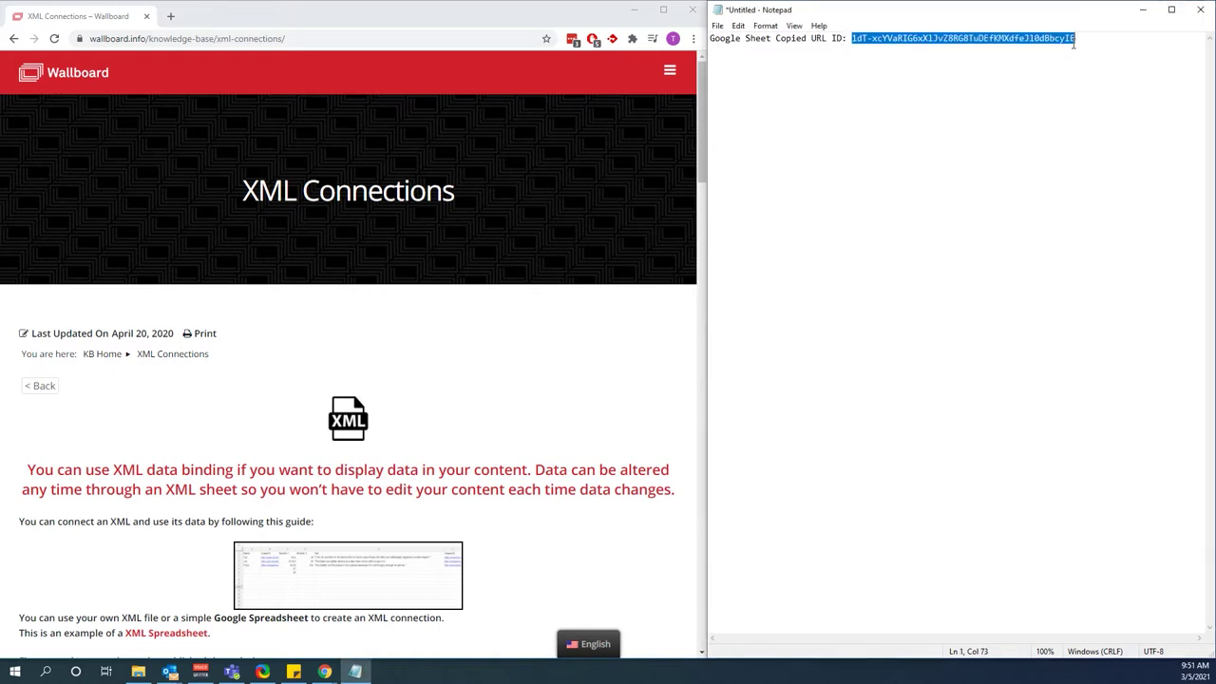
pyautogui.click(1004, 70)
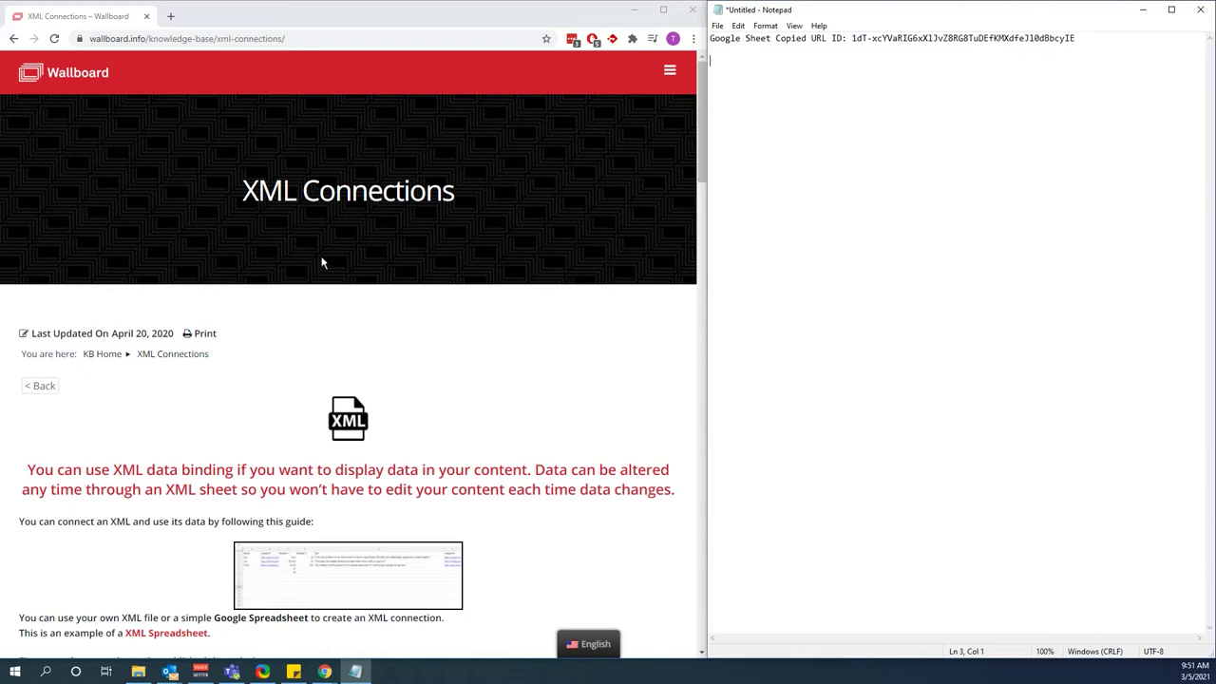
pyautogui.scroll(-4, 346, 247)
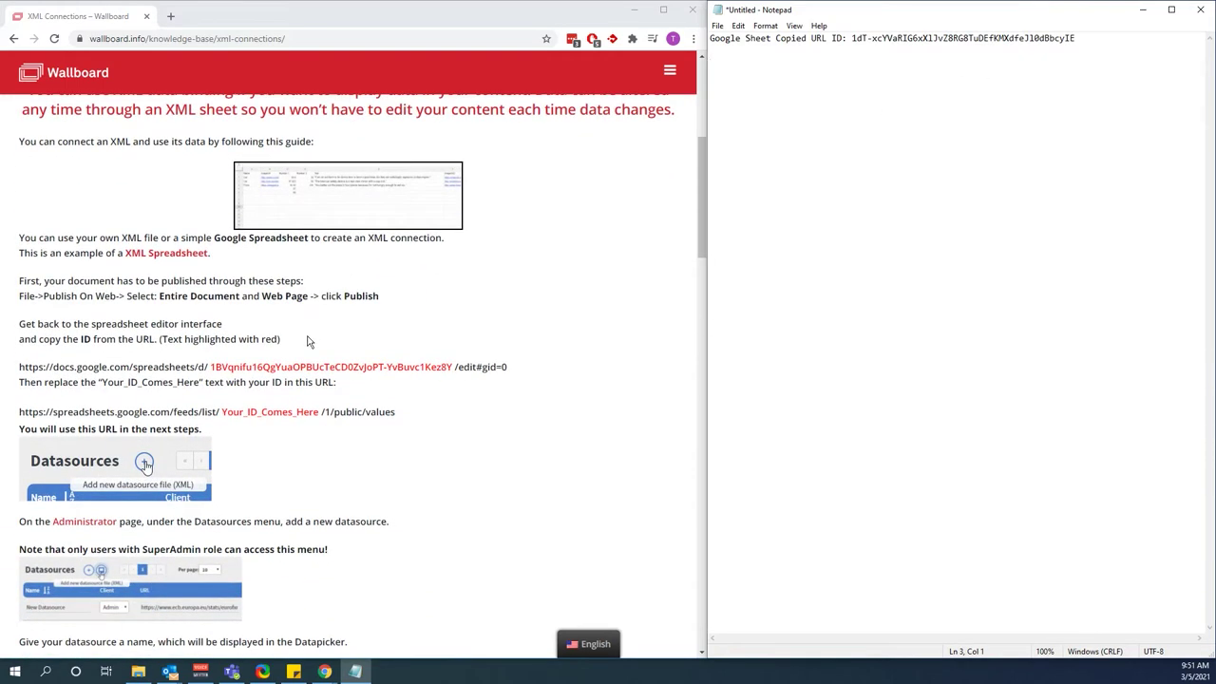
pyautogui.moveTo(397, 414); pyautogui.dragTo(17, 412)
pyautogui.click(893, 159)
pyautogui.hotkey('ctrl', 'v')
# Replace Your_ID_Comes_Here with the spreadsheet ID and select the finished feeds URL
pyautogui.moveTo(1077, 38); pyautogui.dragTo(847, 38)
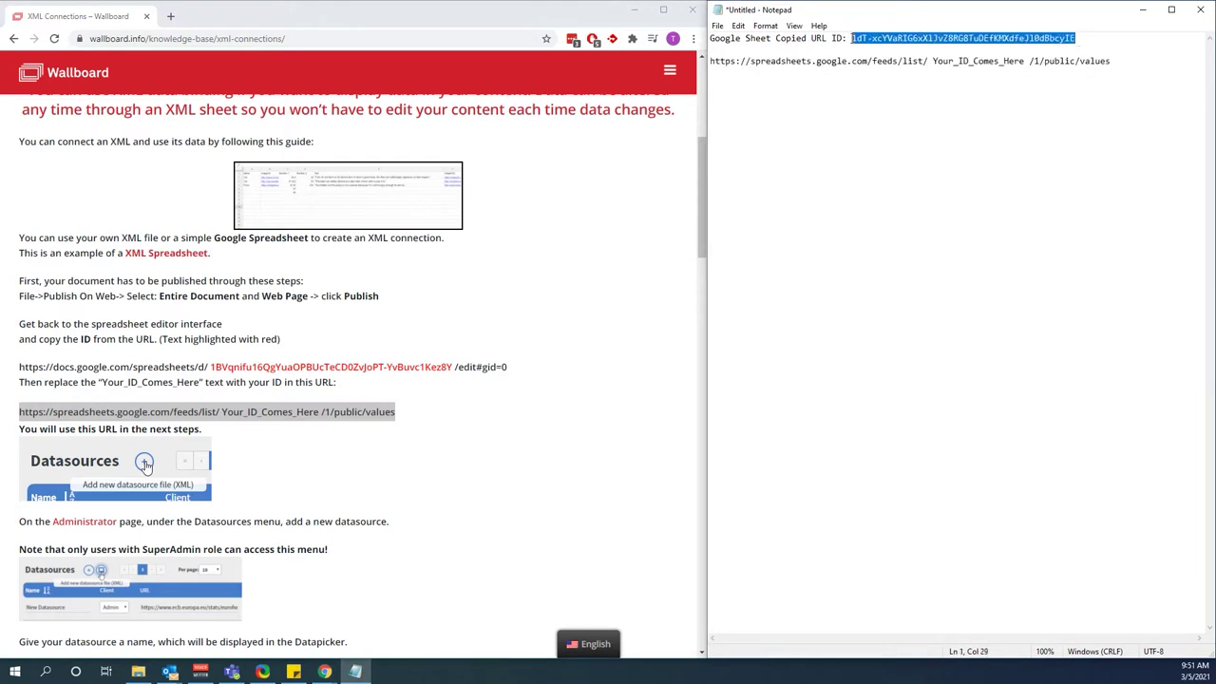
pyautogui.moveTo(1029, 61); pyautogui.dragTo(929, 61)
pyautogui.hotkey('ctrl', 'v')
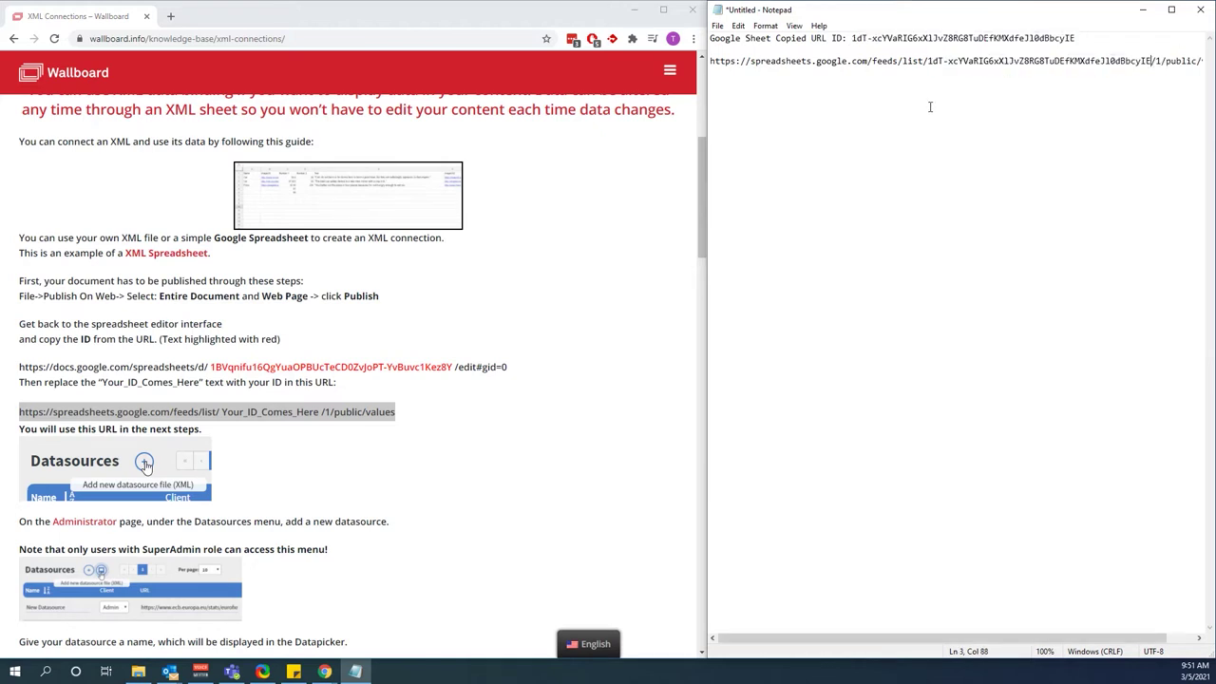
pyautogui.moveTo(707, 92); pyautogui.dragTo(633, 92)
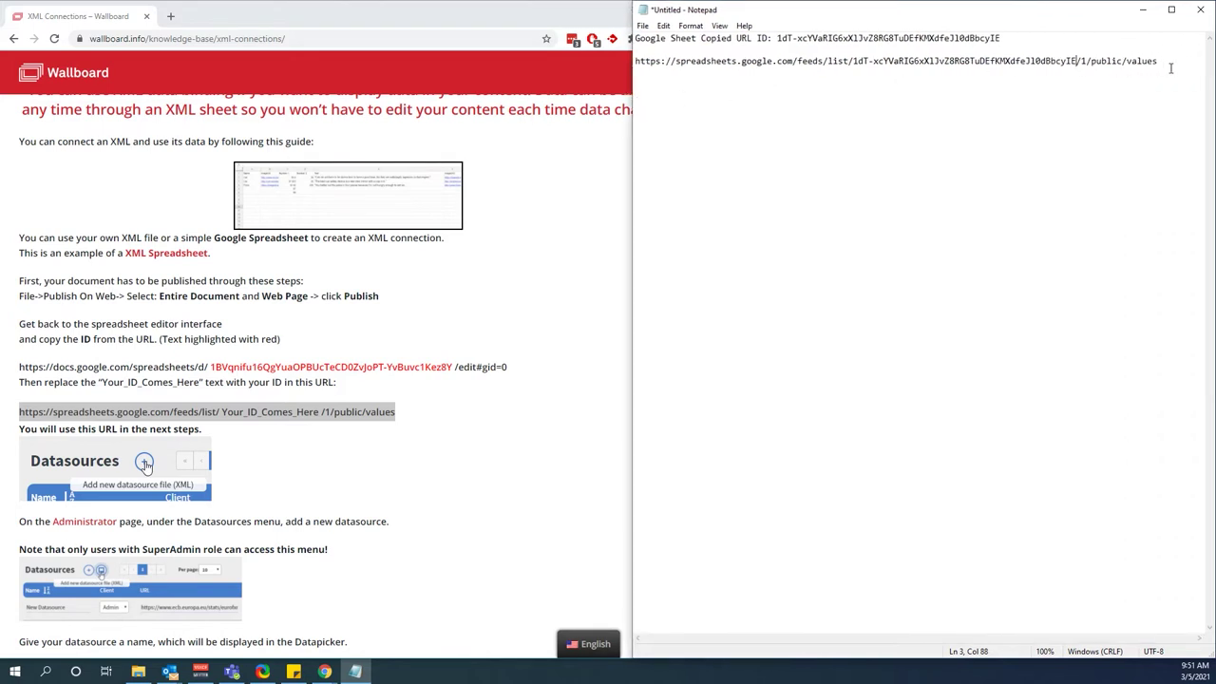
pyautogui.moveTo(1173, 62); pyautogui.dragTo(635, 64)
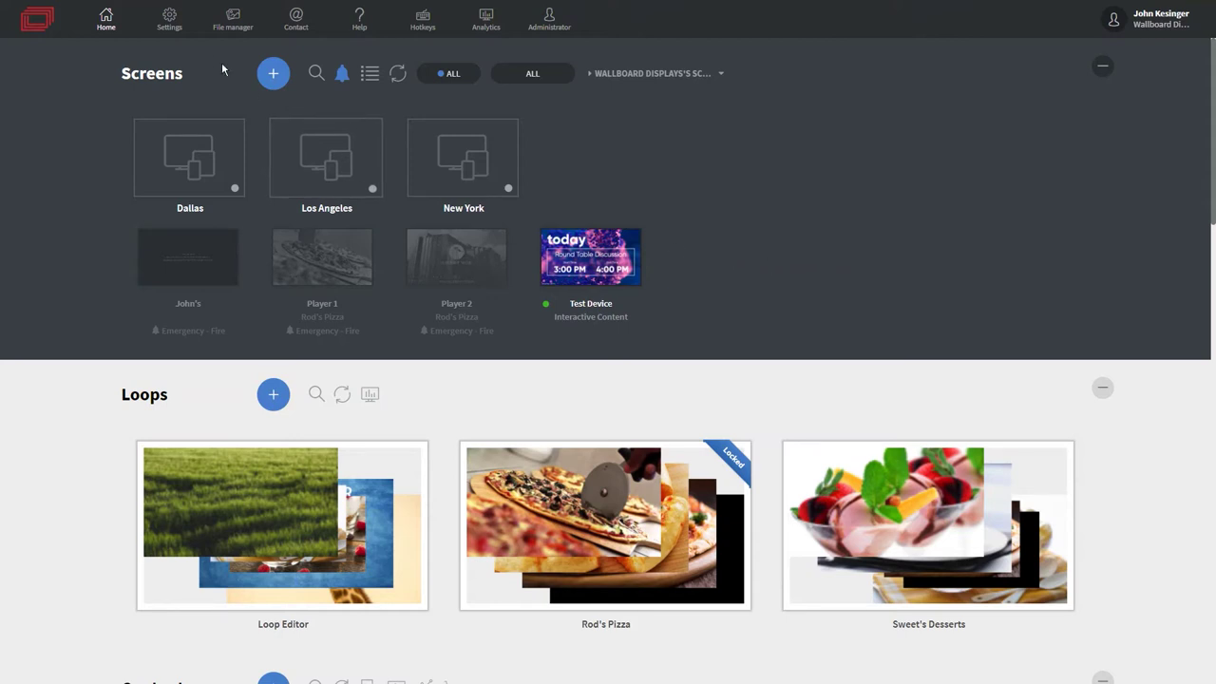
# Start a new datasource from an existing URL in Wallboard's Datasources settings
pyautogui.click(176, 29)
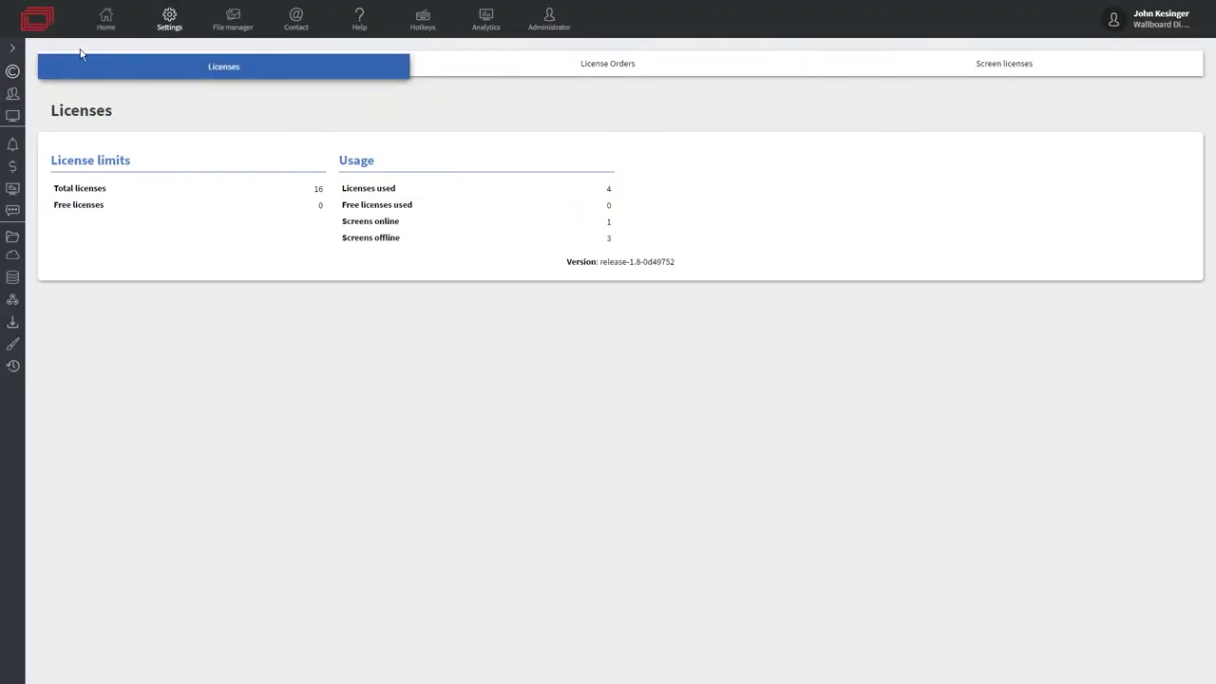
pyautogui.click(15, 49)
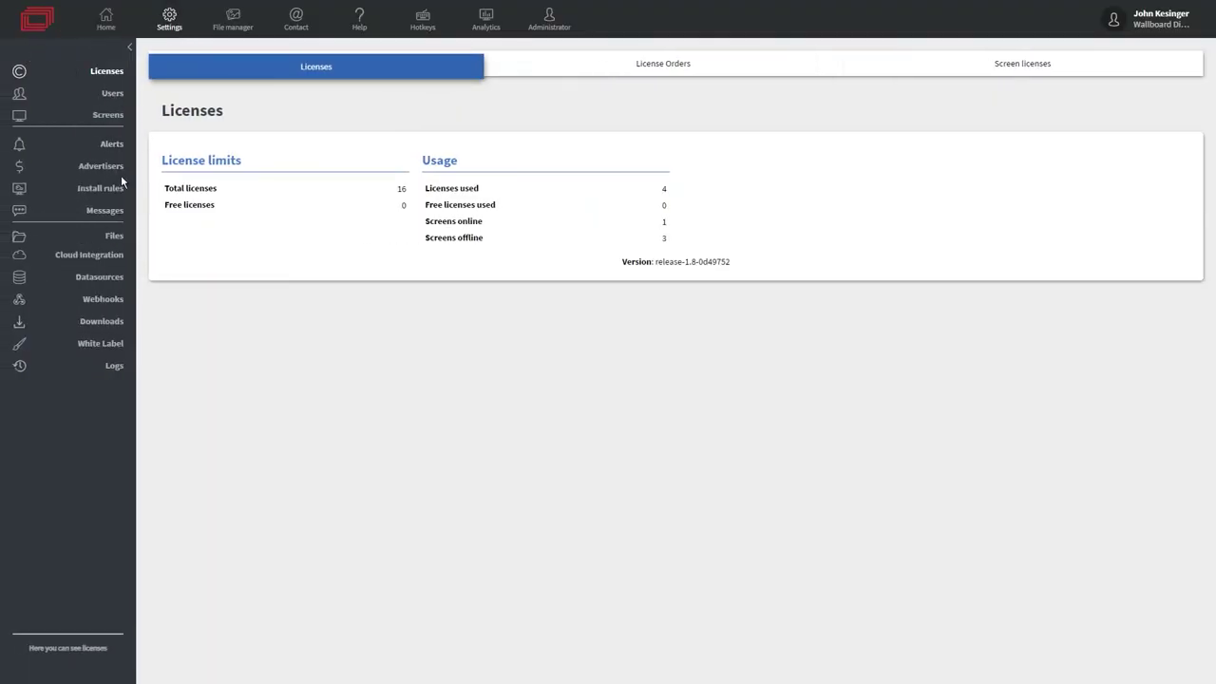
pyautogui.click(96, 274)
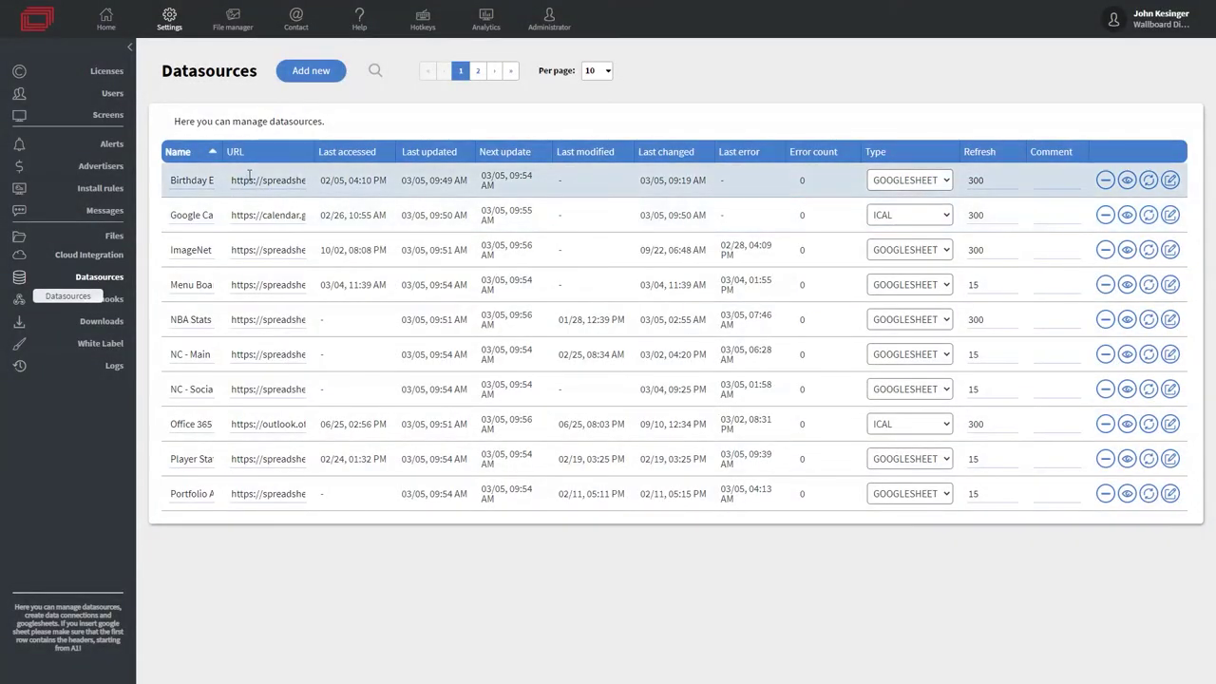
pyautogui.click(317, 79)
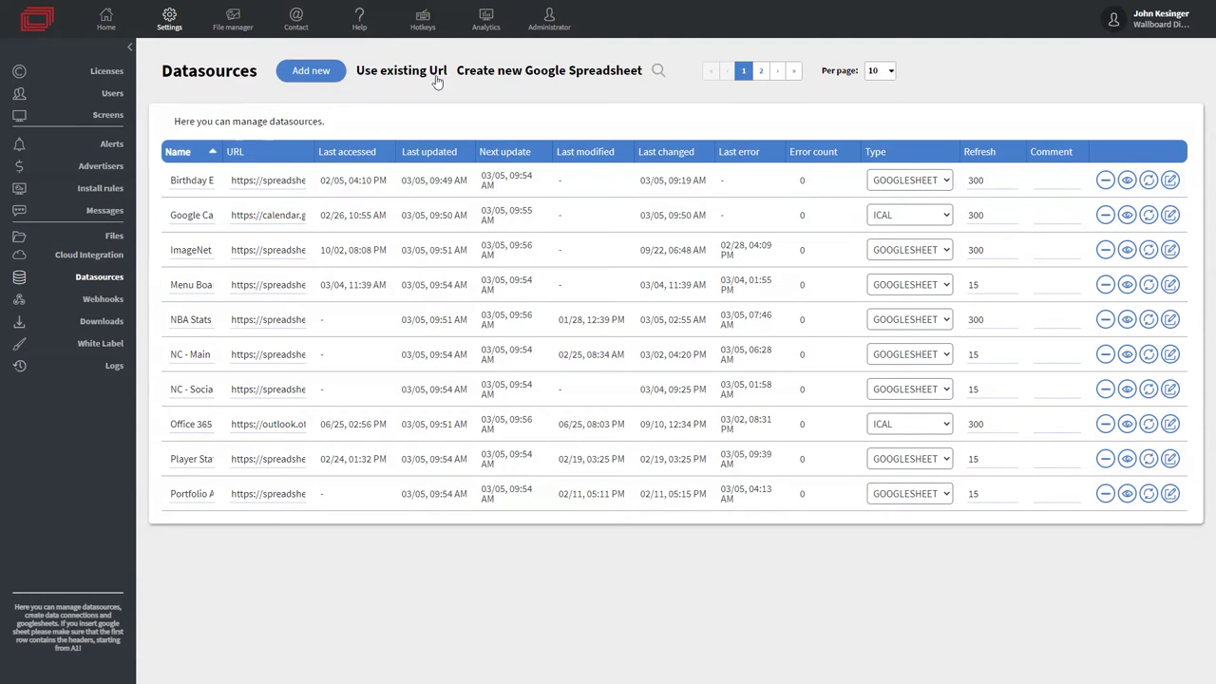
pyautogui.click(378, 79)
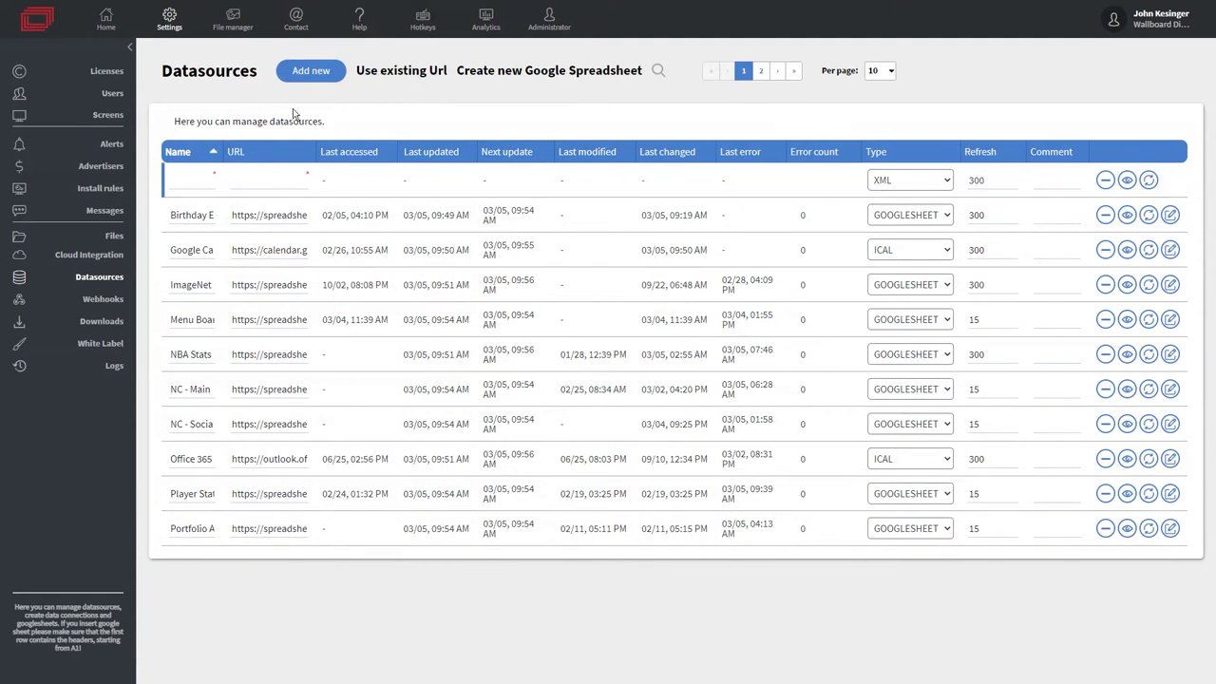
# Name it New Birthday, paste the feed URL, set type GOOGLESHEET and refresh 15, then save
pyautogui.click(187, 183)
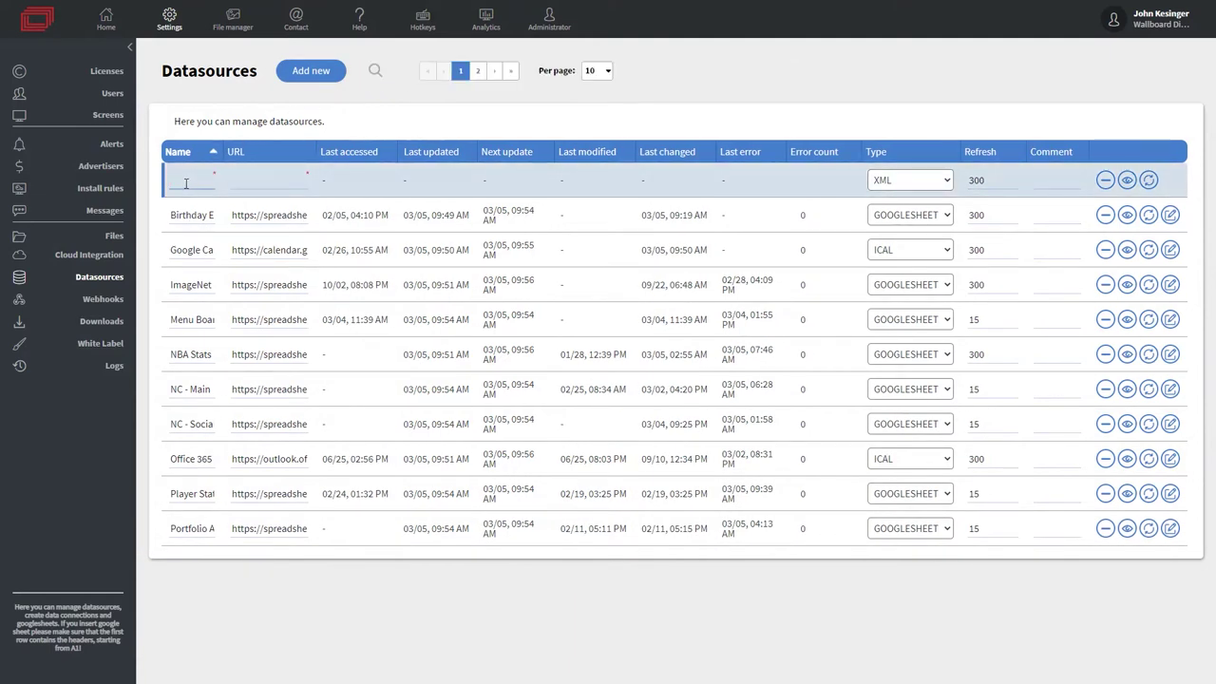
pyautogui.write('New Birthday')
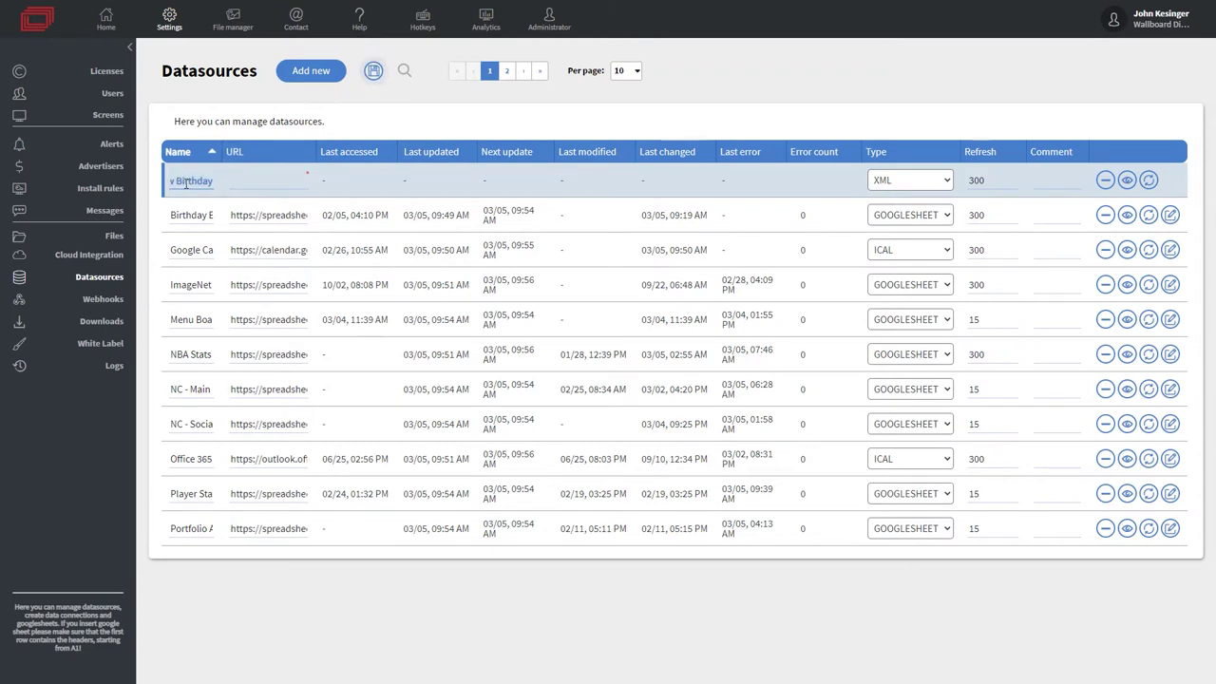
pyautogui.click(232, 180)
pyautogui.hotkey('ctrl', 'v')
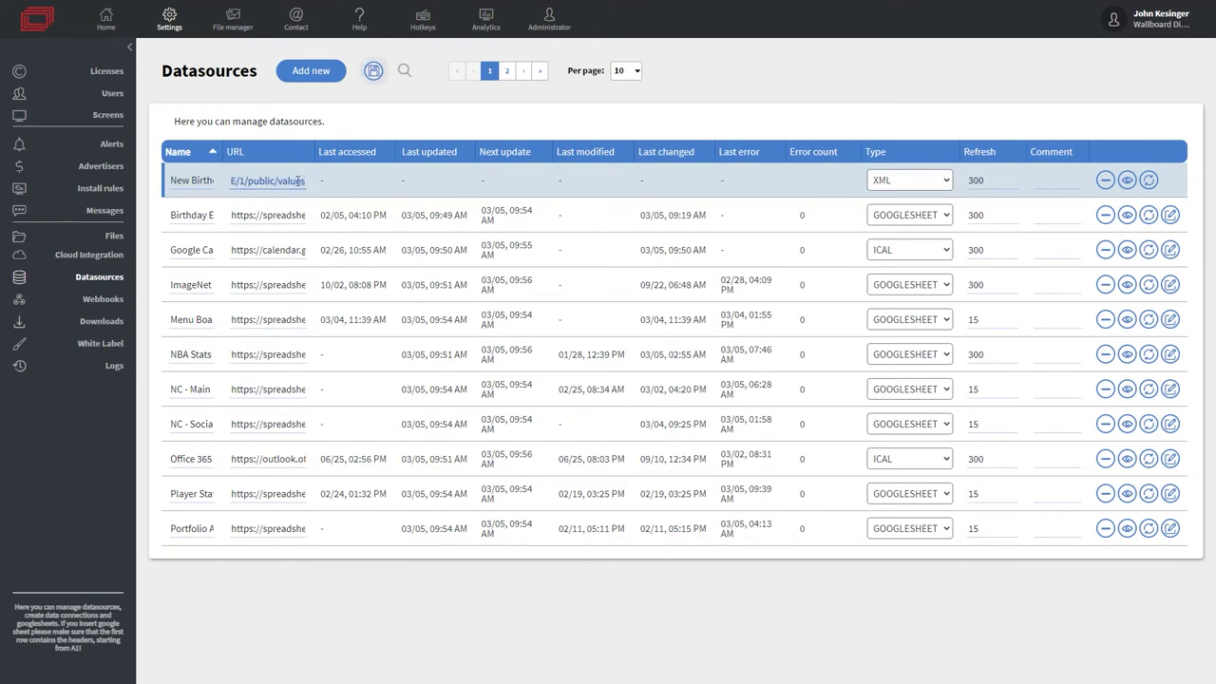
pyautogui.moveTo(304, 181); pyautogui.dragTo(230, 181)
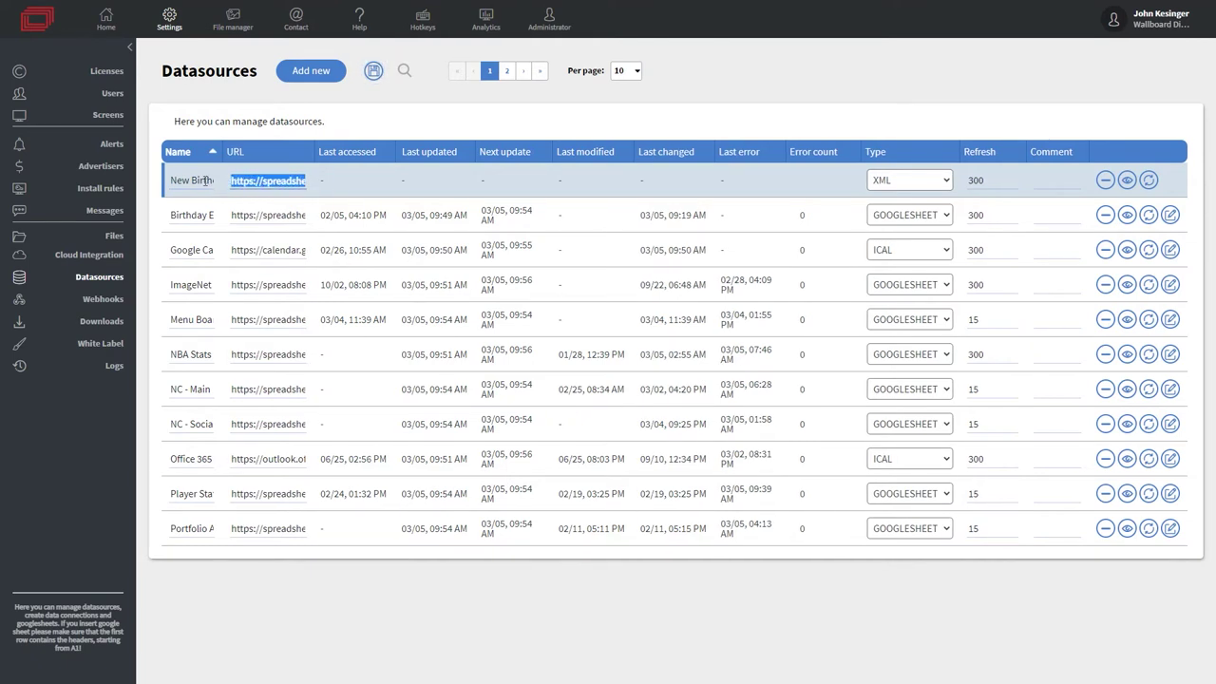
pyautogui.click(907, 181)
pyautogui.click(907, 228)
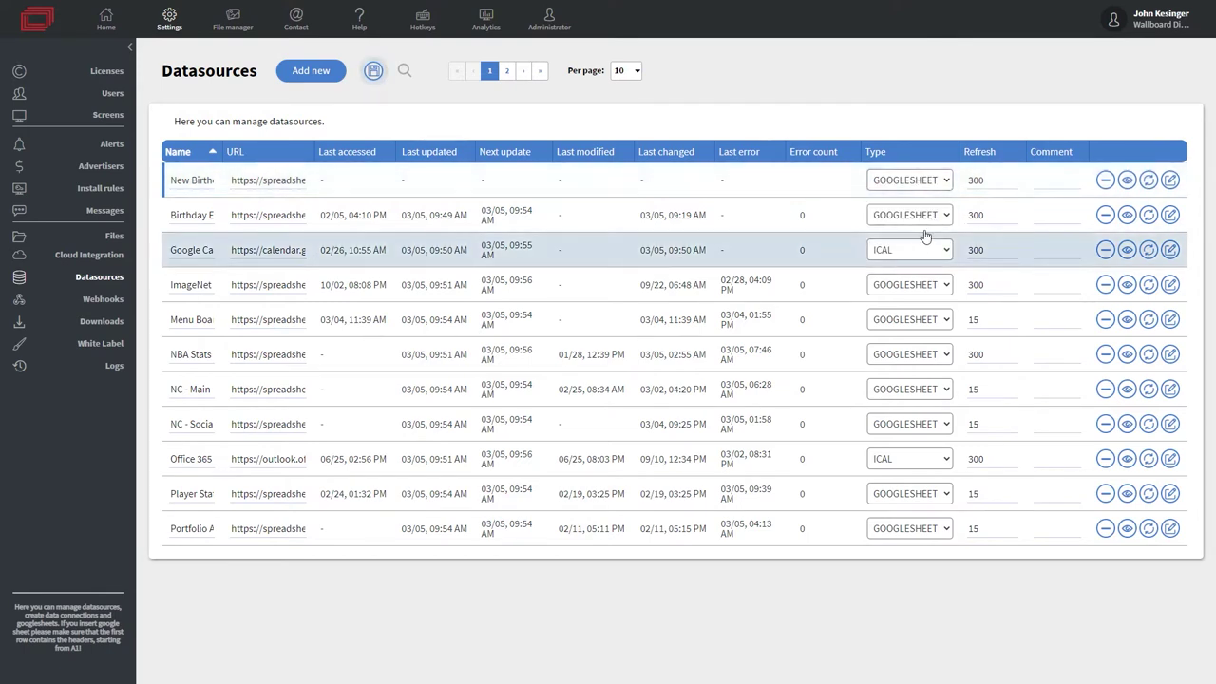
pyautogui.doubleClick(973, 181)
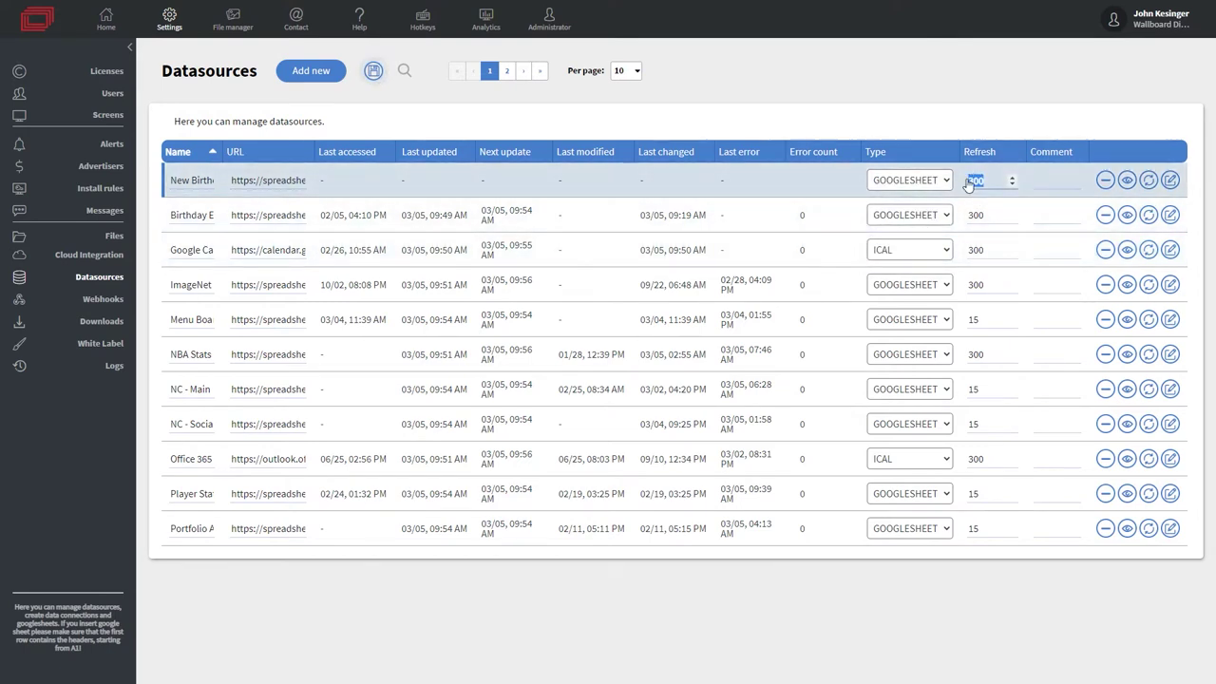
pyautogui.write('15')
pyautogui.click(373, 70)
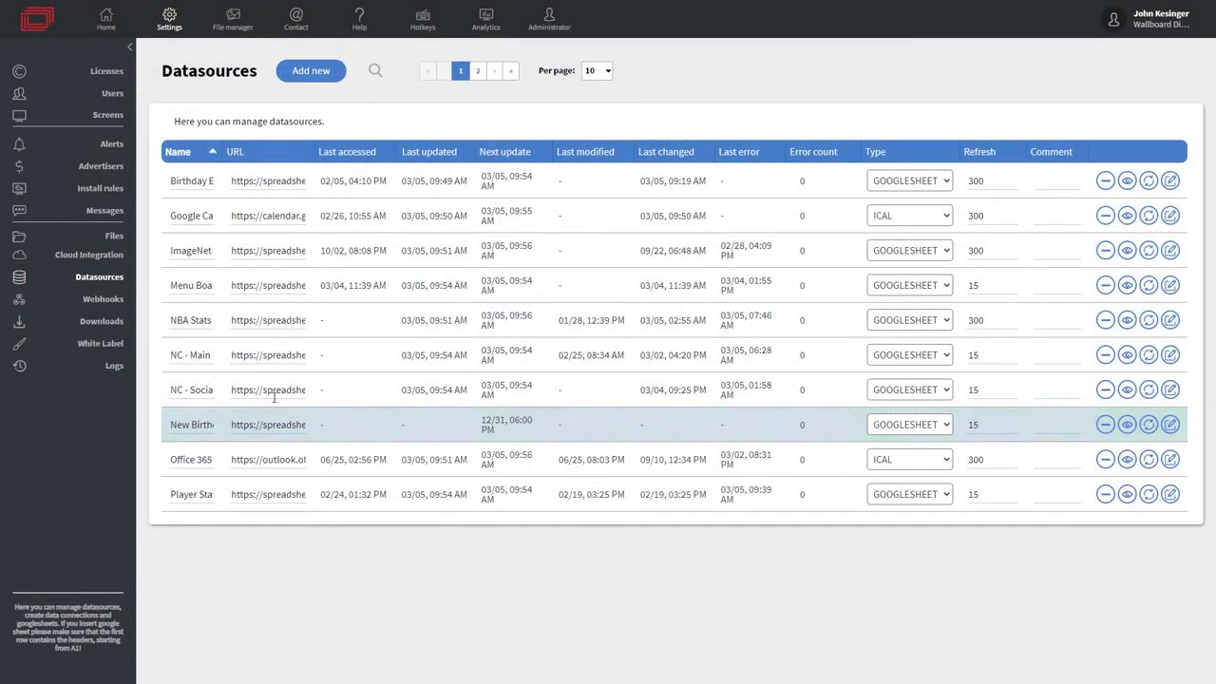
# Open the Data Binding Advanced Tutorial content from the Home page's Contents list
pyautogui.click(115, 32)
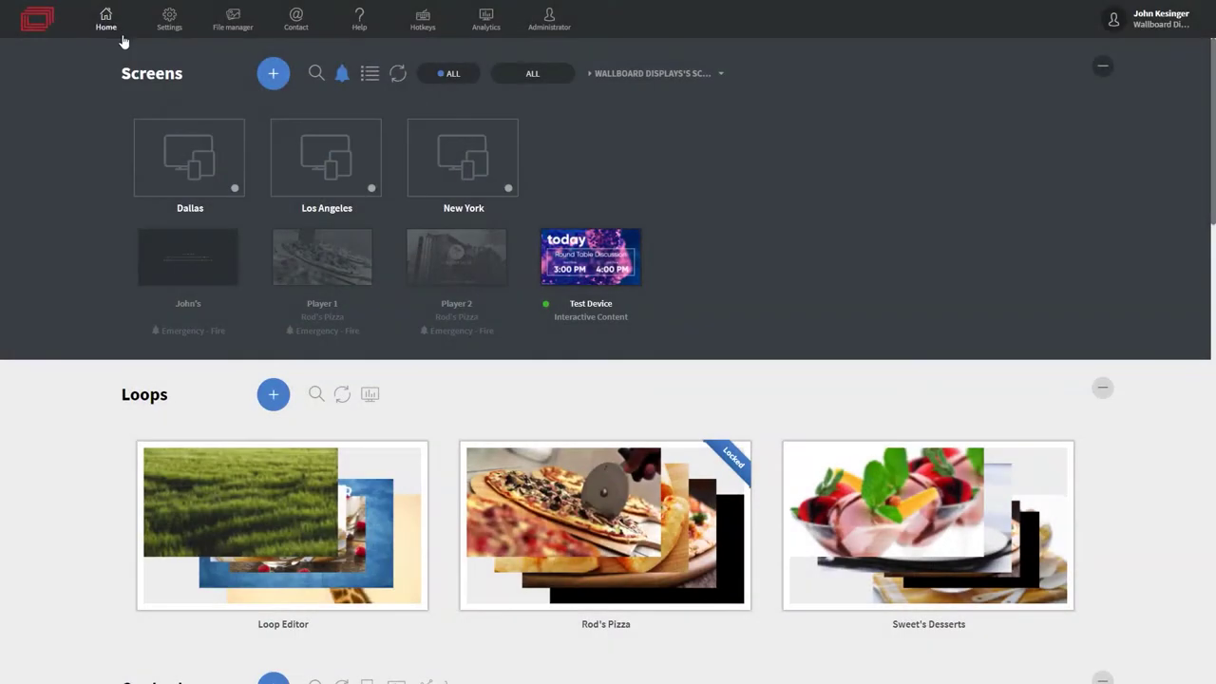
pyautogui.scroll(-4, 295, 301)
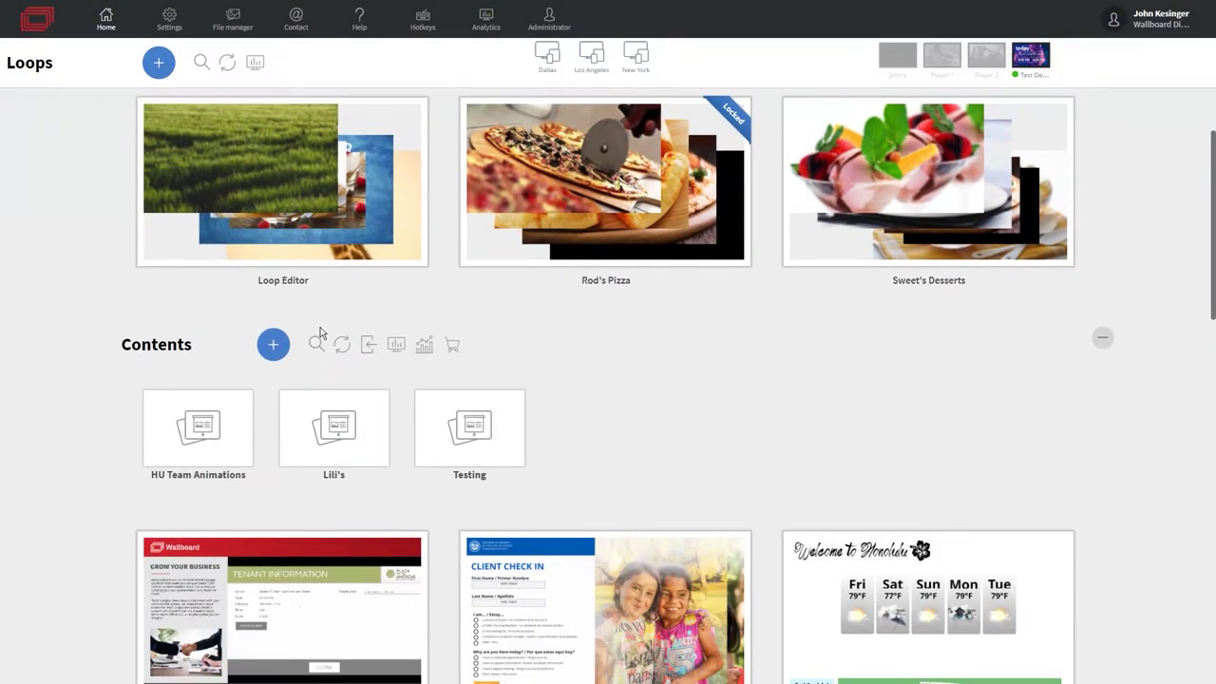
pyautogui.scroll(-8, 323, 334)
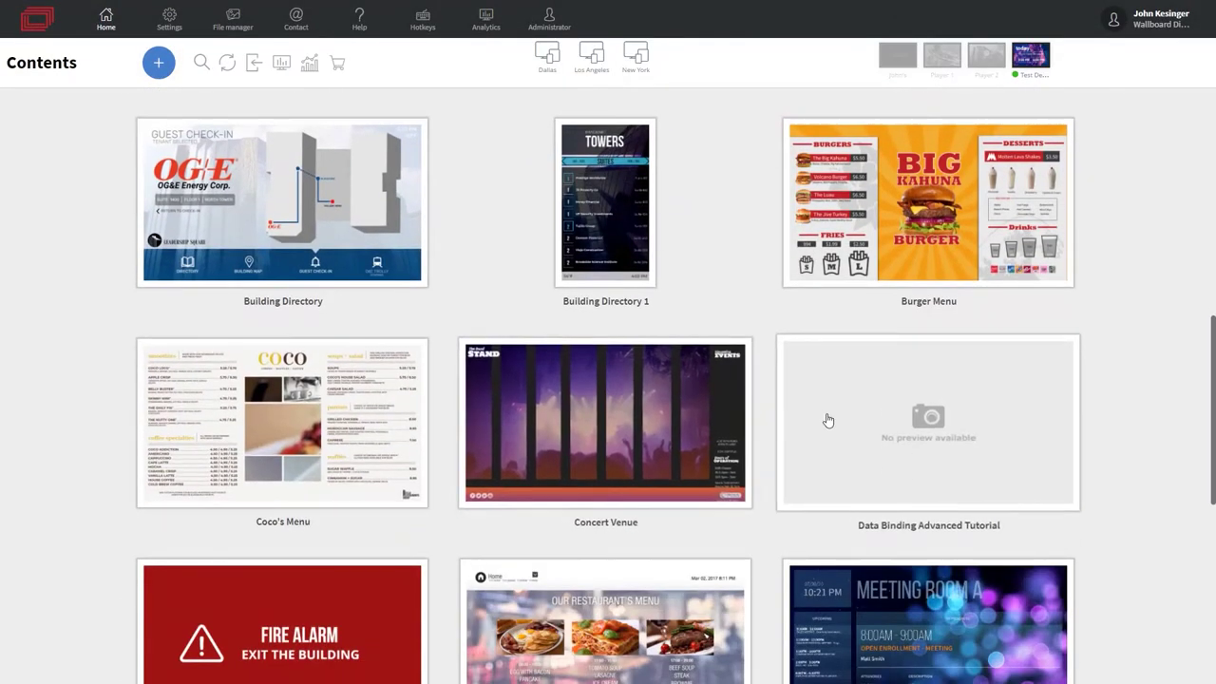
pyautogui.click(827, 418)
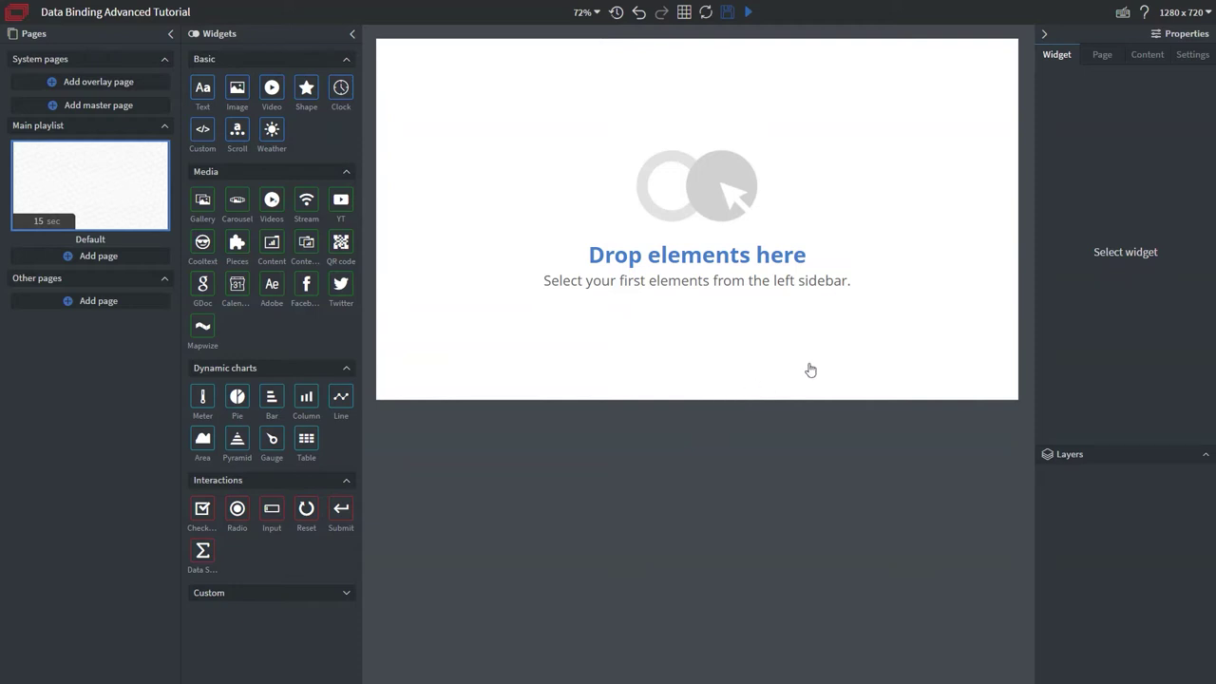
# Upload White Wallboard Logo Pattern 1080p.jpg and apply it as the page background
pyautogui.click(1101, 61)
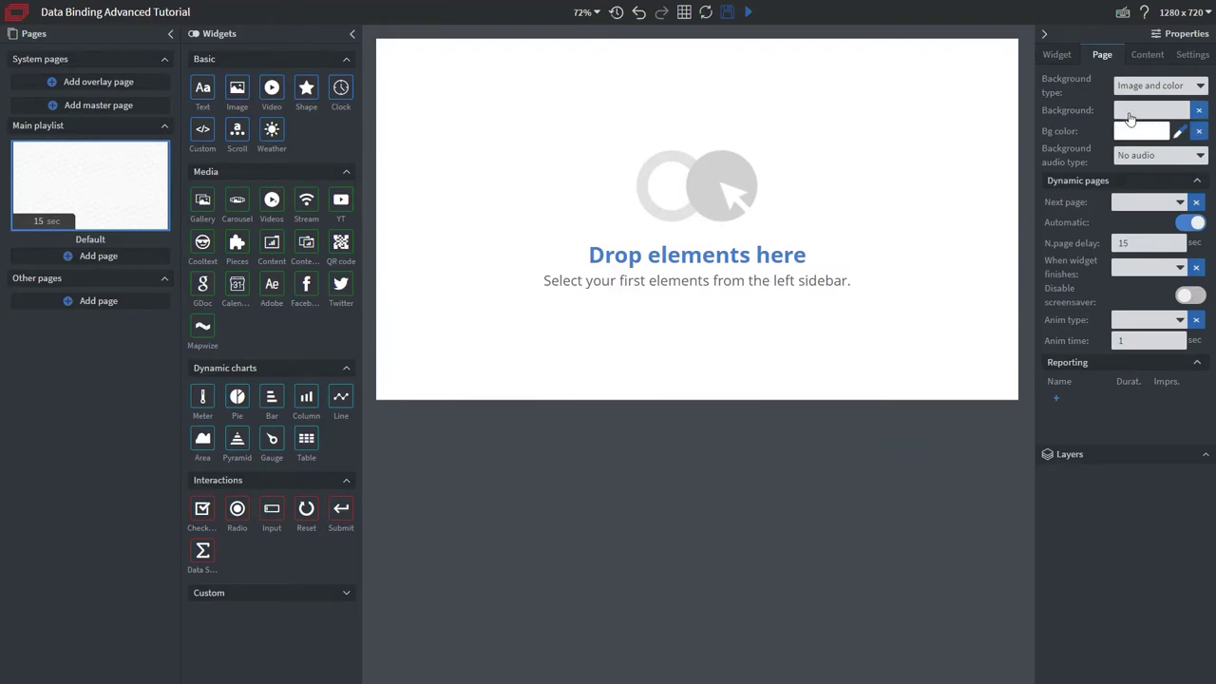
pyautogui.click(1128, 113)
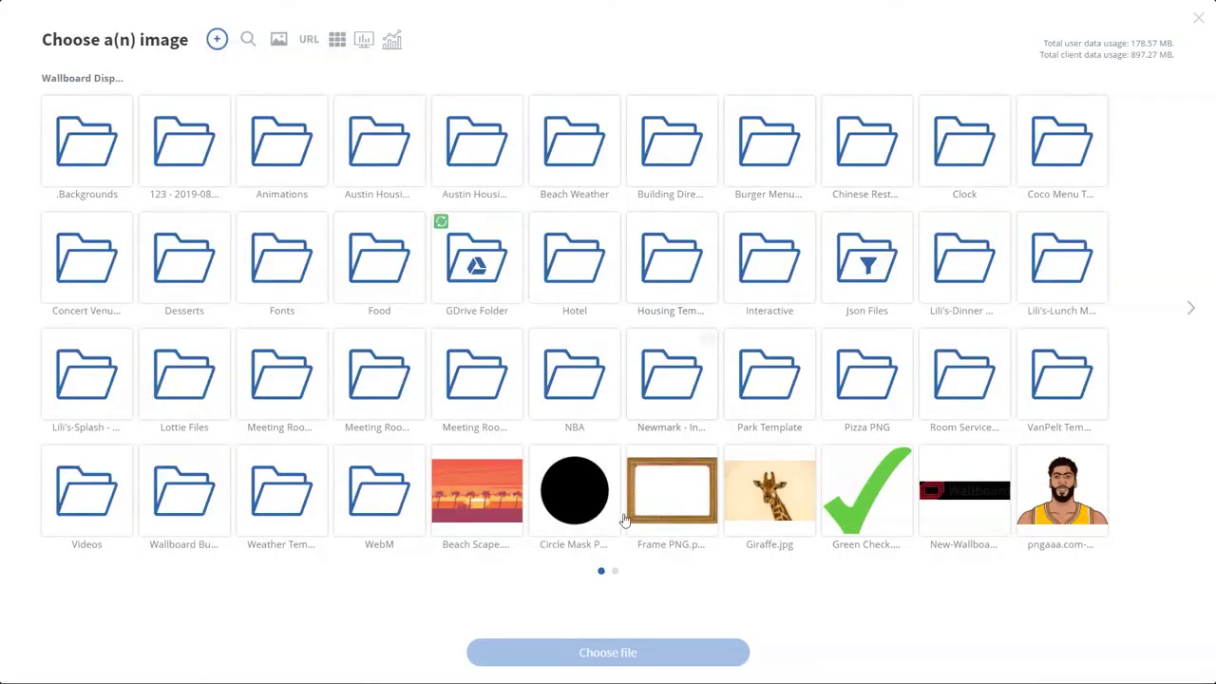
pyautogui.click(615, 570)
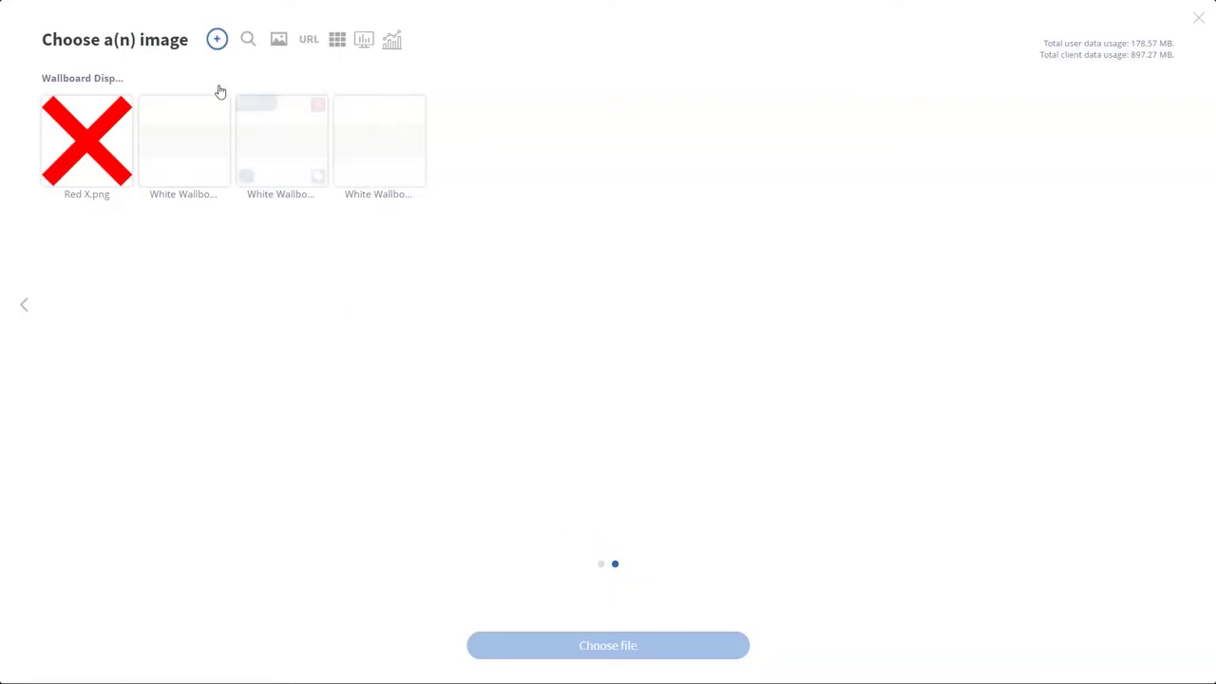
pyautogui.click(216, 39)
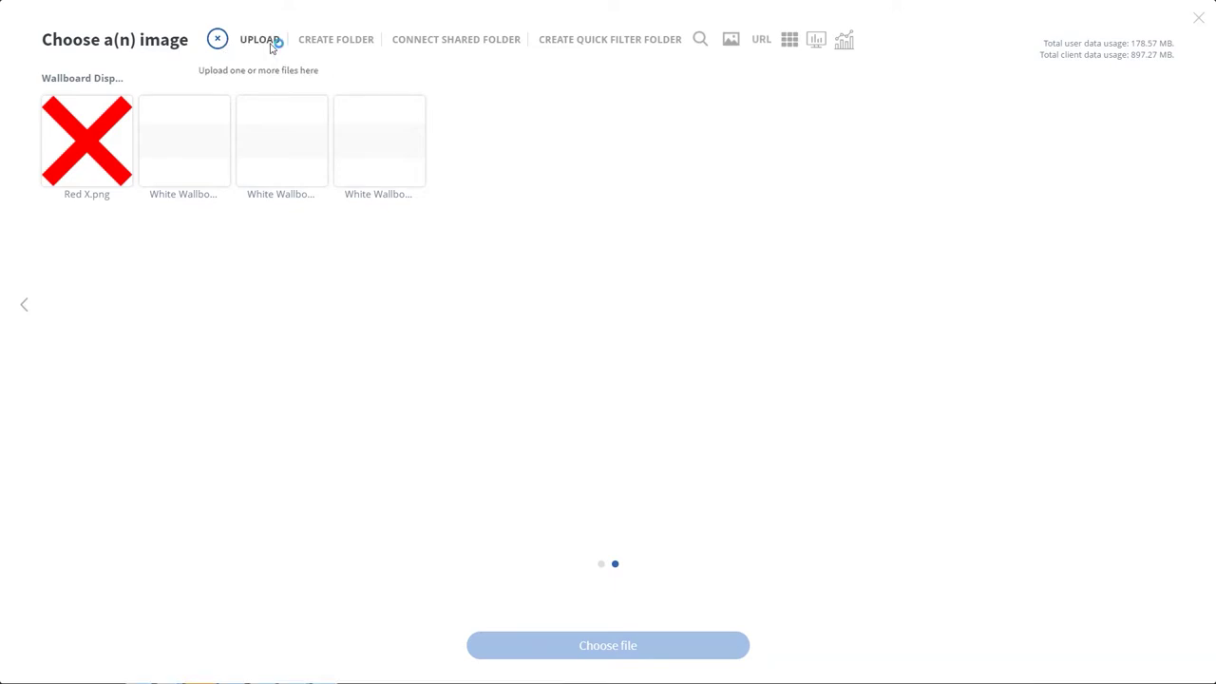
pyautogui.click(272, 42)
pyautogui.click(262, 126)
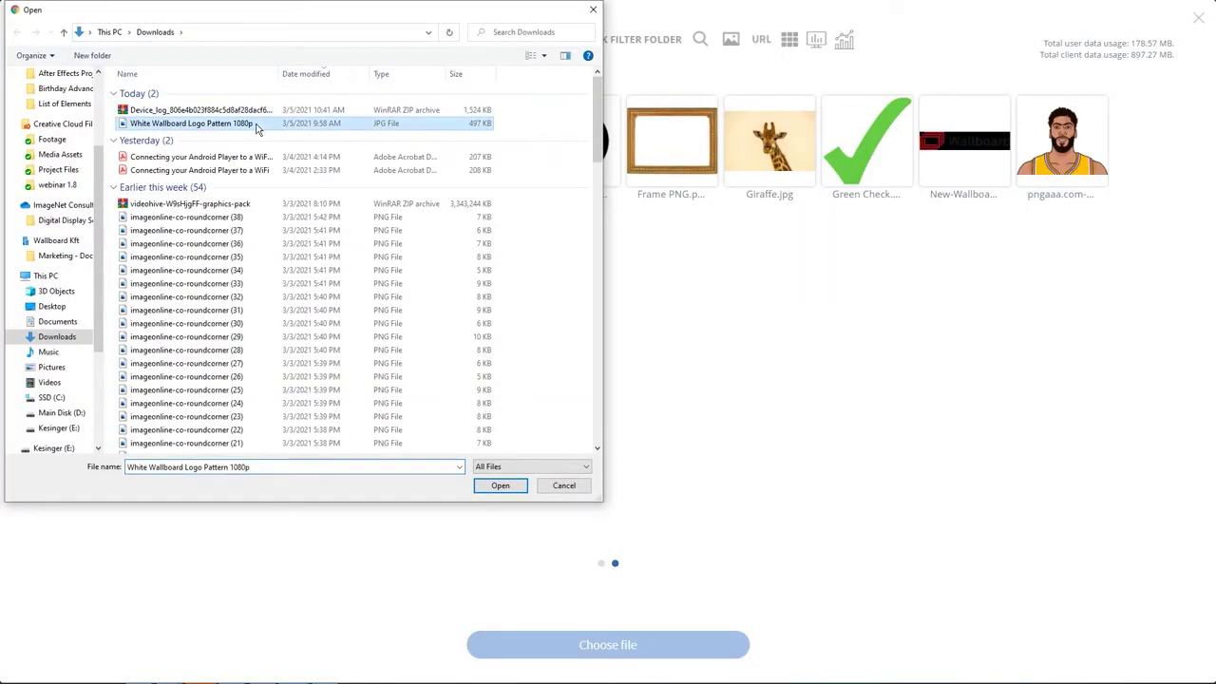
pyautogui.click(497, 486)
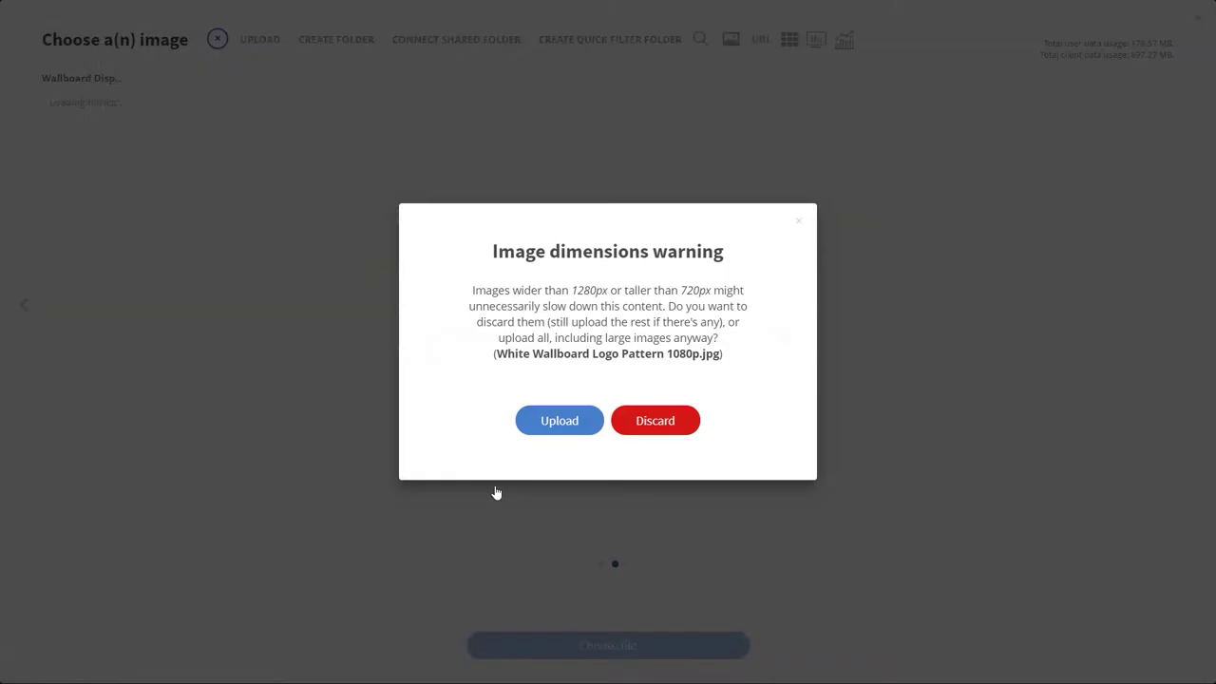
pyautogui.click(561, 421)
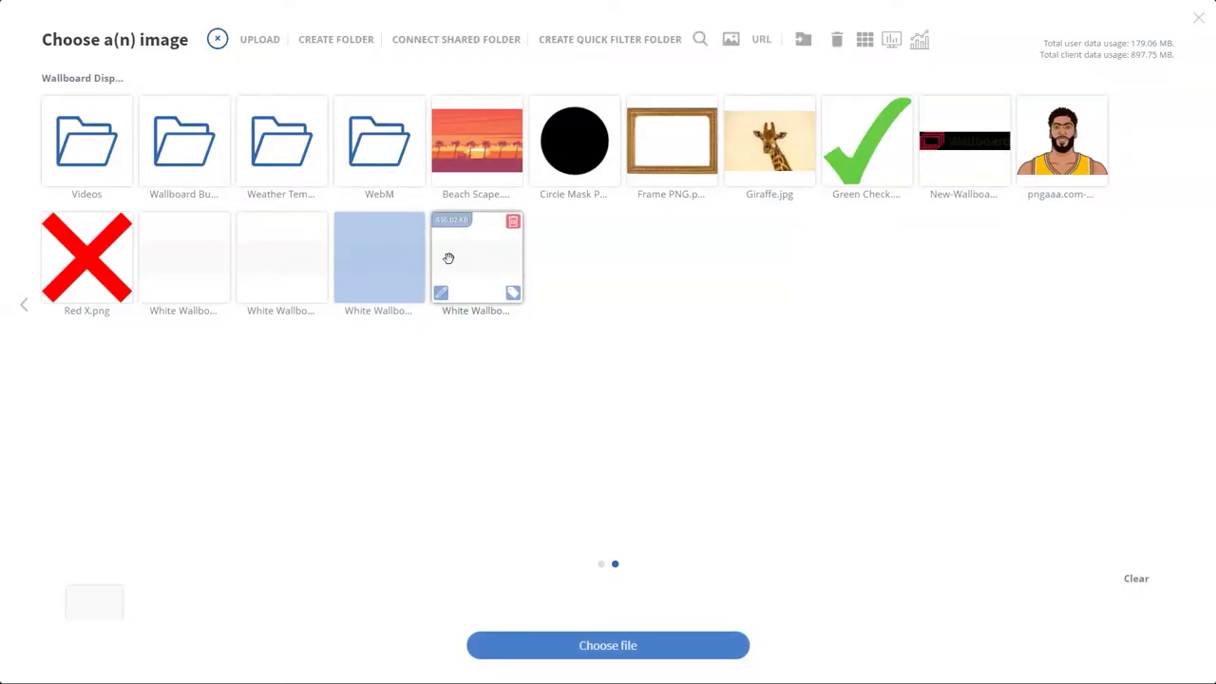
pyautogui.click(491, 646)
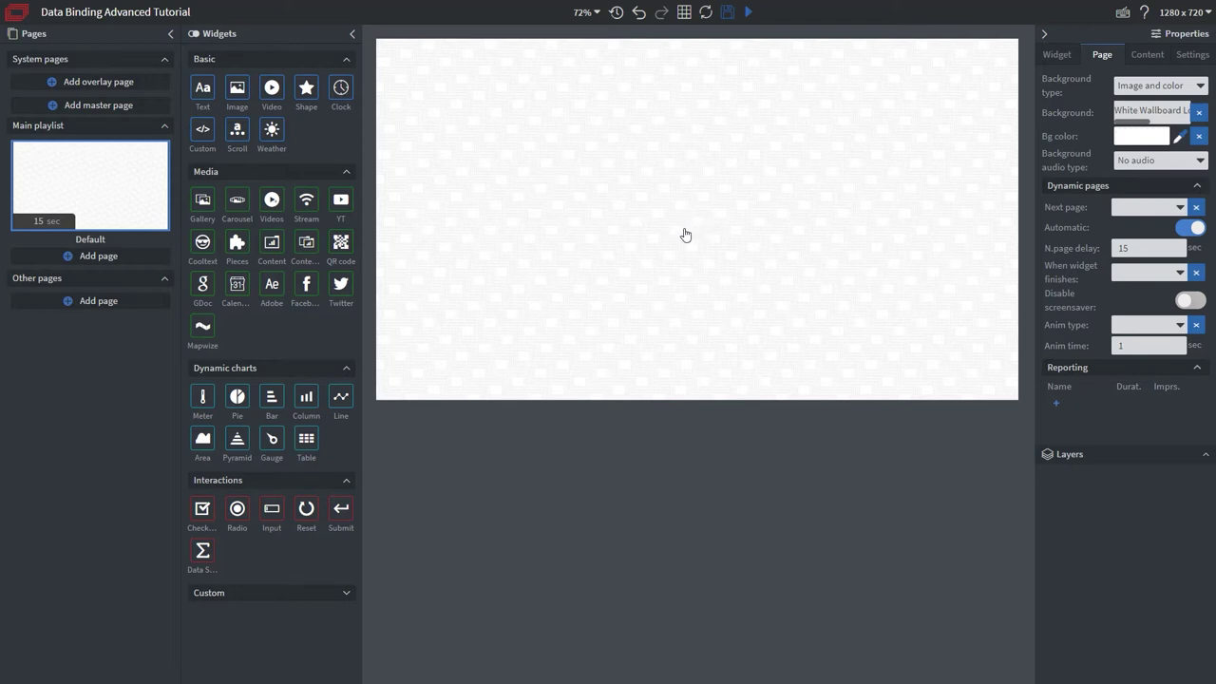
# Add a table widget to the page, enlarge it and move it toward the top
pyautogui.moveTo(306, 438); pyautogui.dragTo(740, 279)
pyautogui.moveTo(802, 314); pyautogui.dragTo(833, 337)
pyautogui.moveTo(757, 275); pyautogui.dragTo(763, 250)
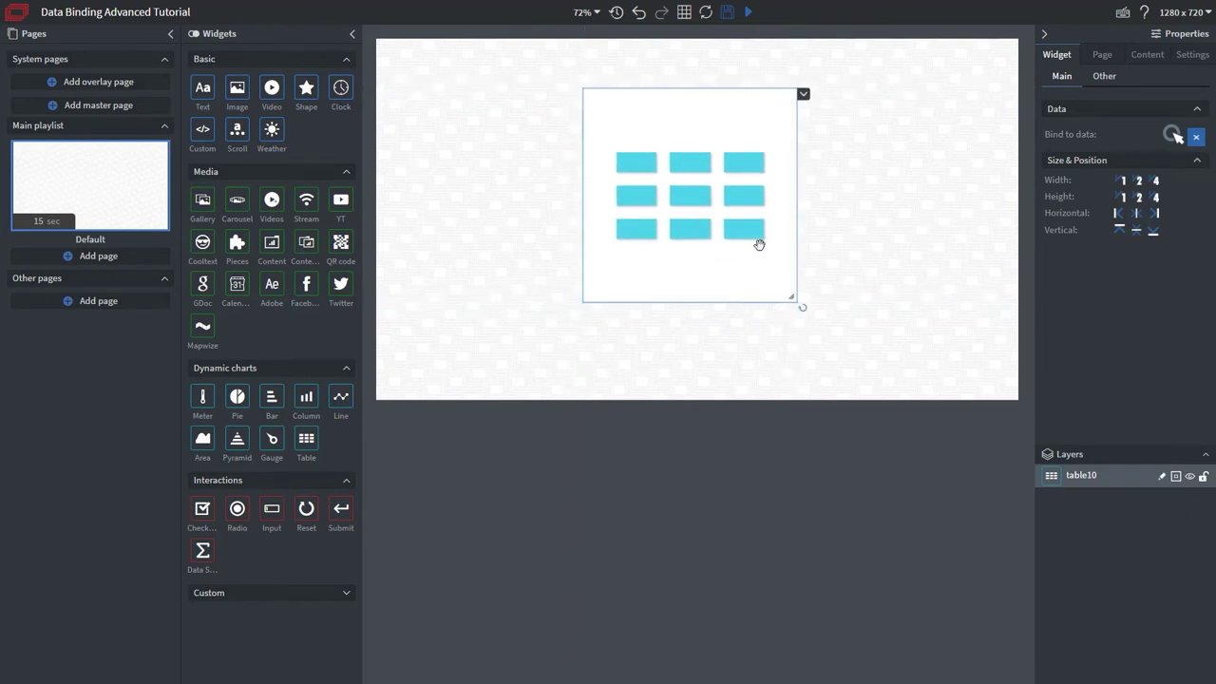
pyautogui.click(972, 226)
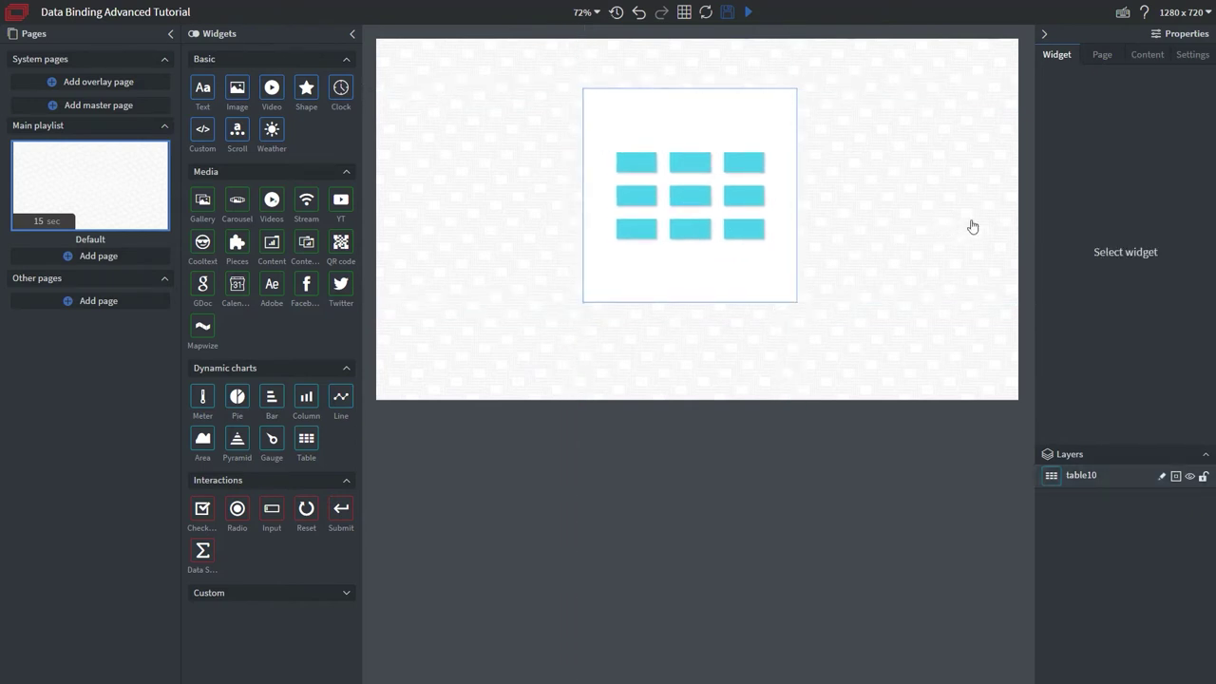
# Bind the table10 widget to the New Birthday datasource
pyautogui.click(706, 169)
pyautogui.click(1173, 136)
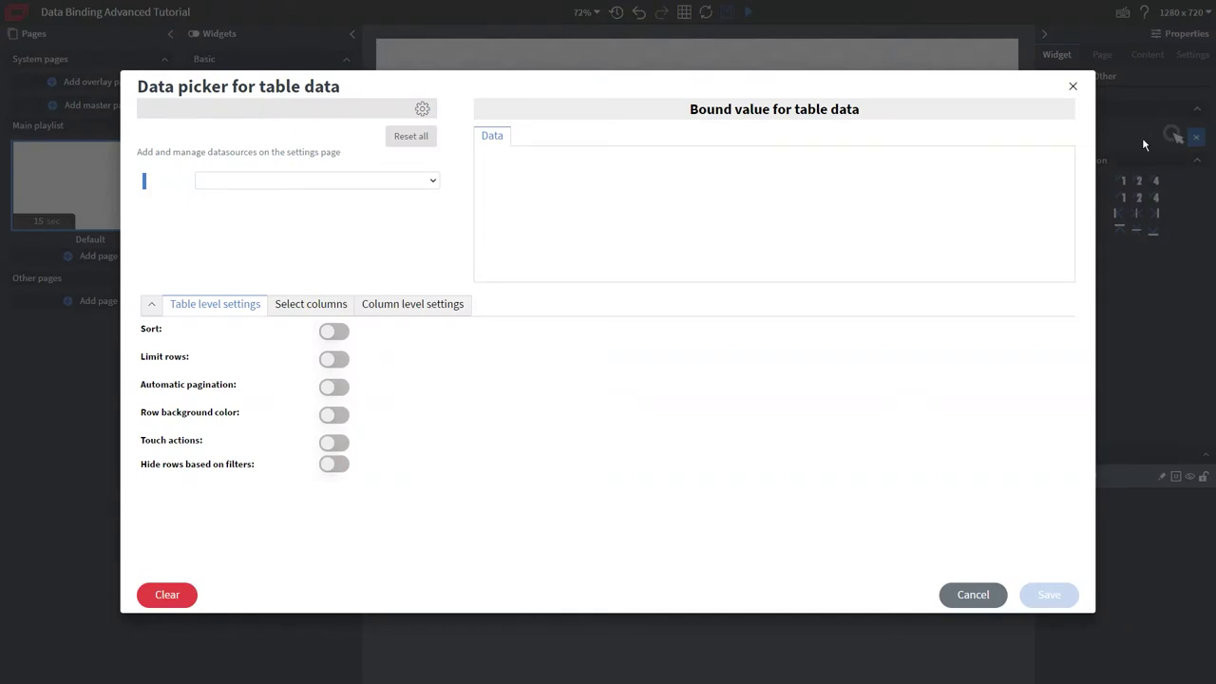
pyautogui.click(411, 186)
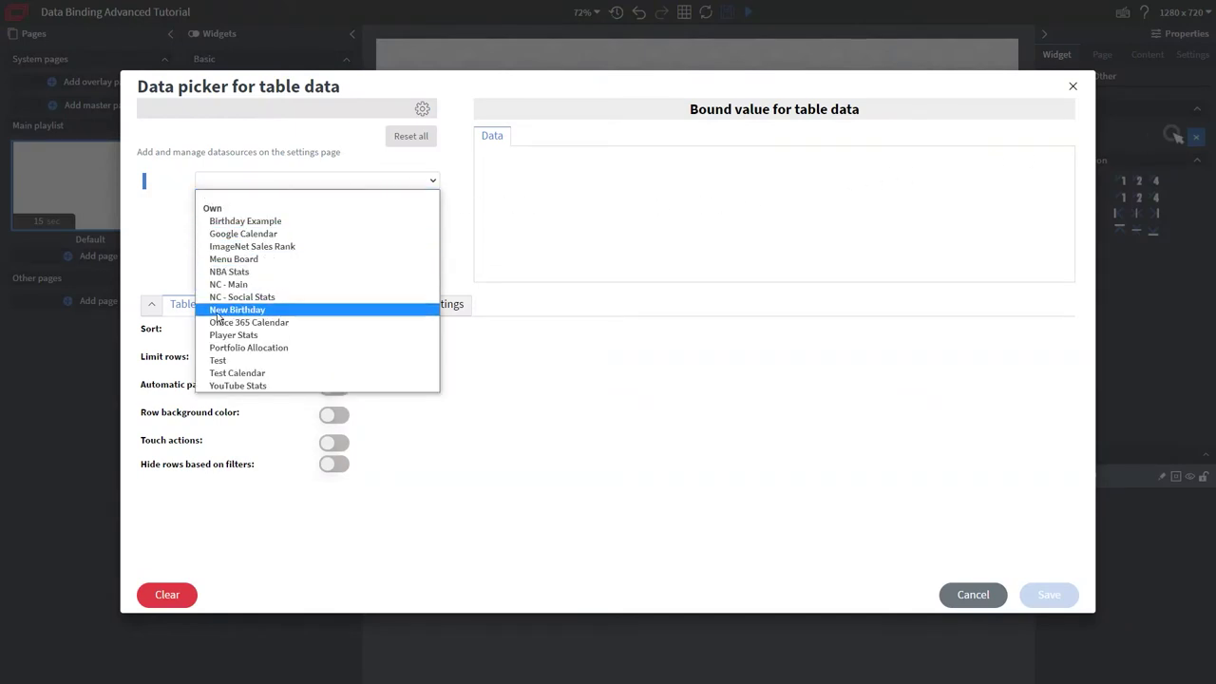
pyautogui.click(257, 315)
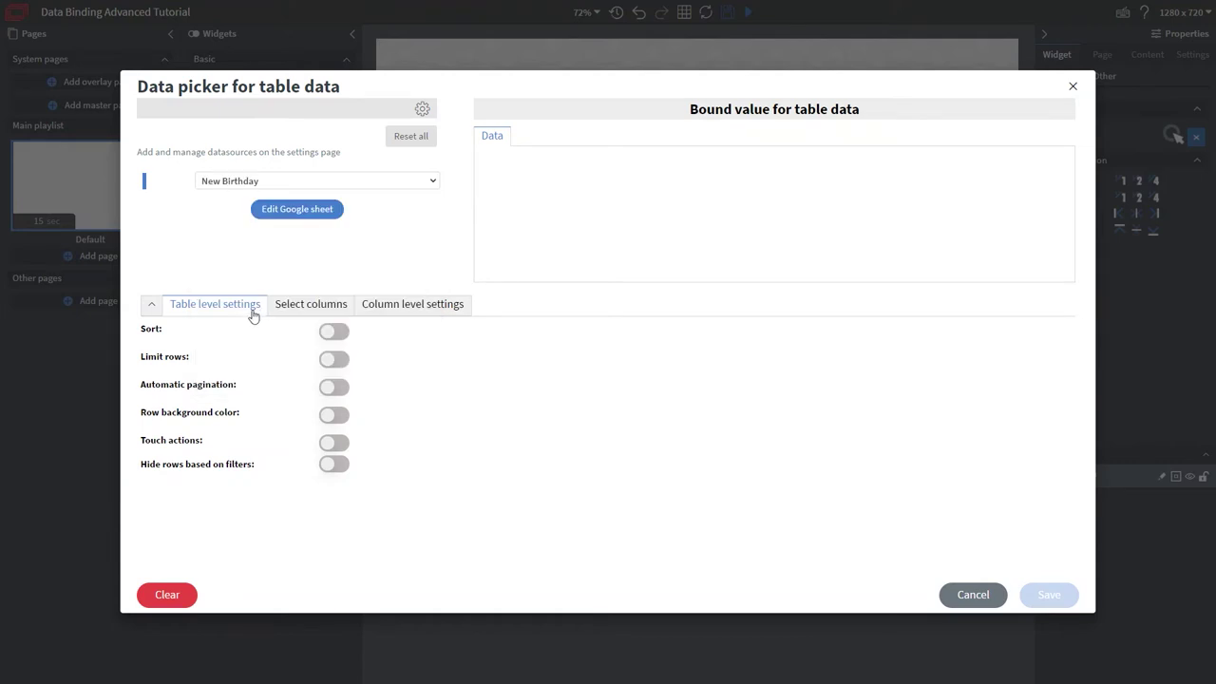
# Show only the picture column, hiding dob and fullname, and clear its label
pyautogui.click(299, 309)
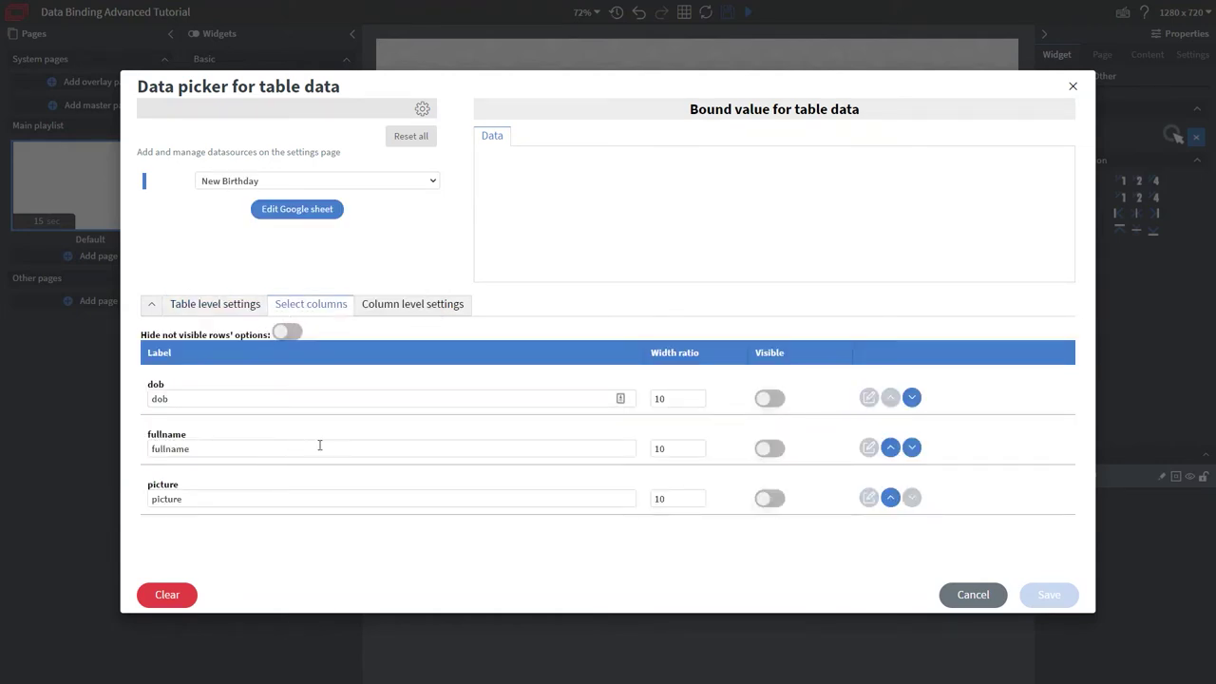
pyautogui.click(770, 400)
pyautogui.click(770, 450)
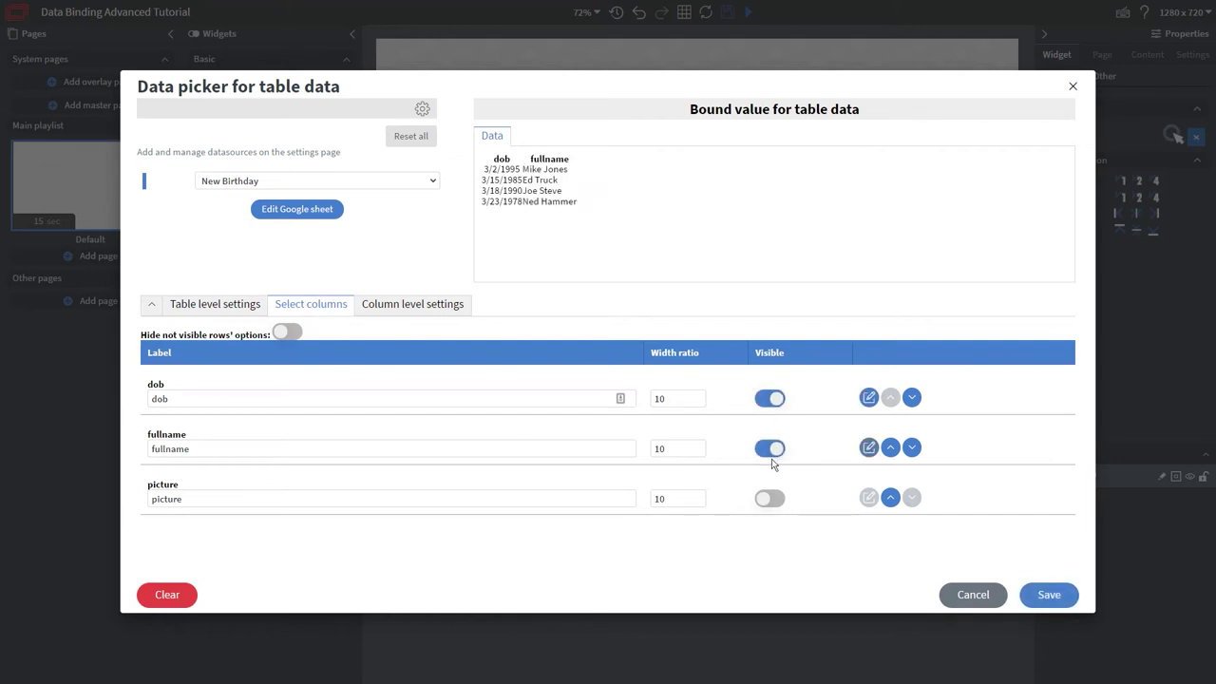
pyautogui.click(772, 499)
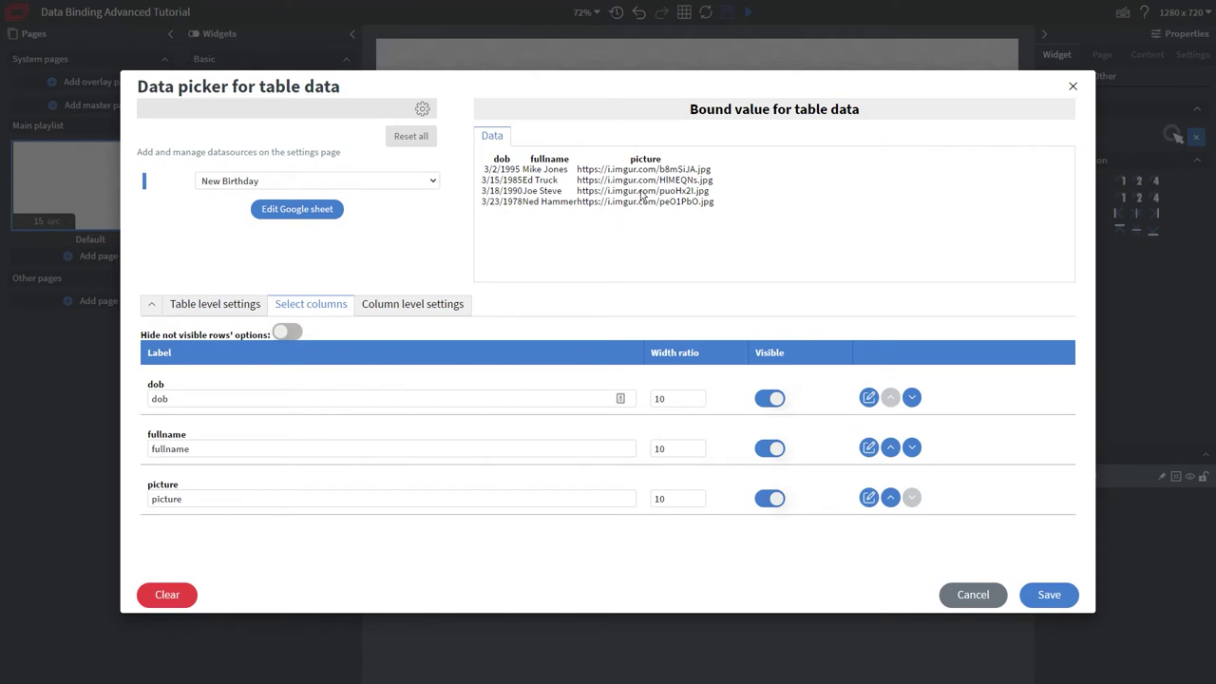
pyautogui.click(764, 453)
pyautogui.click(777, 407)
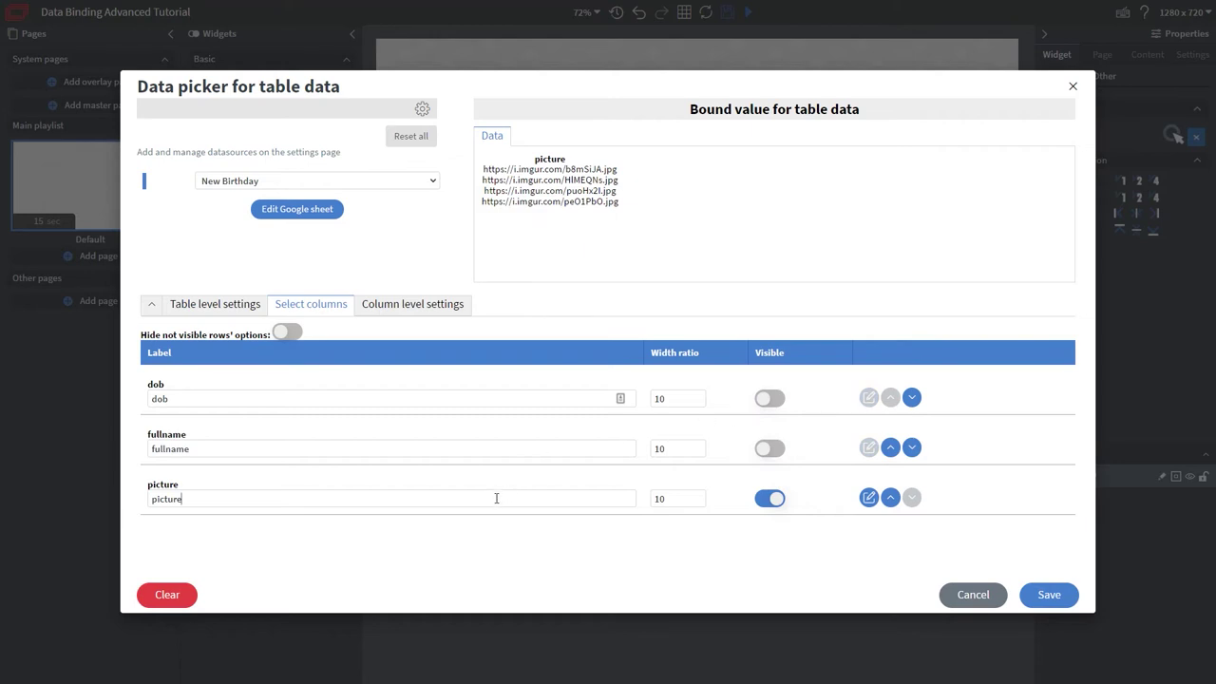
pyautogui.moveTo(228, 491); pyautogui.dragTo(135, 510)
pyautogui.press('BackSpace')
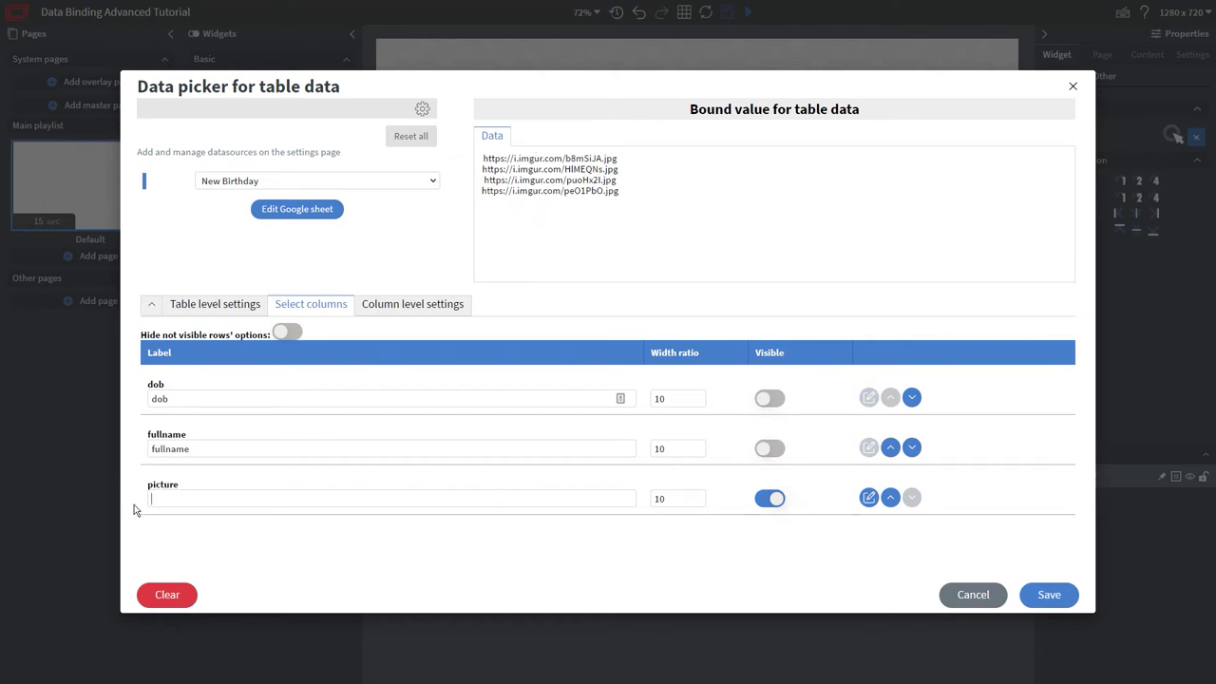
# Set the picture column's displayed value type to image and save the data binding
pyautogui.click(400, 308)
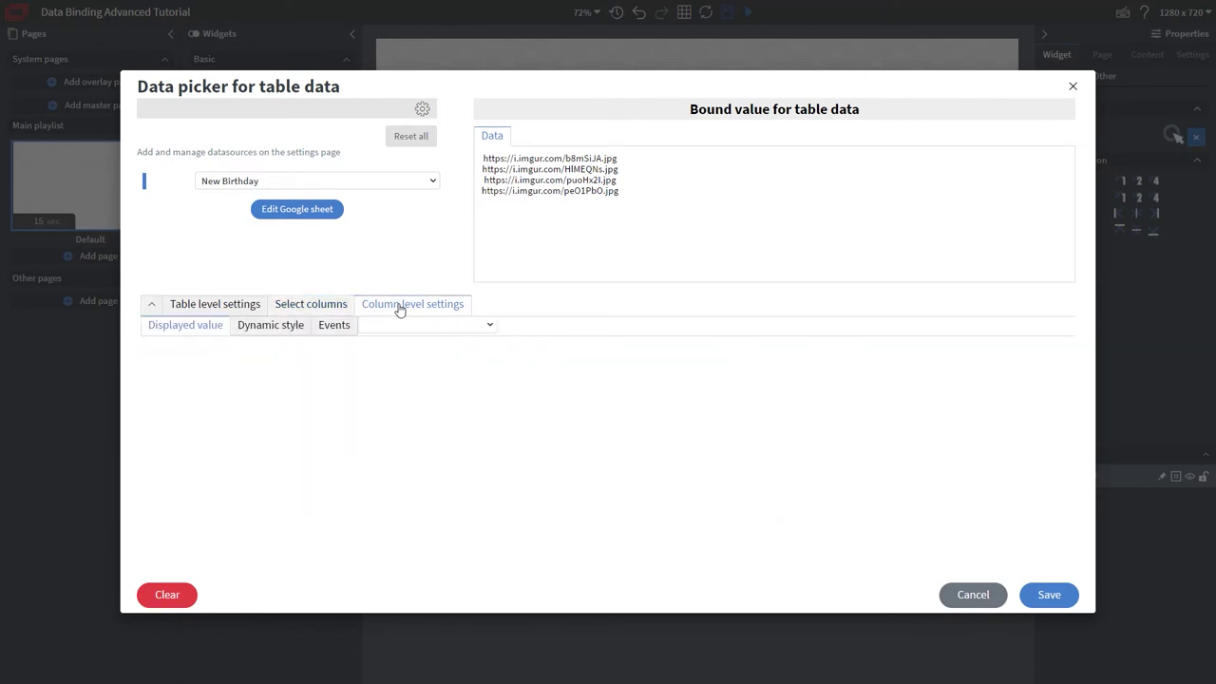
pyautogui.click(387, 328)
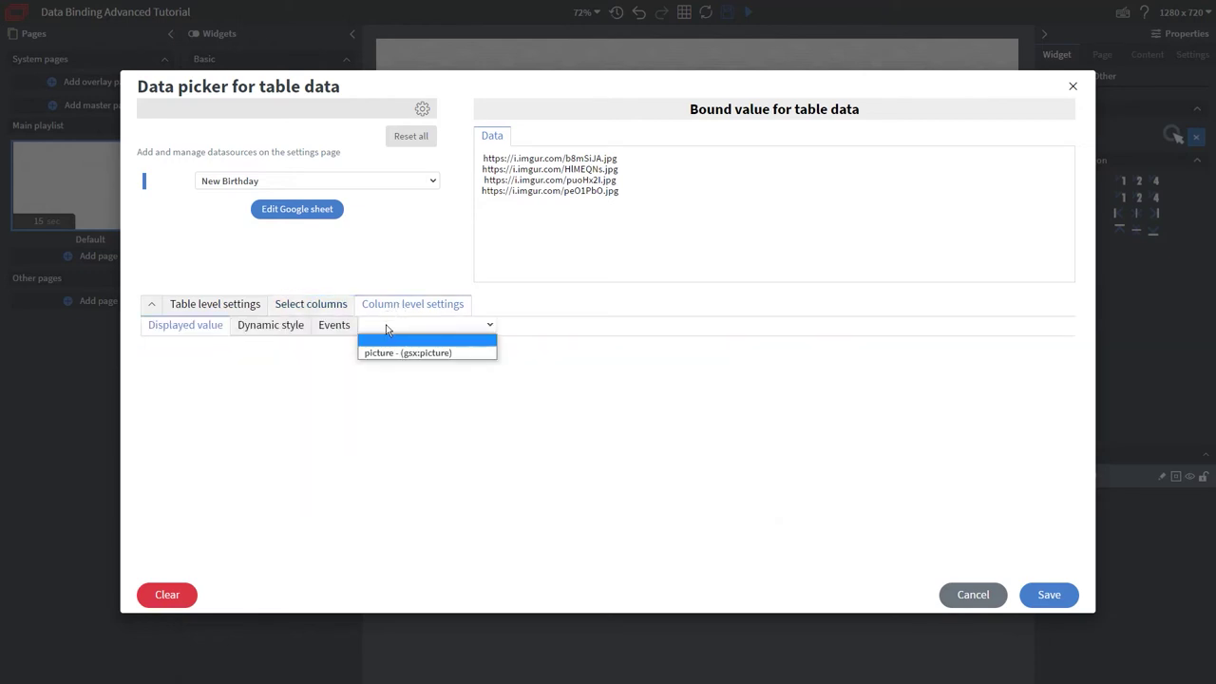
pyautogui.click(386, 353)
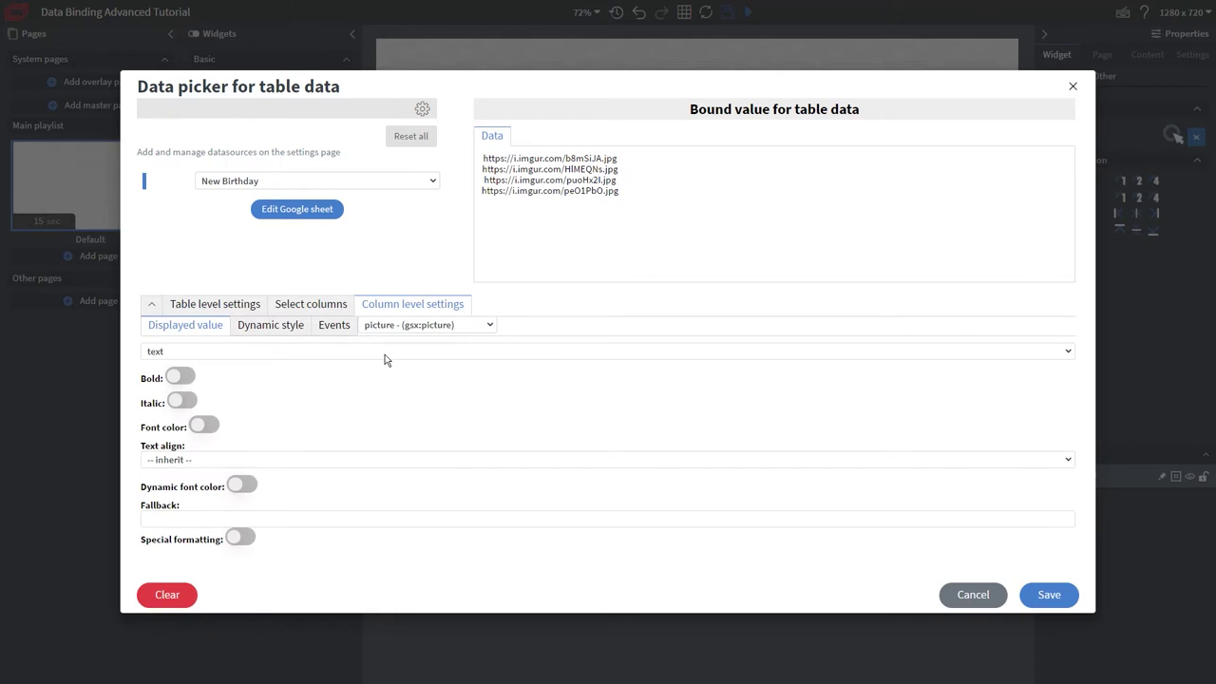
pyautogui.click(171, 353)
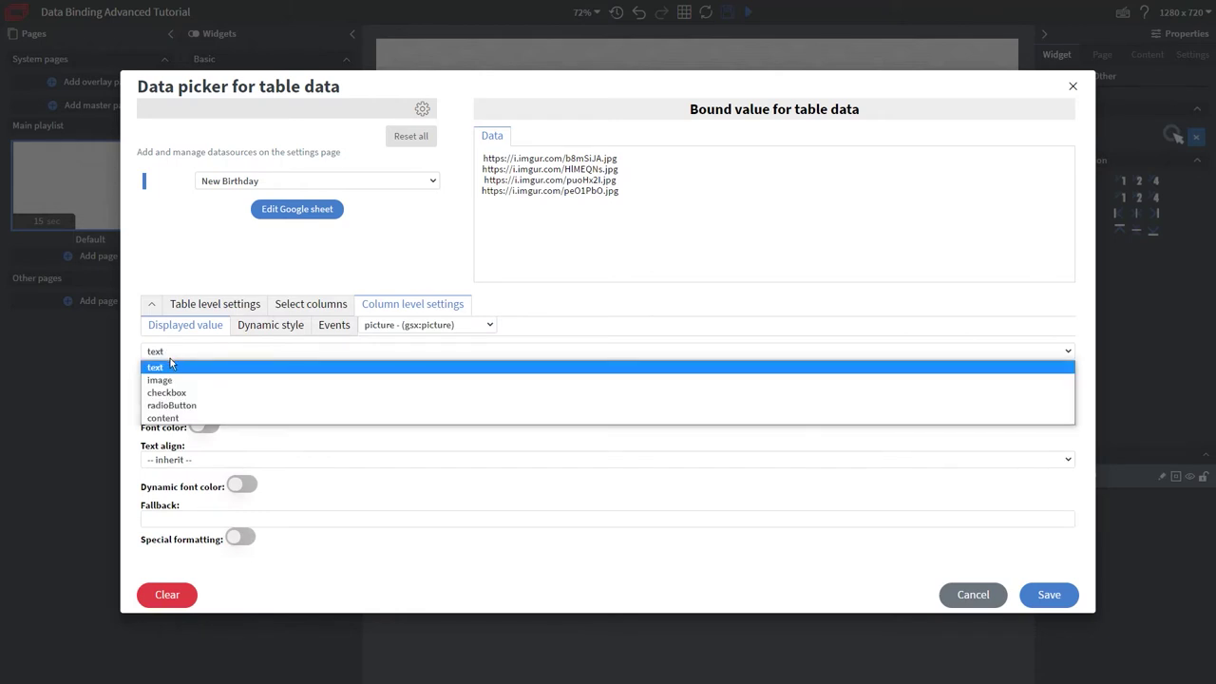
pyautogui.click(166, 382)
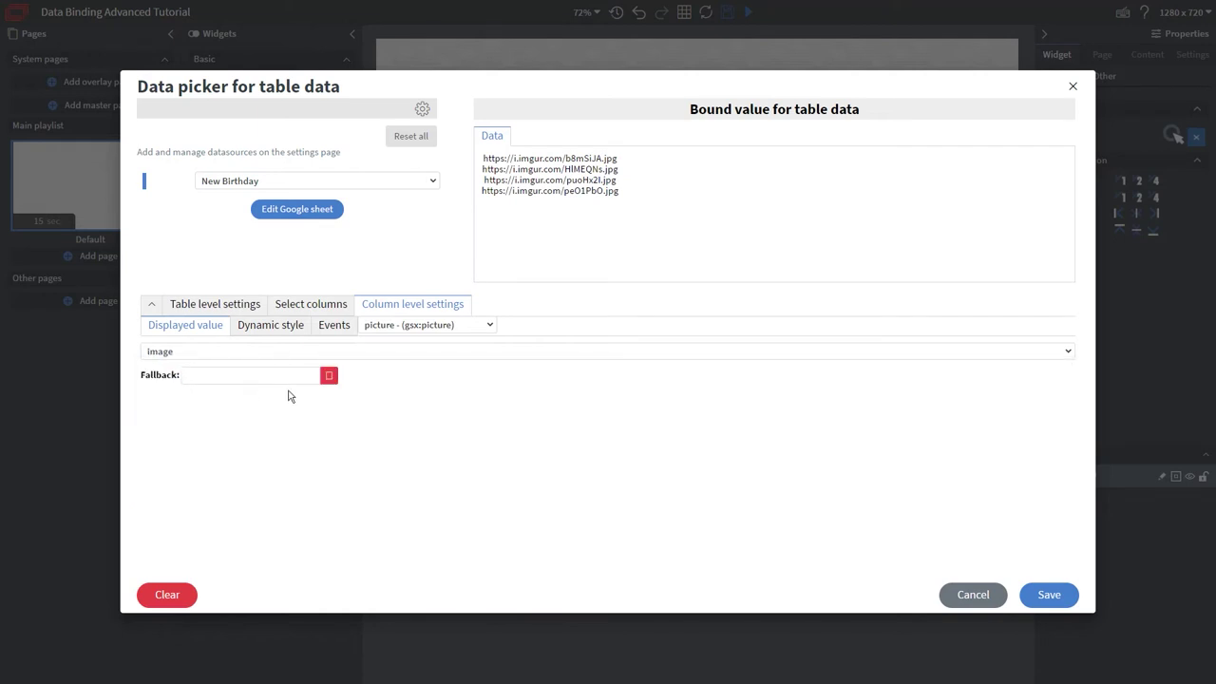
pyautogui.click(1042, 594)
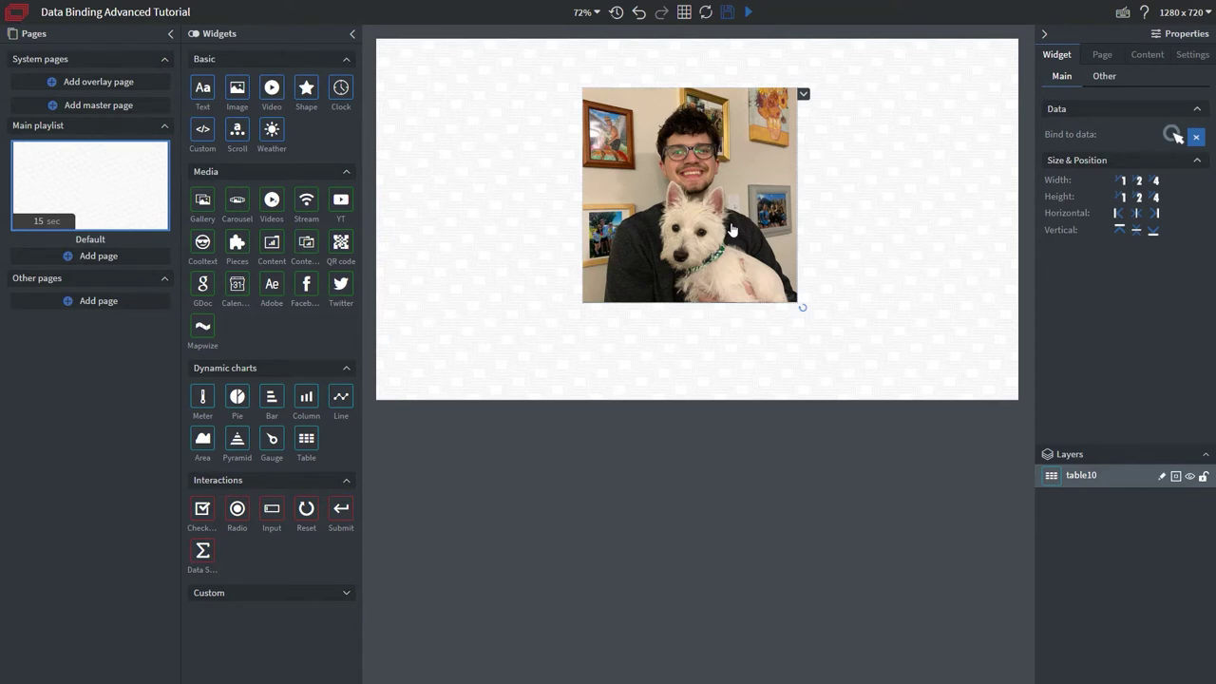
# Turn on automatic pagination for the photo widget's table data (page size 10, 20-second delay)
pyautogui.press('Escape')
pyautogui.click(733, 244)
pyautogui.click(1169, 136)
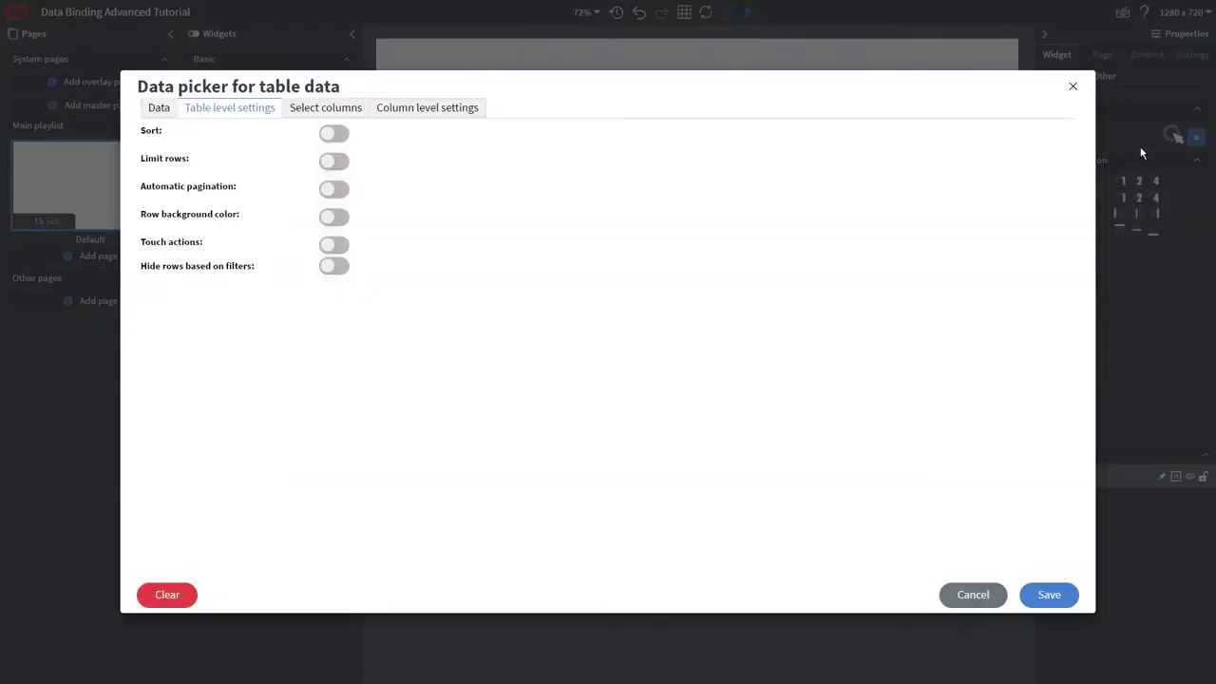
pyautogui.click(335, 190)
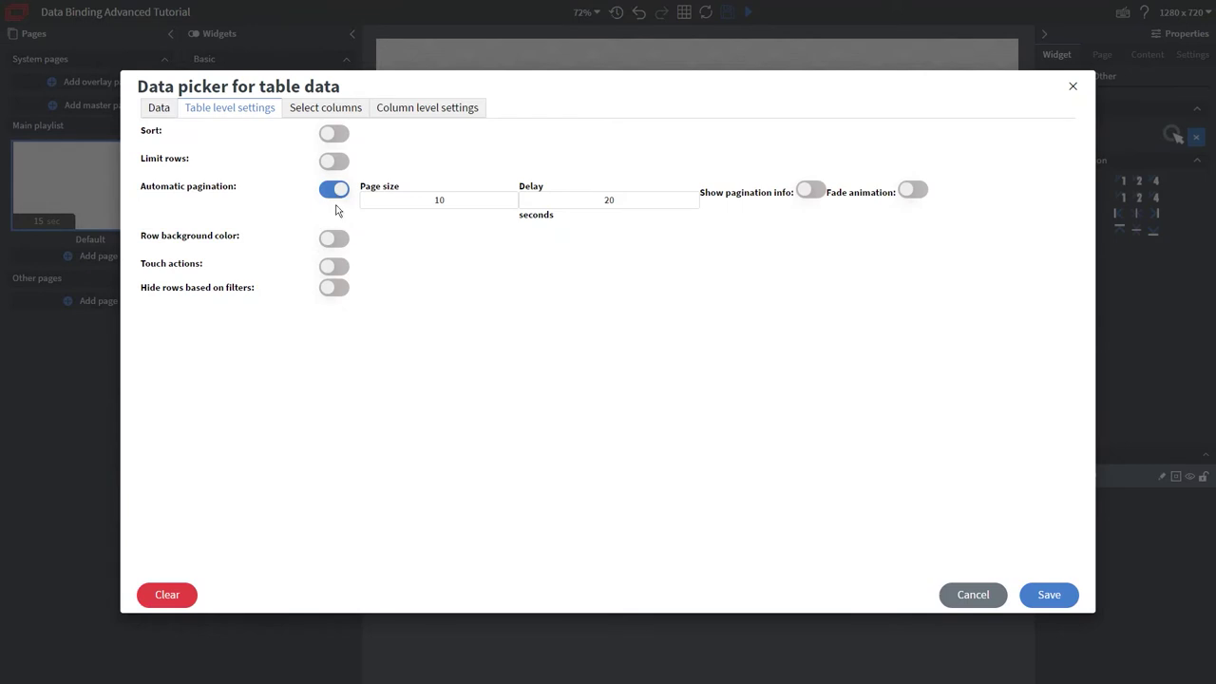
pyautogui.click(155, 109)
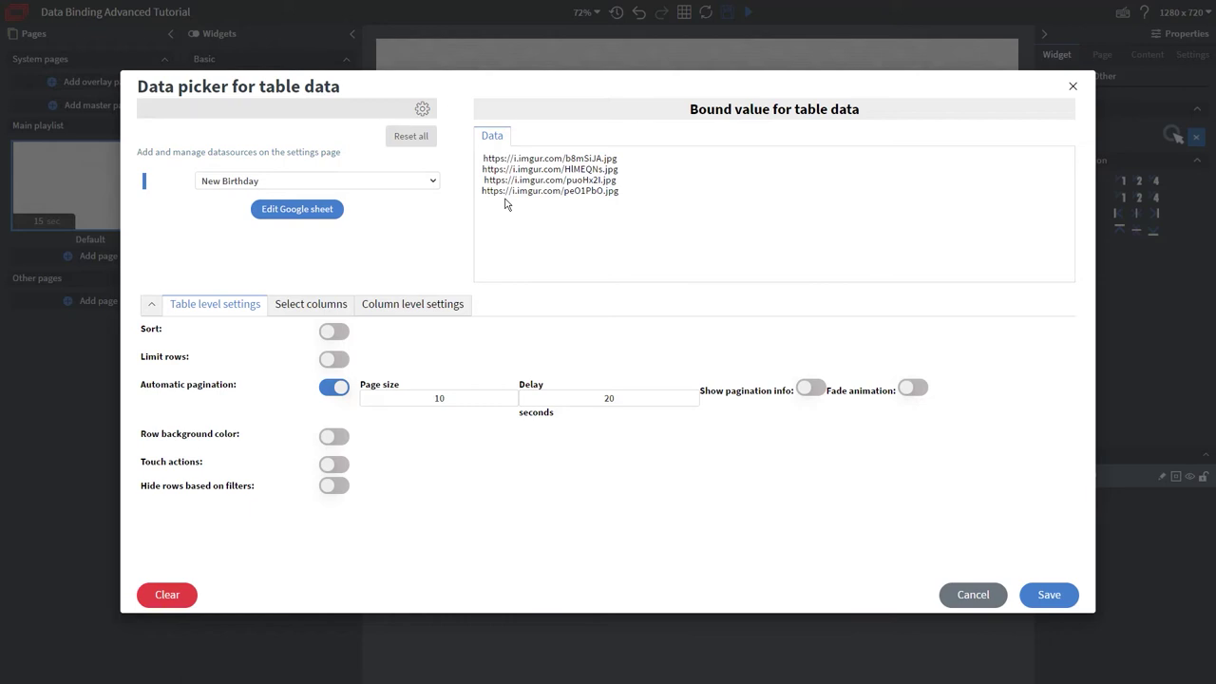
# Set pagination to page size 1 and a 7-second delay with fade animation, then save the project
pyautogui.doubleClick(455, 397)
pyautogui.write('1')
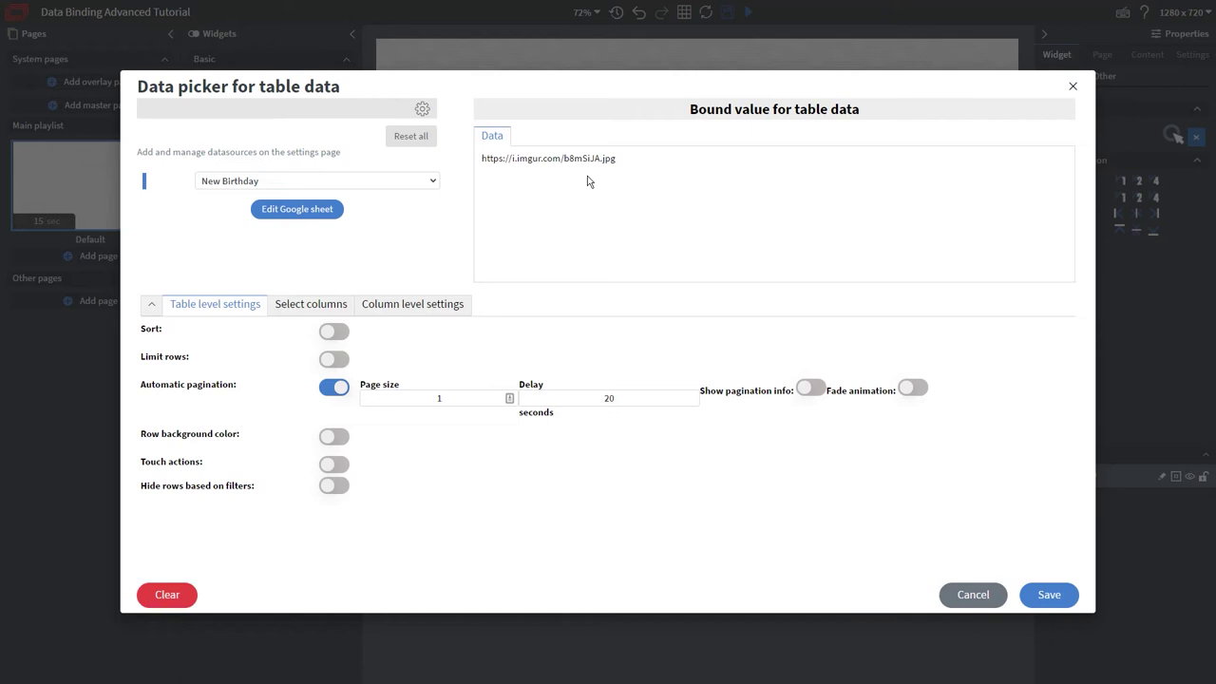
pyautogui.doubleClick(597, 397)
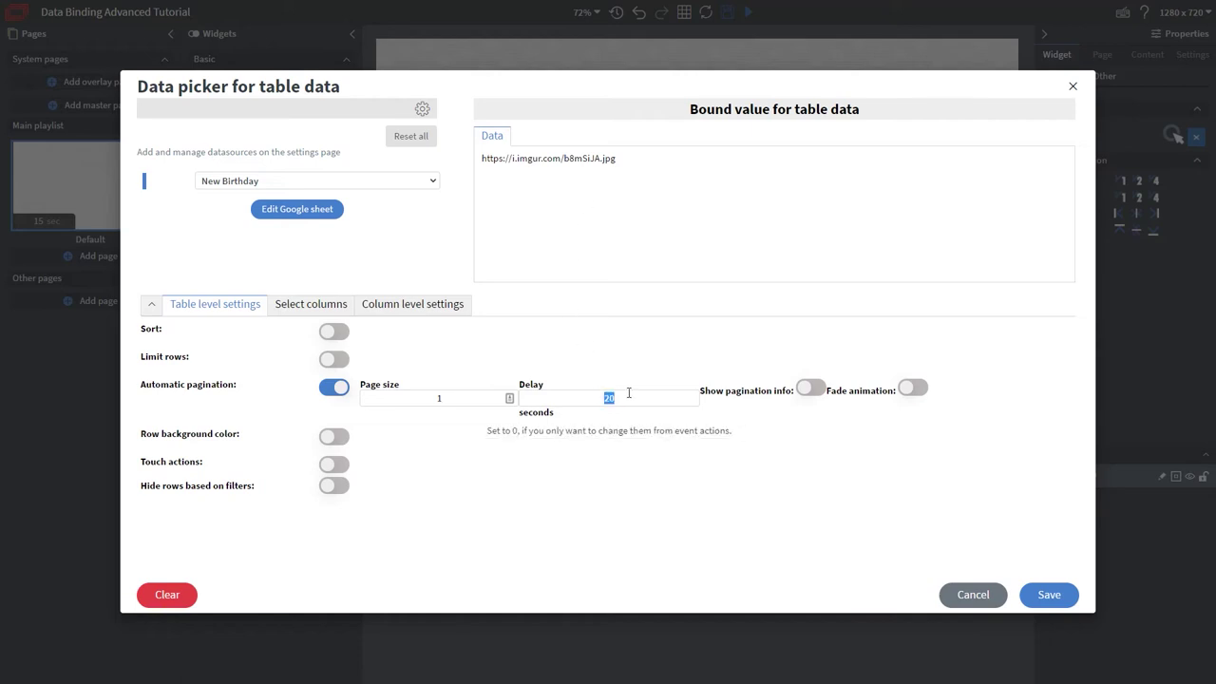
pyautogui.write('7')
pyautogui.click(907, 388)
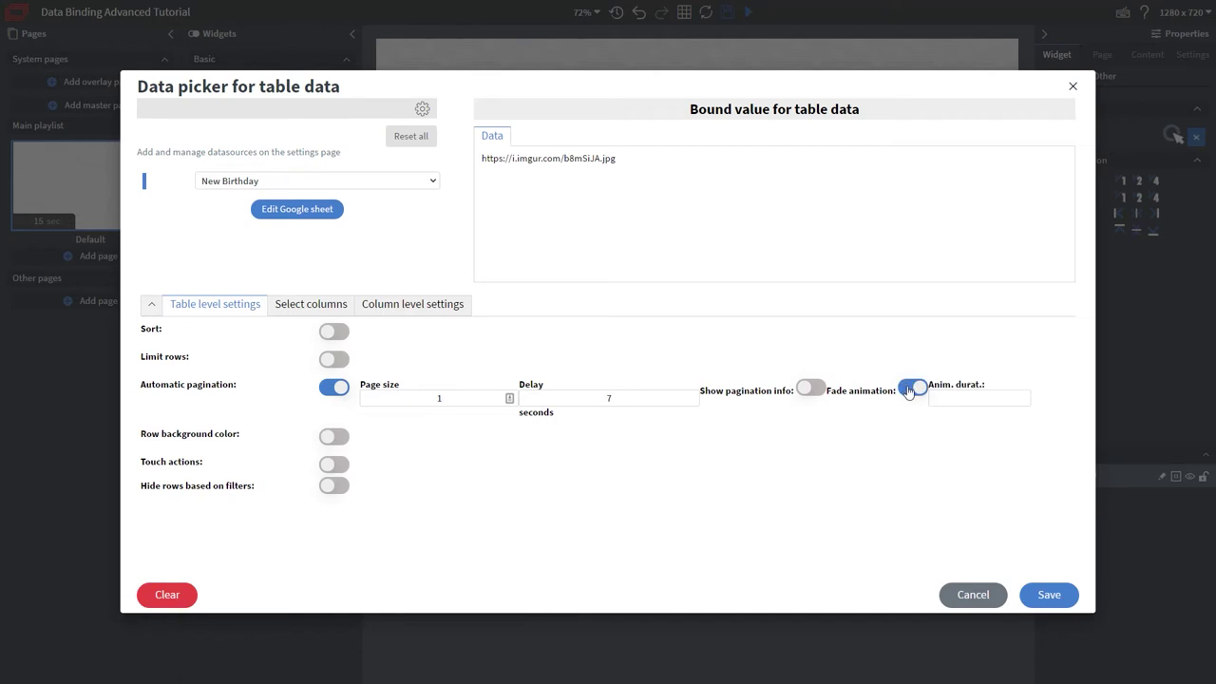
pyautogui.click(962, 394)
pyautogui.click(1048, 594)
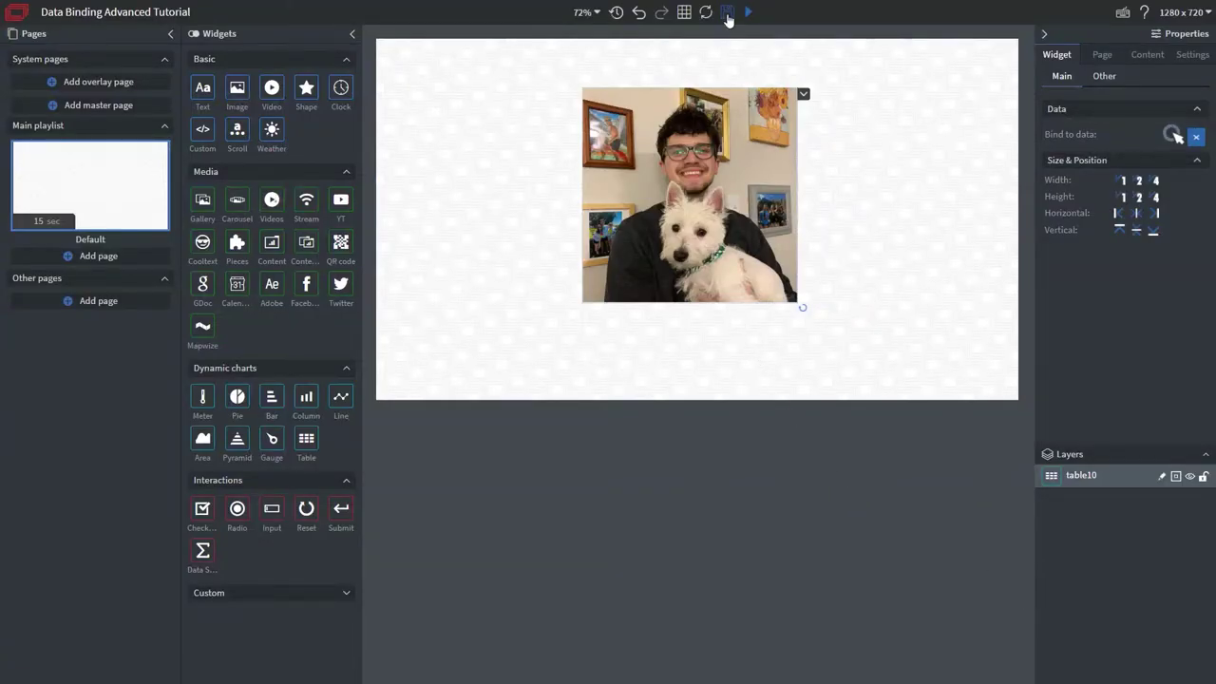
pyautogui.click(727, 12)
pyautogui.click(748, 11)
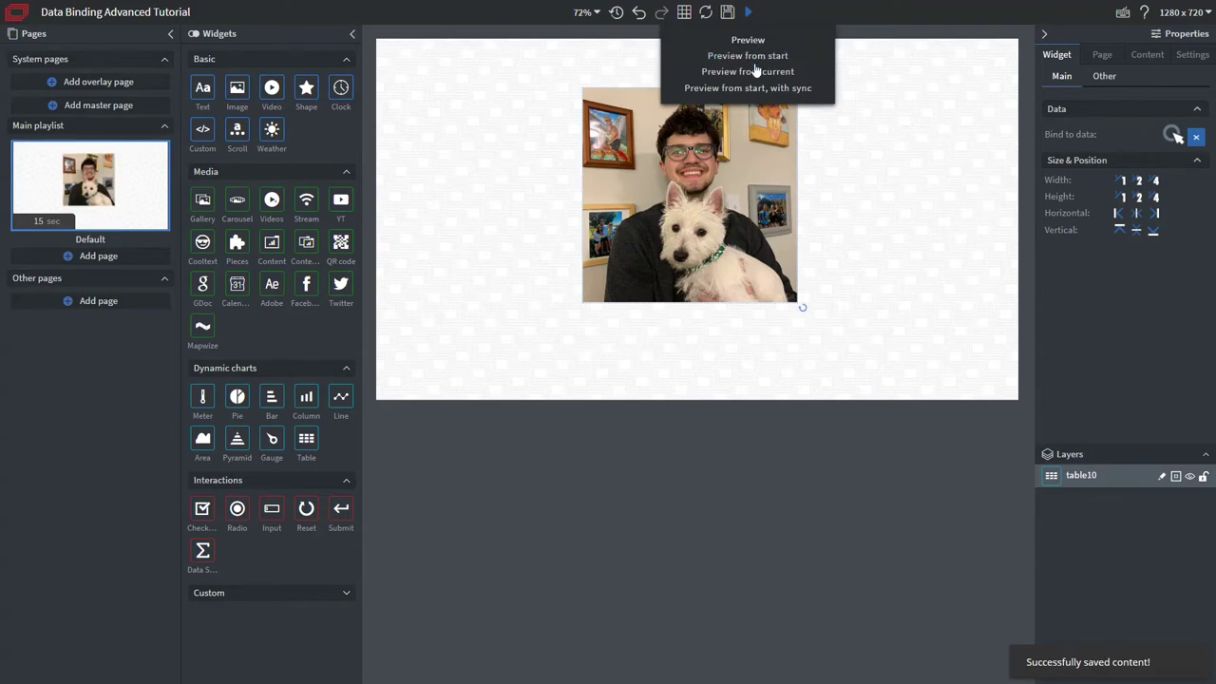
pyautogui.click(749, 68)
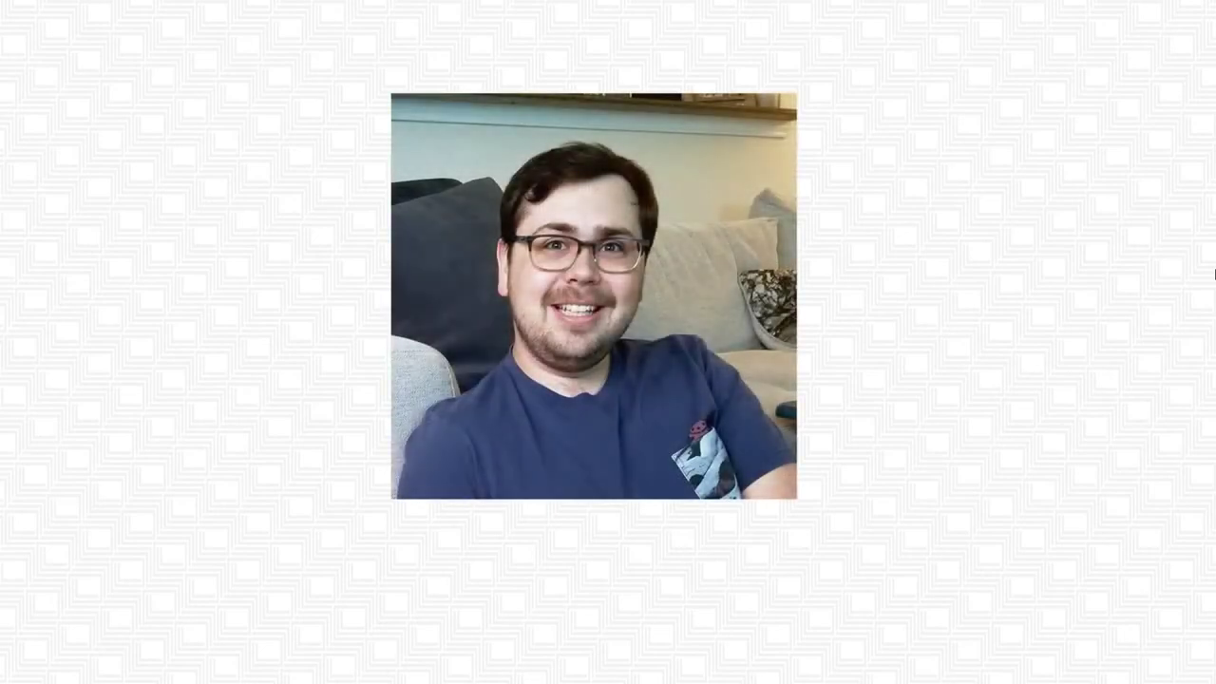
pyautogui.press('Escape')
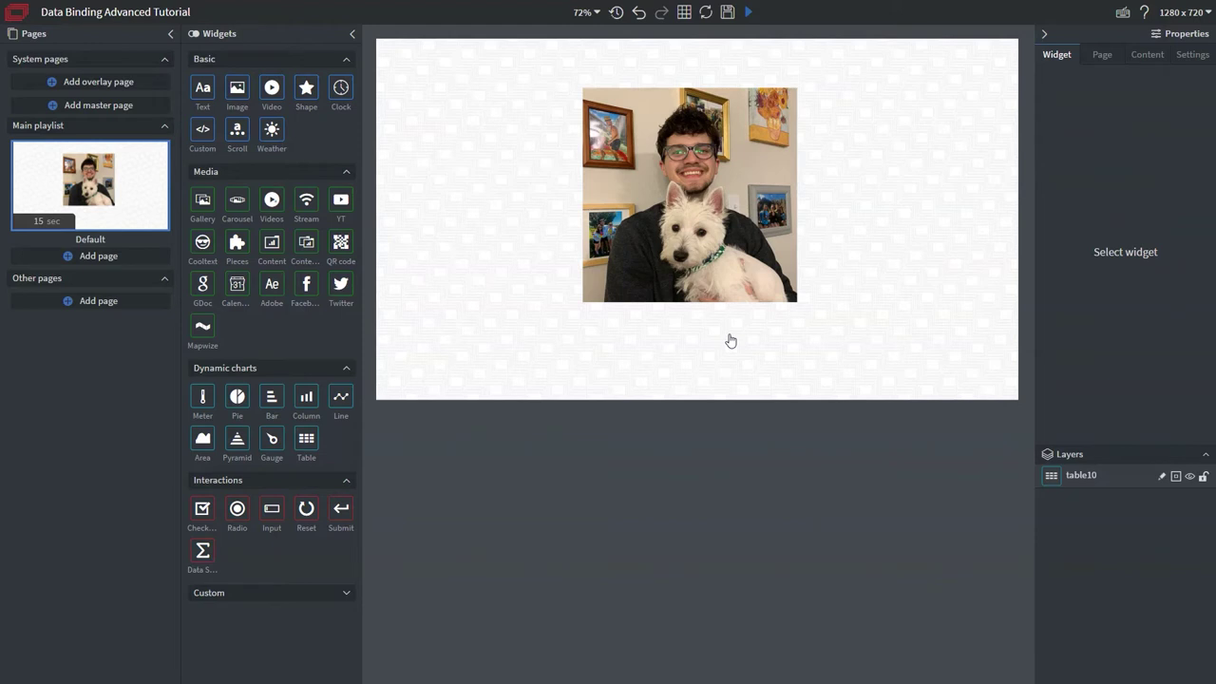
# Enable Hide rows based on filters in the photo widget's table level settings
pyautogui.click(773, 248)
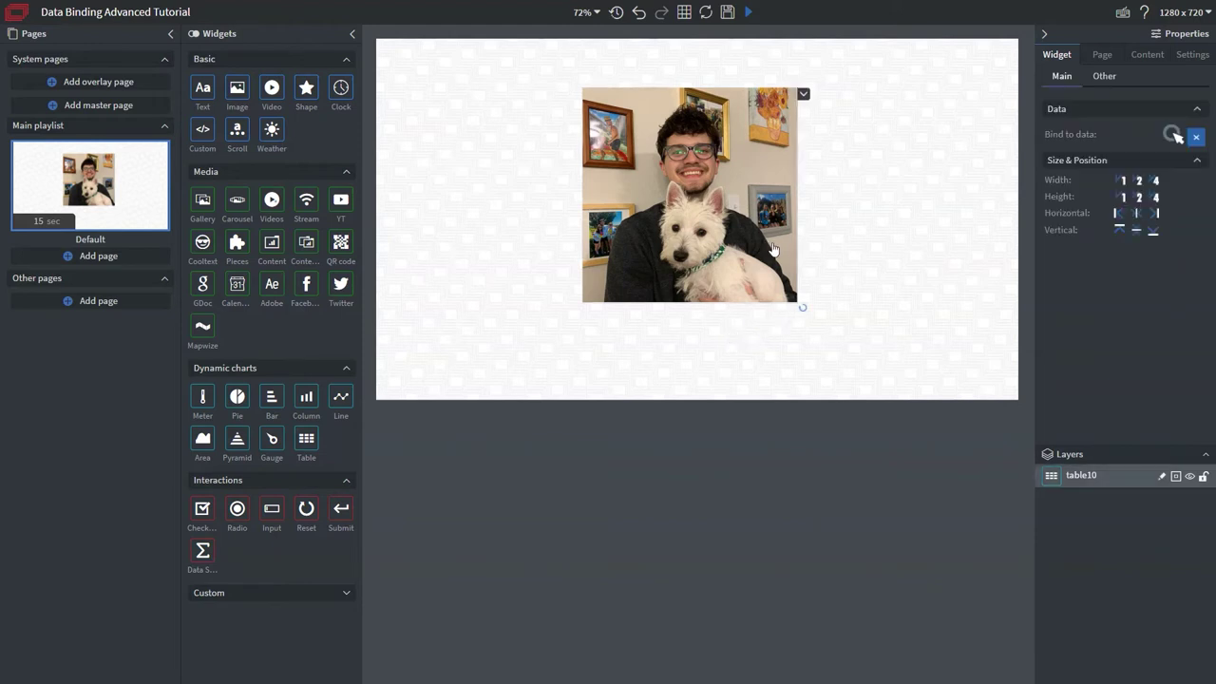
pyautogui.click(1172, 138)
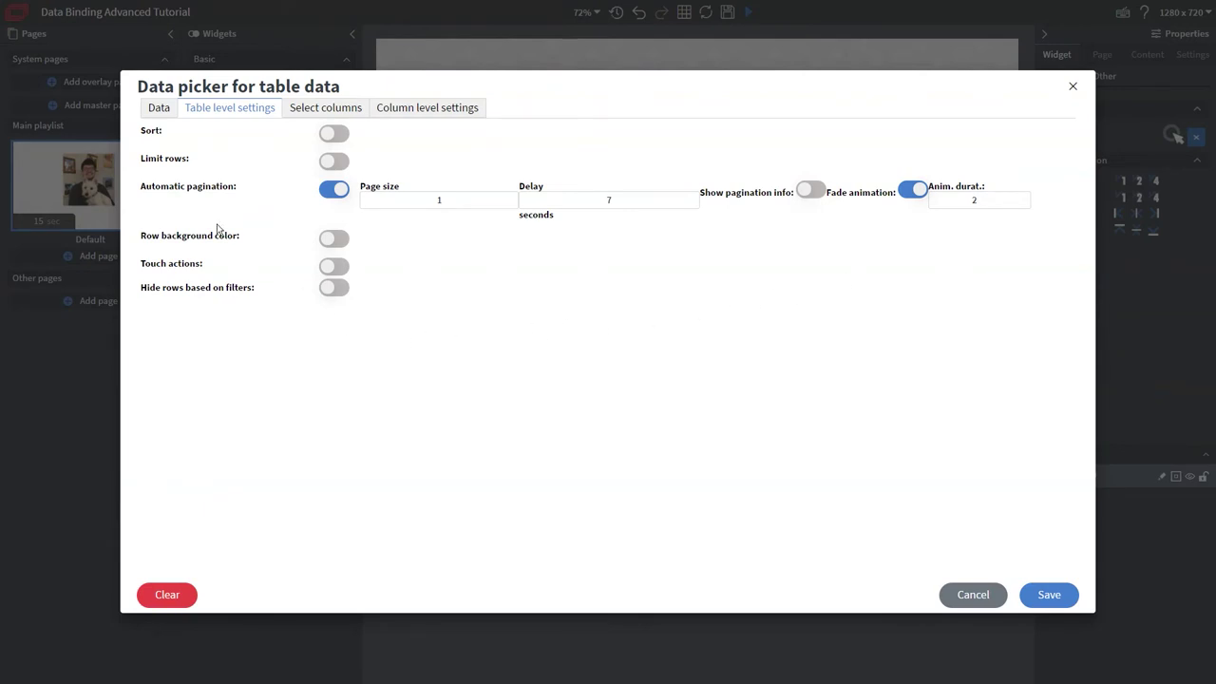
pyautogui.click(159, 108)
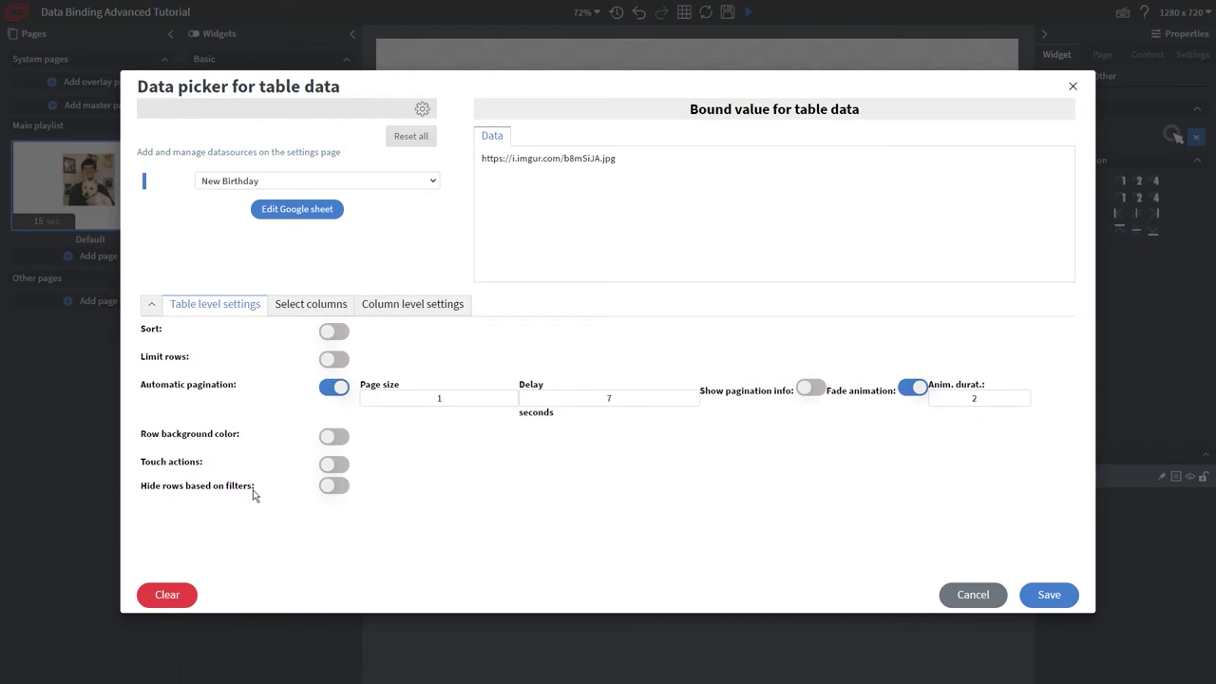
pyautogui.click(333, 488)
pyautogui.scroll(-1, 370, 494)
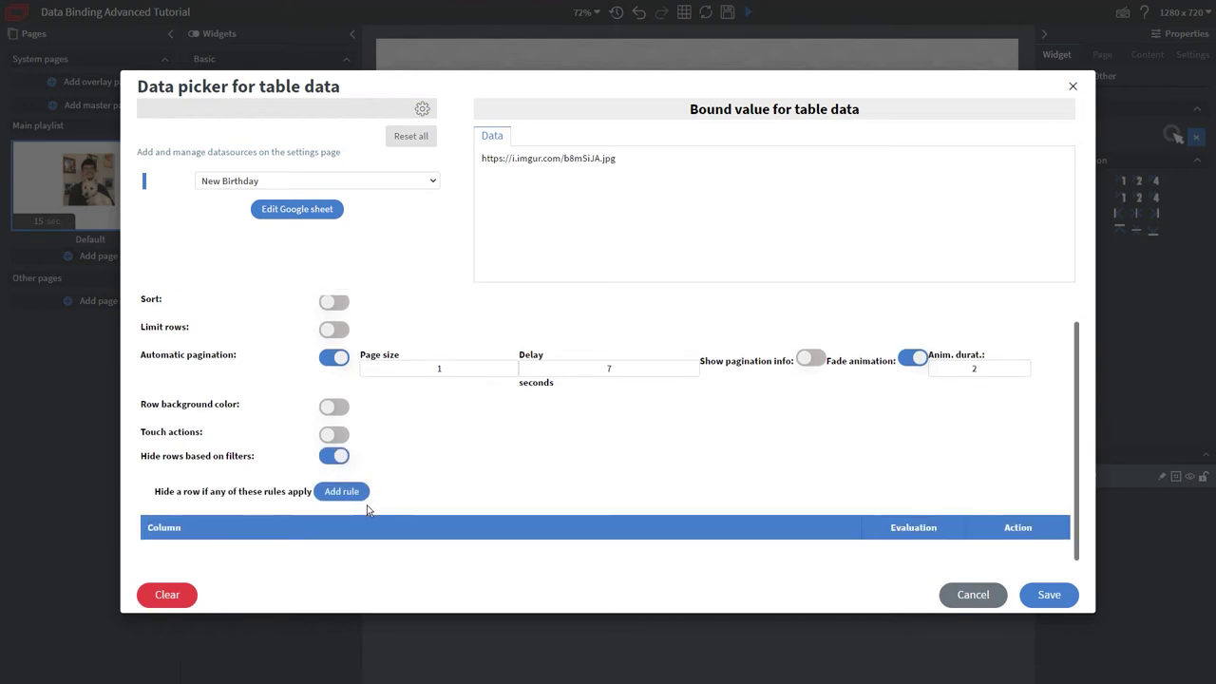
# Add a filter rule hiding rows whose dob is NOT same month, and save it
pyautogui.click(340, 491)
pyautogui.scroll(-2, 339, 475)
pyautogui.click(310, 505)
pyautogui.click(231, 557)
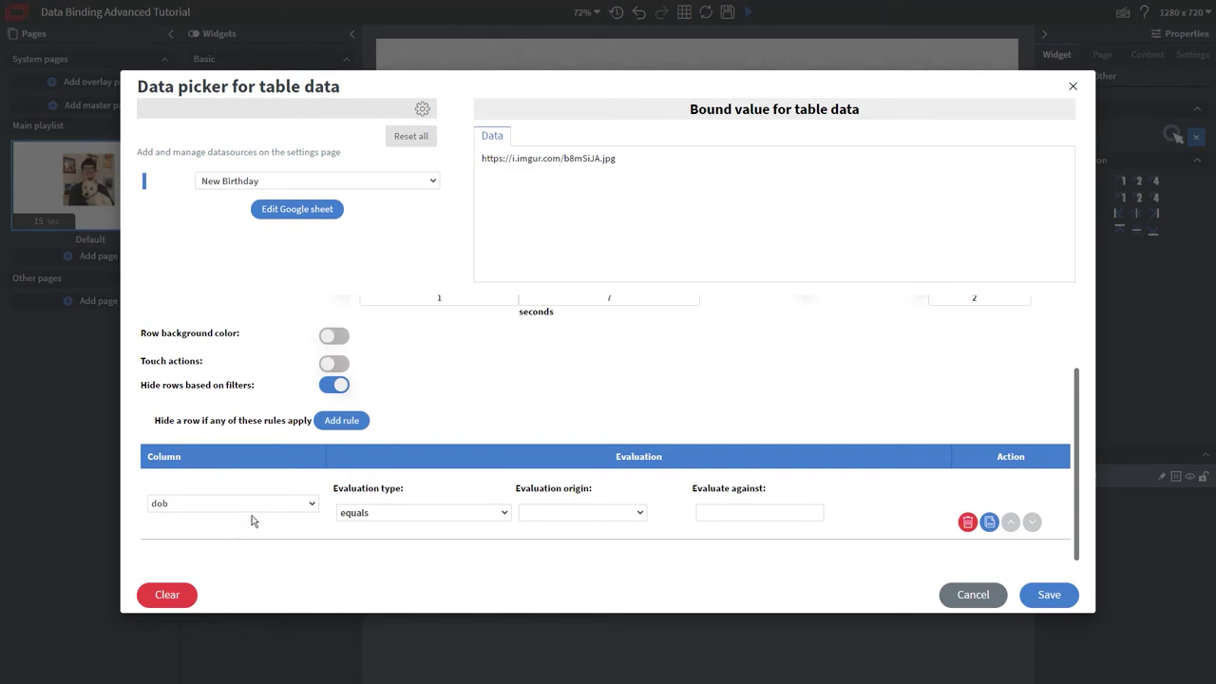
pyautogui.click(340, 514)
pyautogui.scroll(-5, 406, 463)
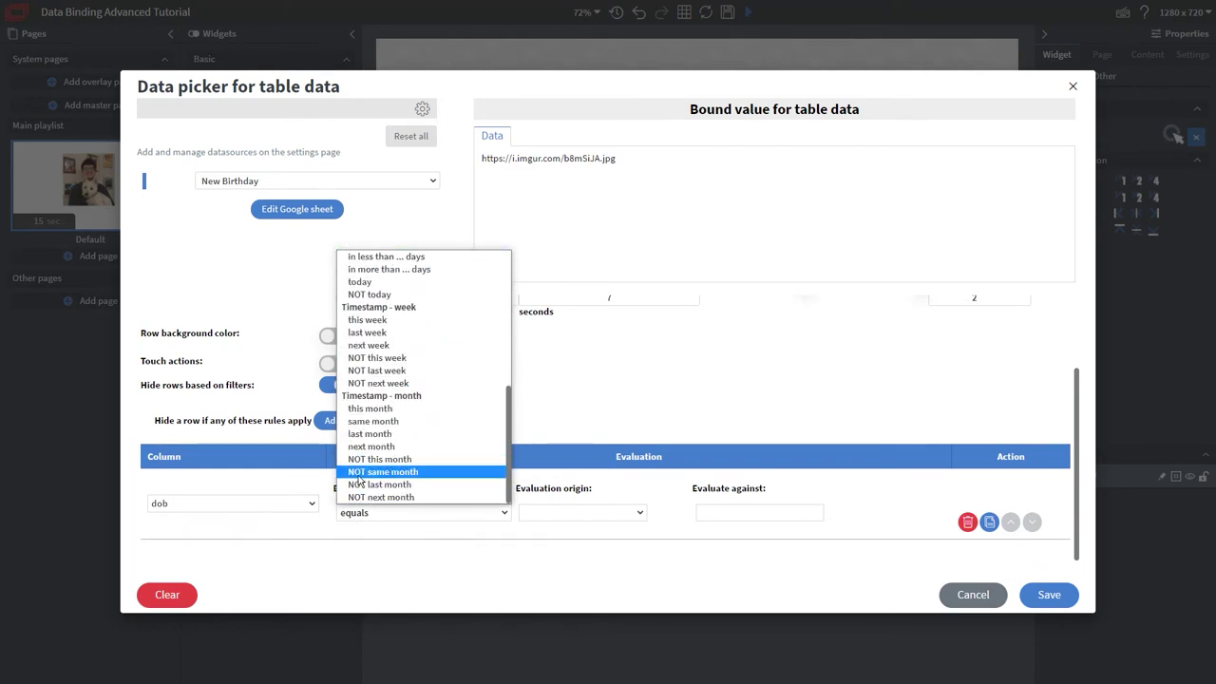
pyautogui.click(402, 472)
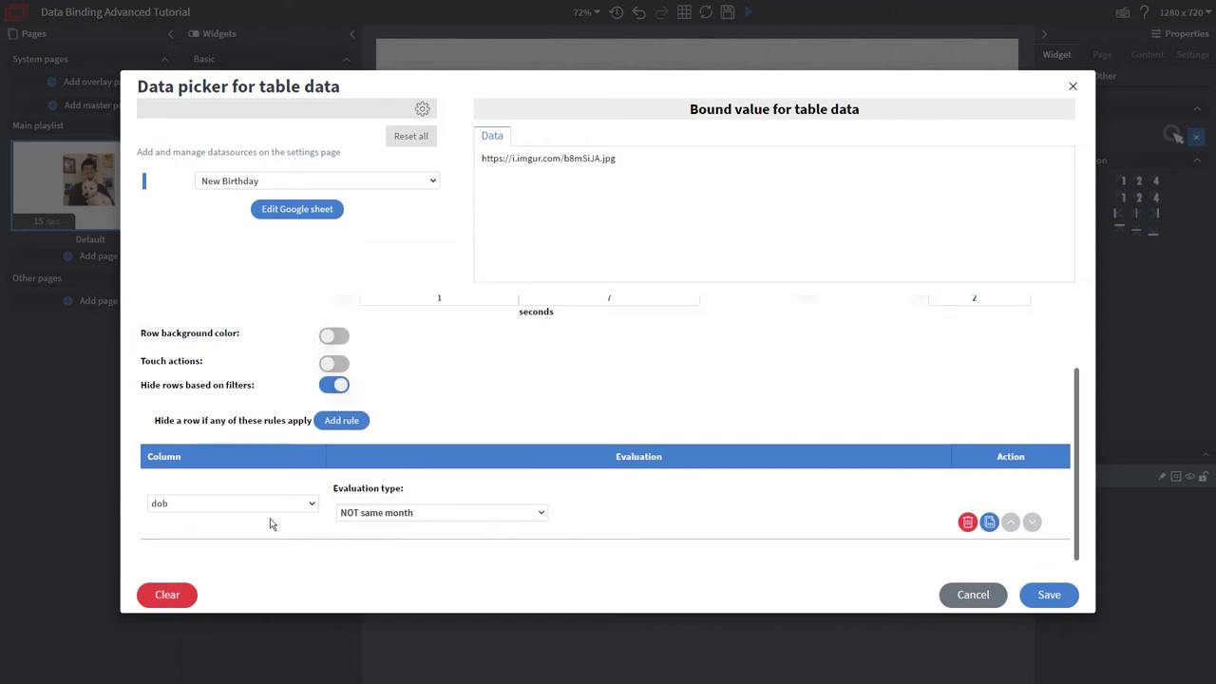
pyautogui.click(1034, 599)
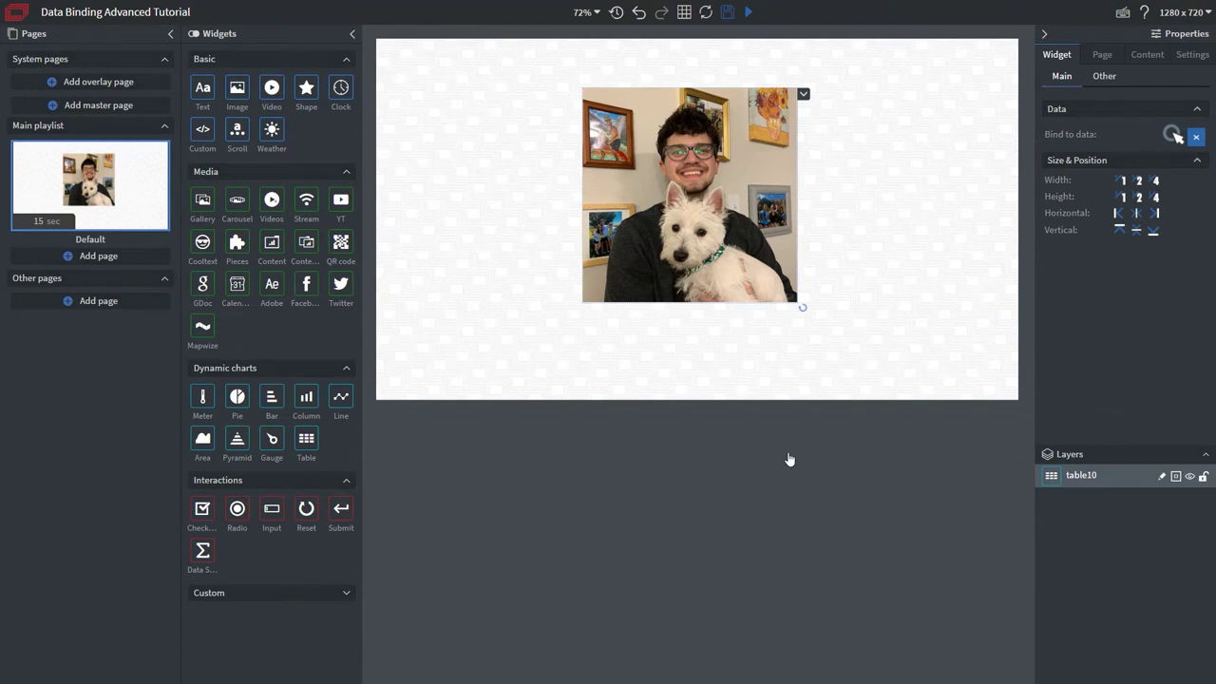
# Shrink the photo, centre it horizontally and move it slightly lower on the page
pyautogui.click(891, 251)
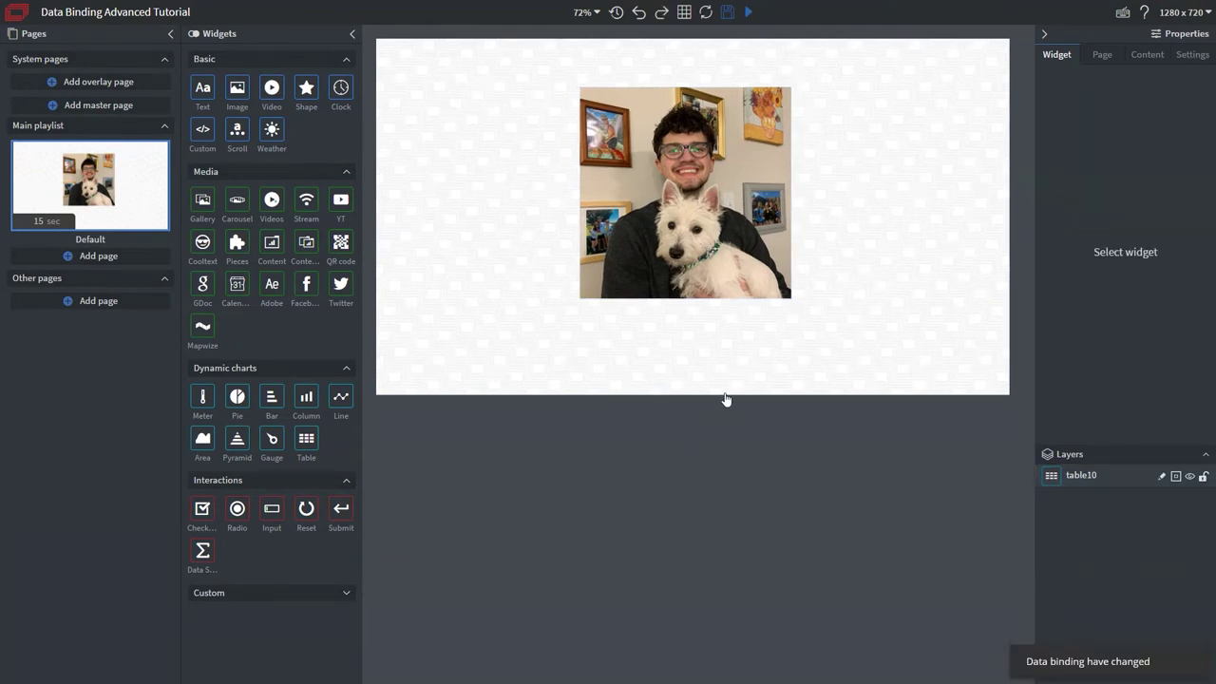
pyautogui.click(725, 290)
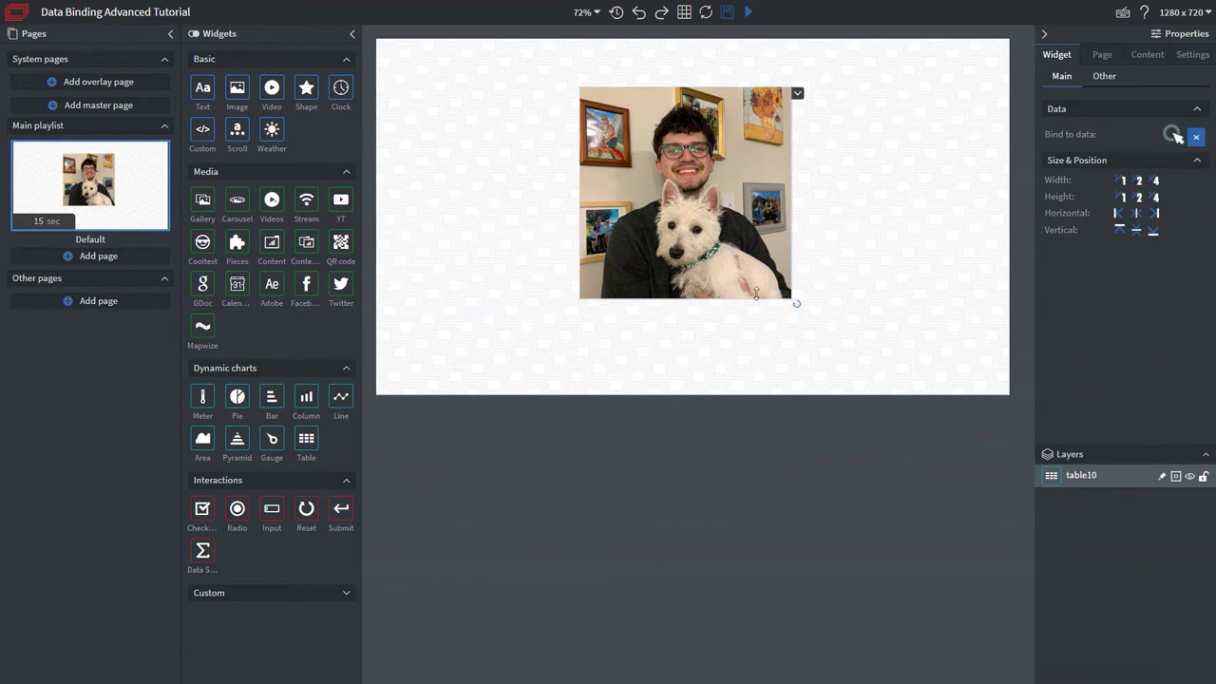
pyautogui.moveTo(788, 292); pyautogui.dragTo(744, 251)
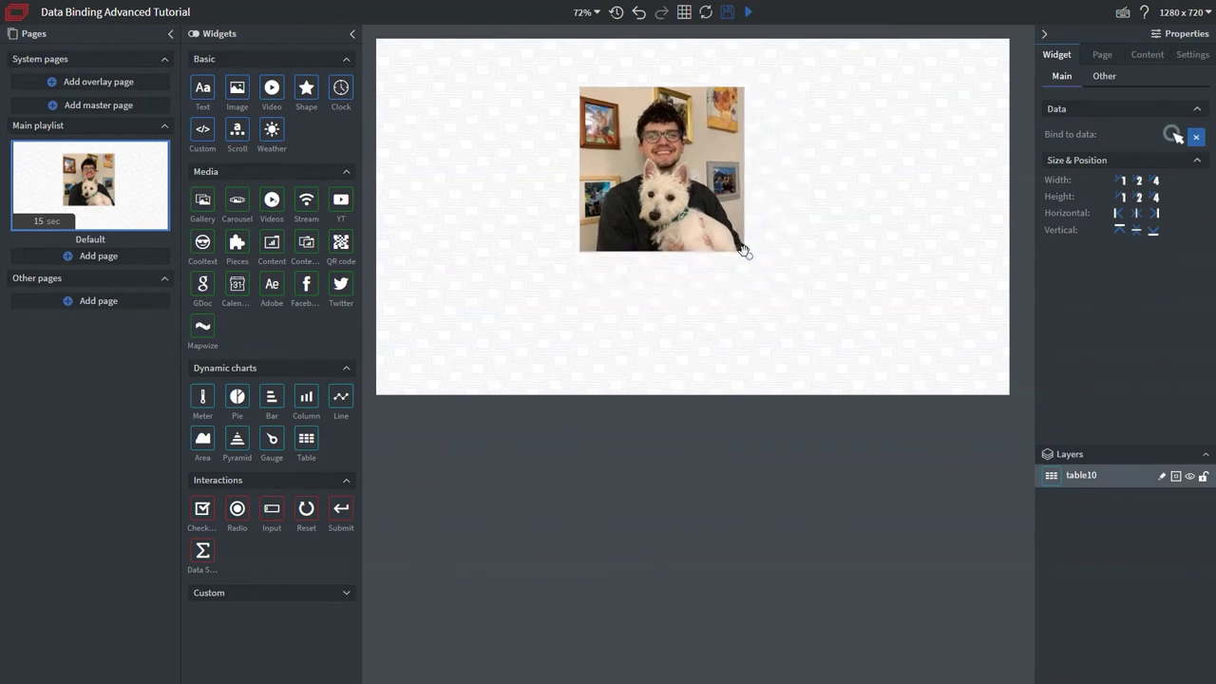
pyautogui.click(1137, 213)
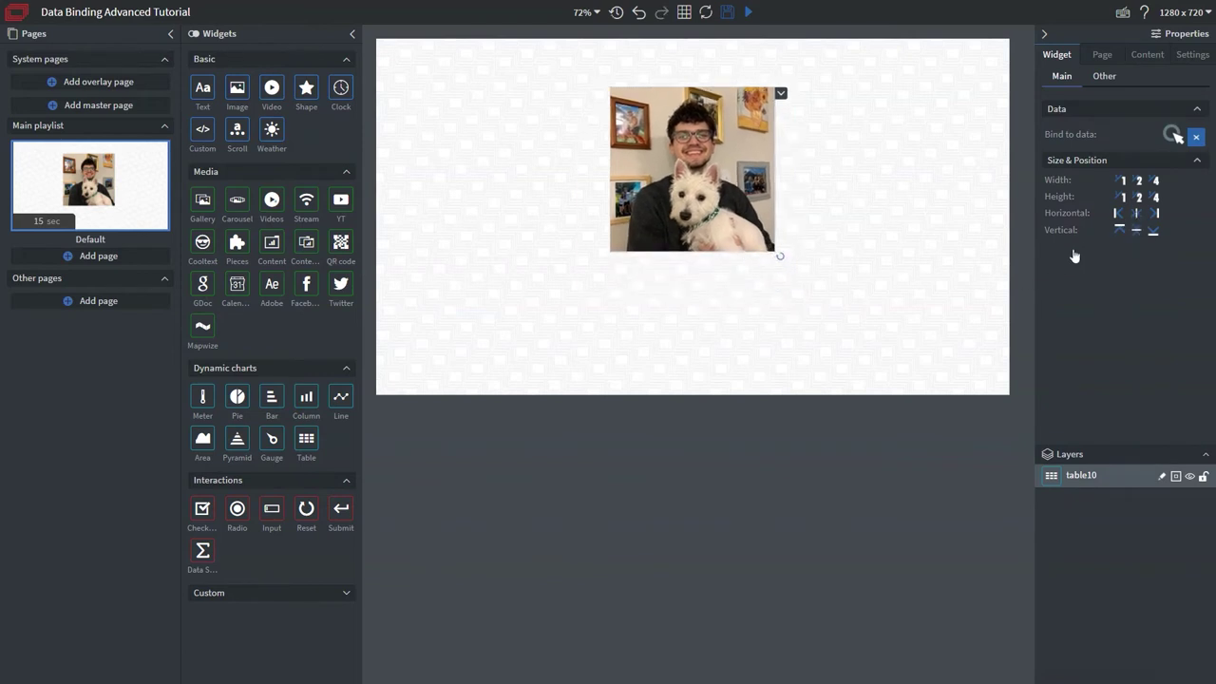
pyautogui.click(840, 289)
pyautogui.moveTo(708, 222); pyautogui.dragTo(706, 253)
pyautogui.click(864, 270)
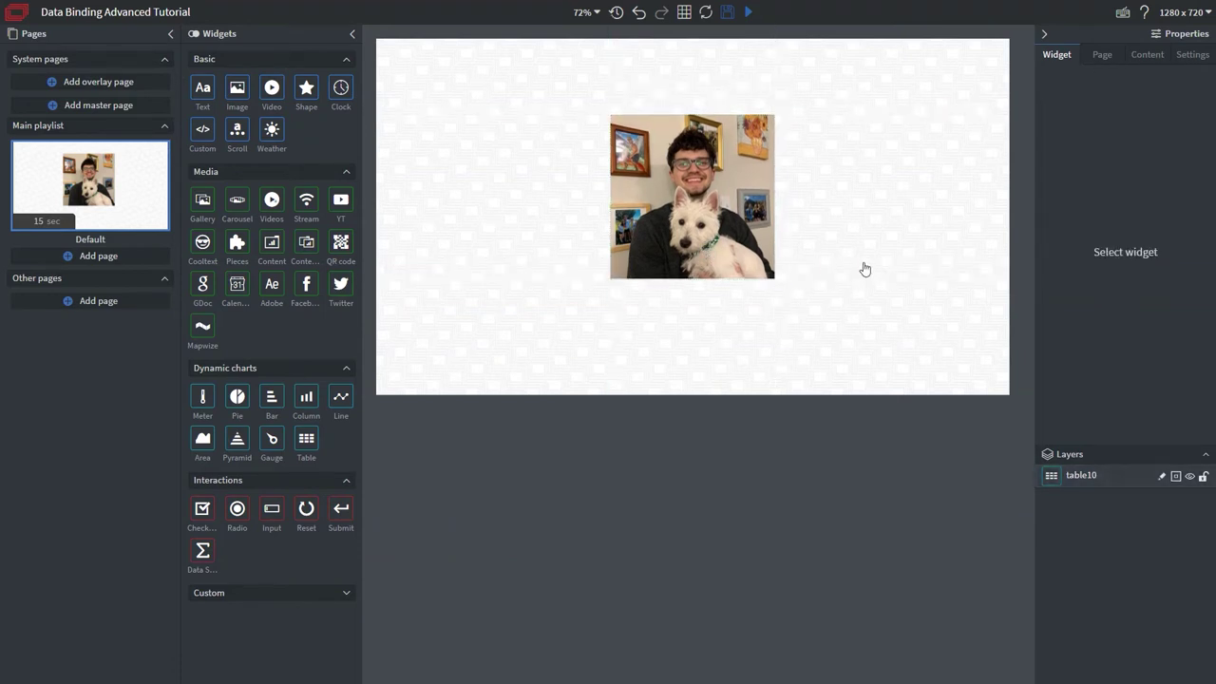
pyautogui.click(753, 254)
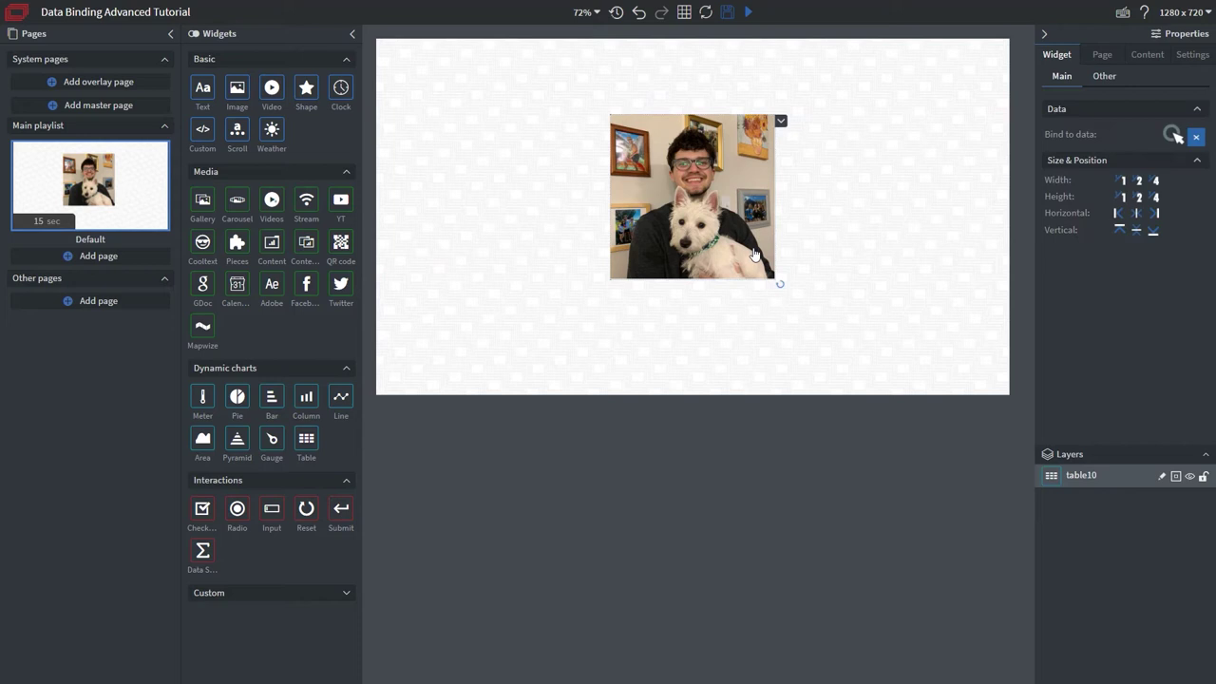
# Duplicate the photo widget, place the copy below the original and centre it
pyautogui.hotkey('ctrl', 'd')
pyautogui.moveTo(753, 253); pyautogui.dragTo(747, 364)
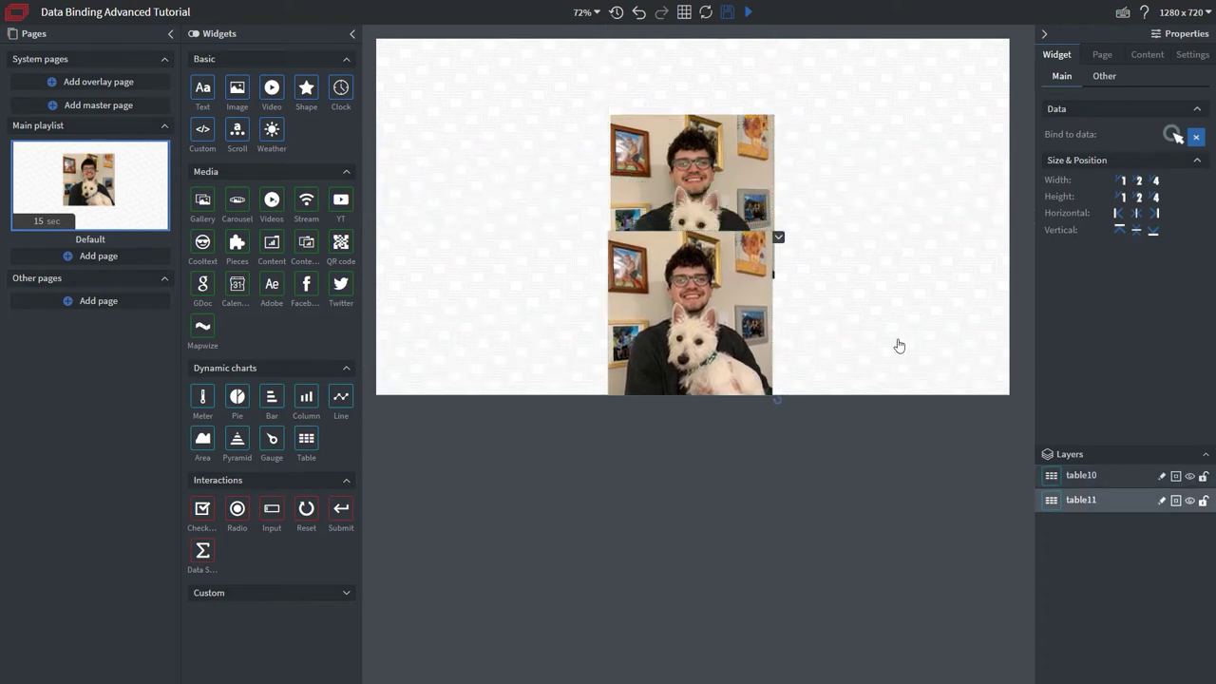
pyautogui.click(1137, 215)
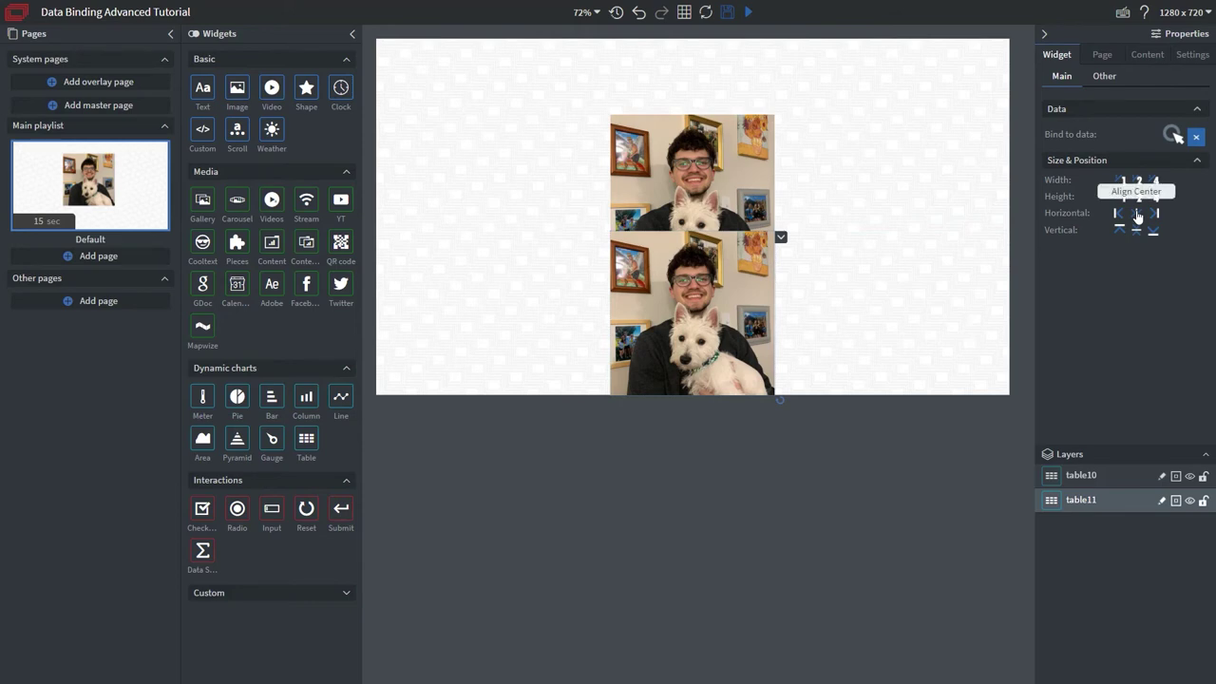
# Bind the copy to show only the fullname column, with its header label cleared
pyautogui.click(1172, 136)
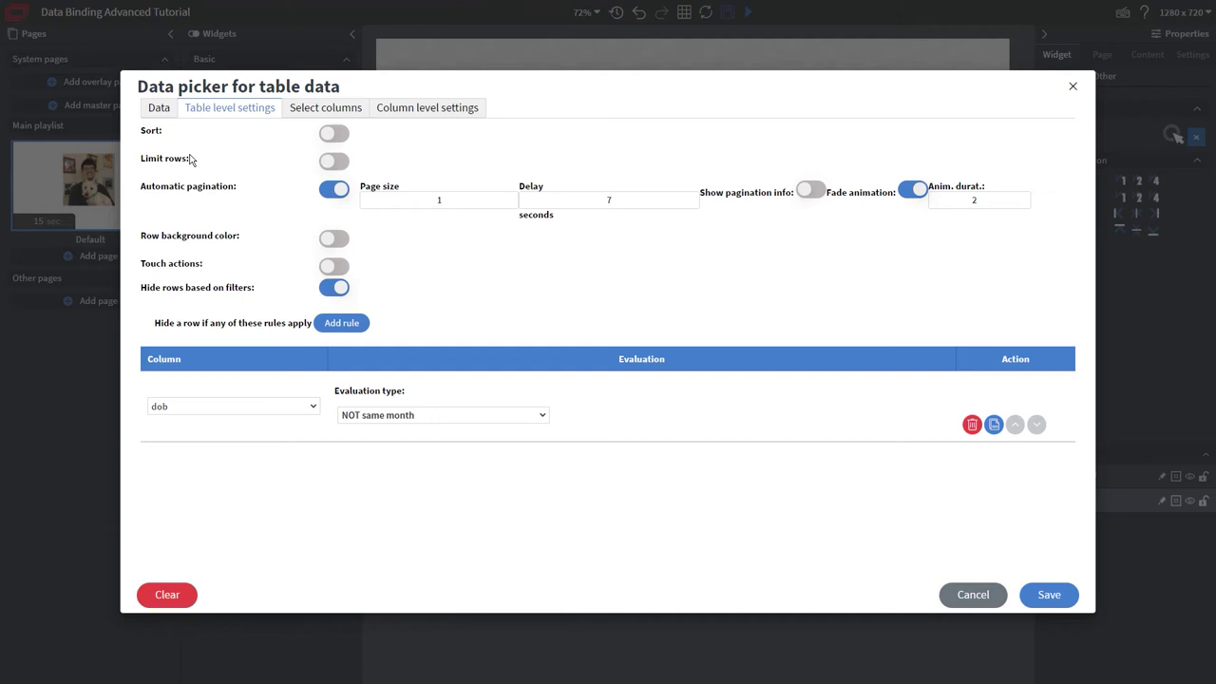
pyautogui.click(164, 113)
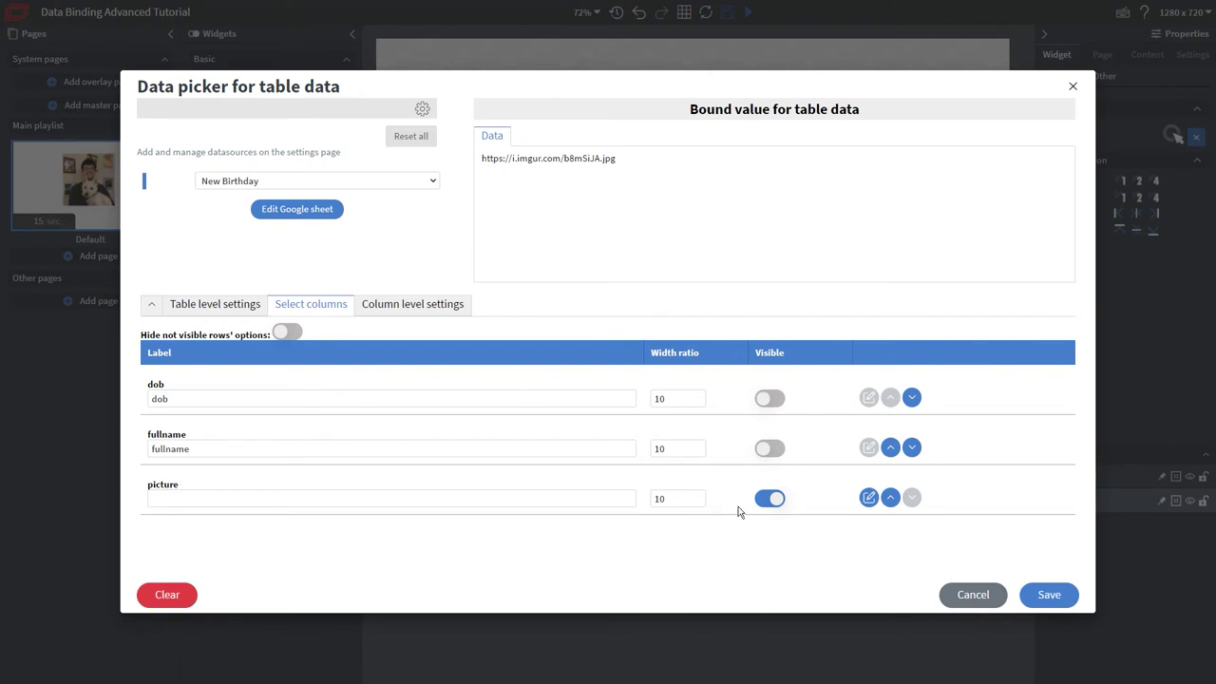
pyautogui.click(769, 498)
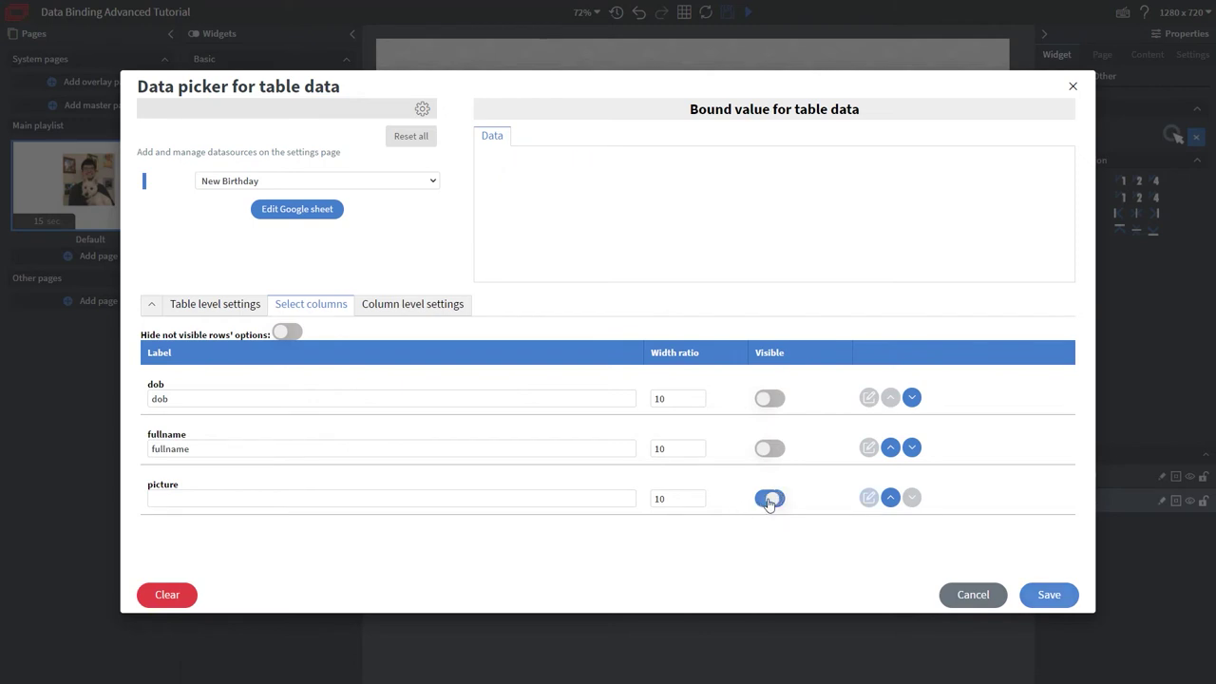
pyautogui.click(769, 447)
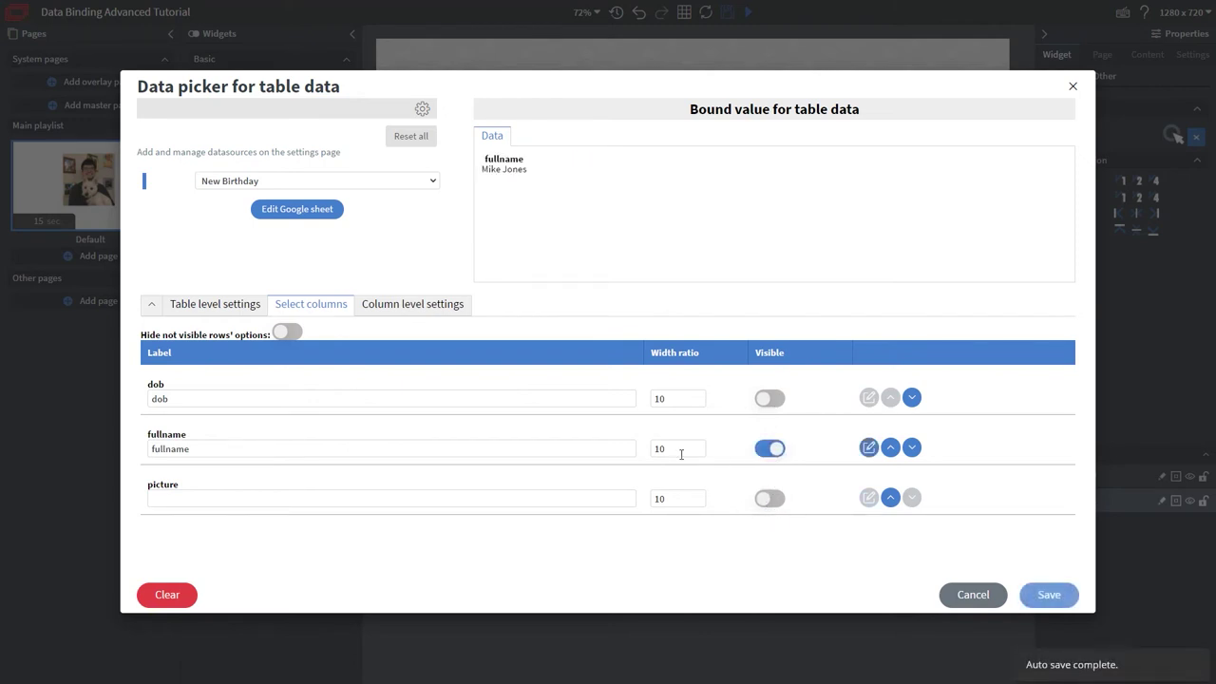
pyautogui.moveTo(414, 446); pyautogui.dragTo(137, 460)
pyautogui.press('BackSpace')
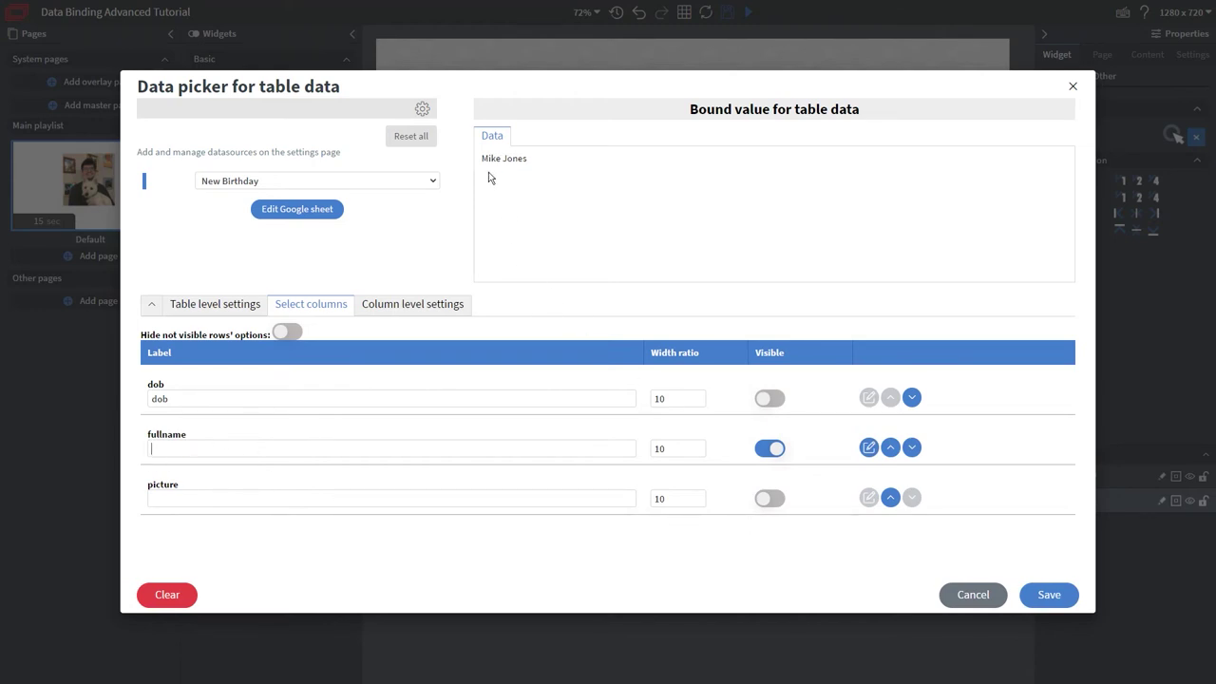
pyautogui.click(1045, 595)
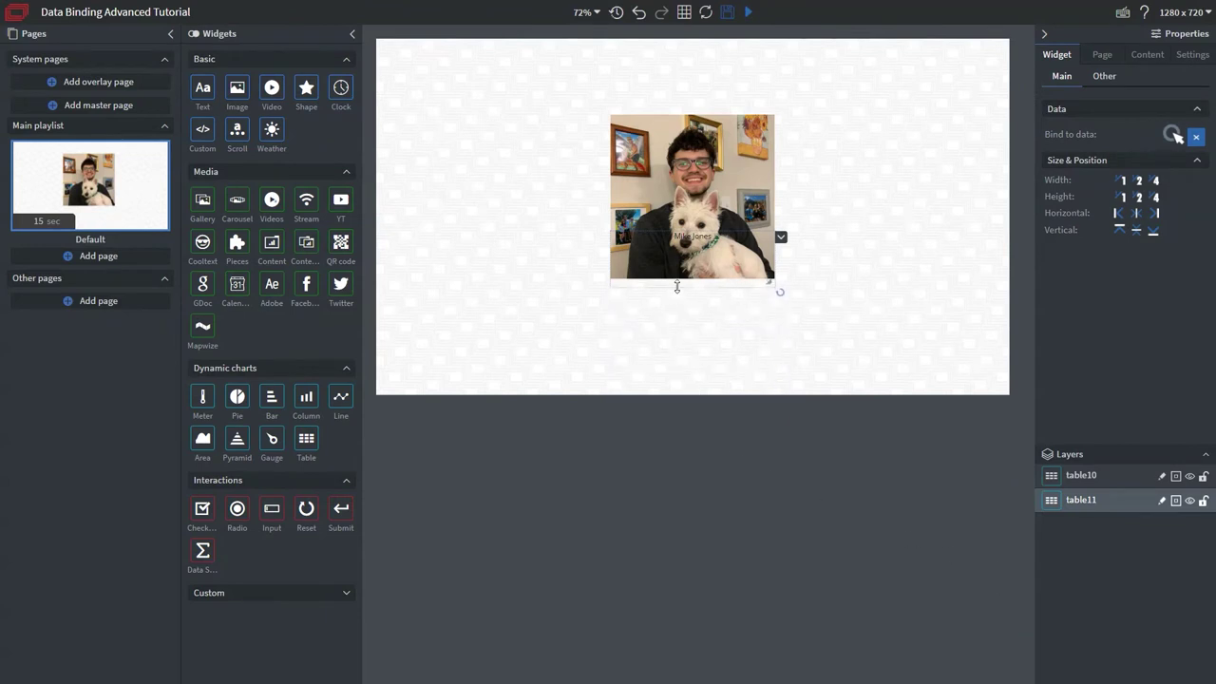
# Centre the name widget below the photo and place a duplicate beneath it
pyautogui.moveTo(762, 252); pyautogui.dragTo(818, 308)
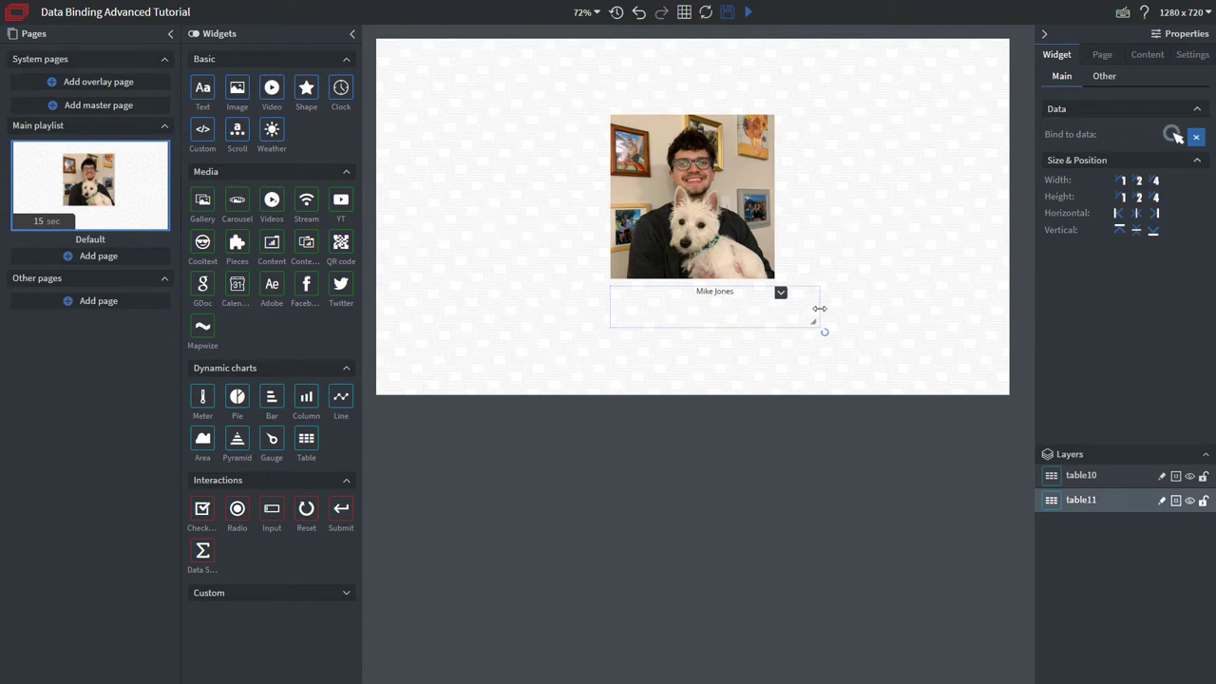
pyautogui.click(1136, 213)
pyautogui.hotkey('ctrl', 'd')
pyautogui.moveTo(714, 301); pyautogui.dragTo(706, 339)
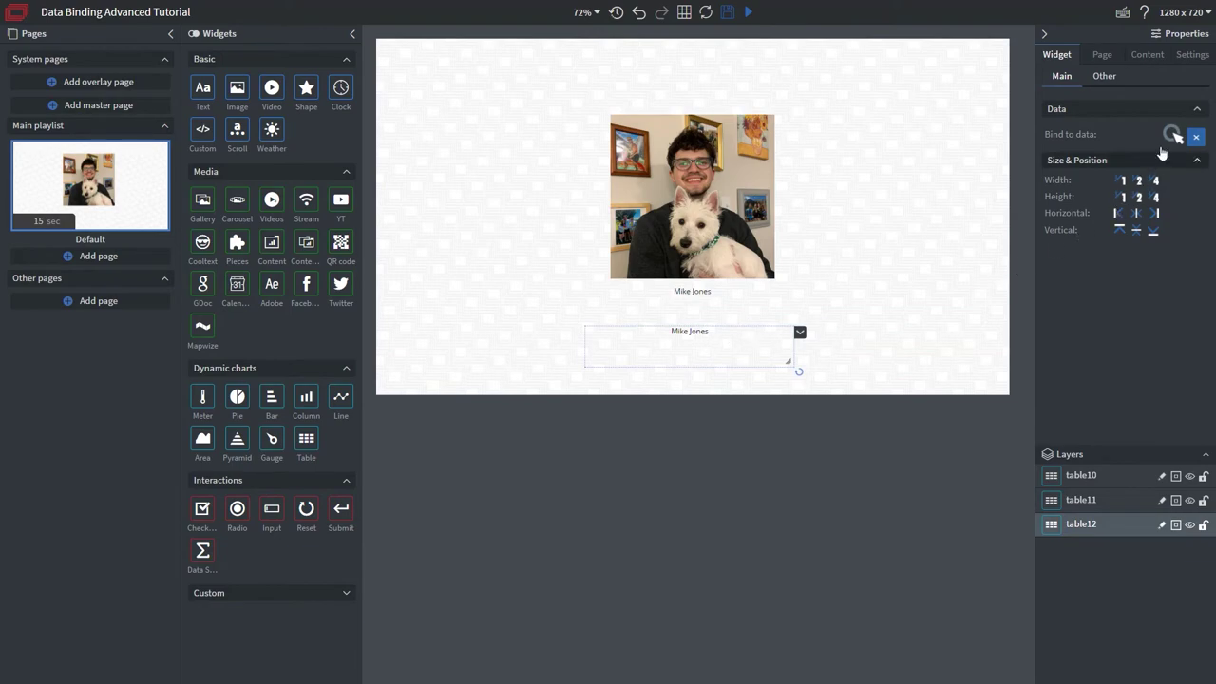
# Make the duplicate show only the unlabelled dob column (3/2/1995), centred horizontally
pyautogui.click(1170, 138)
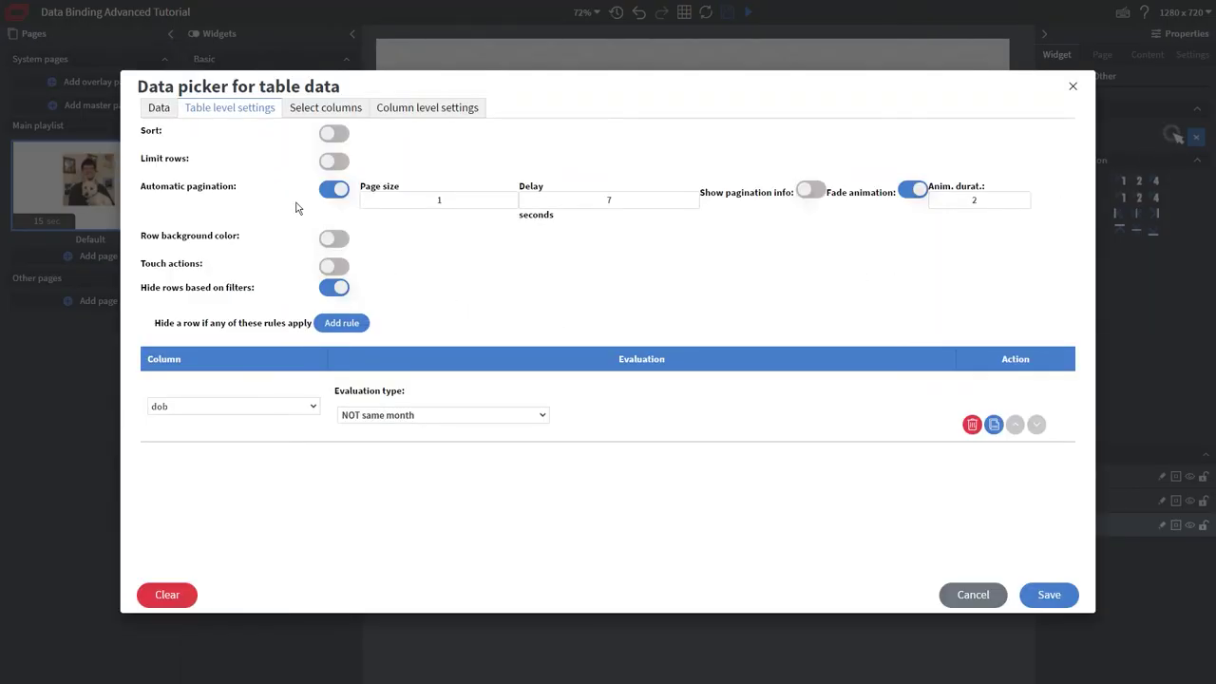
pyautogui.click(341, 110)
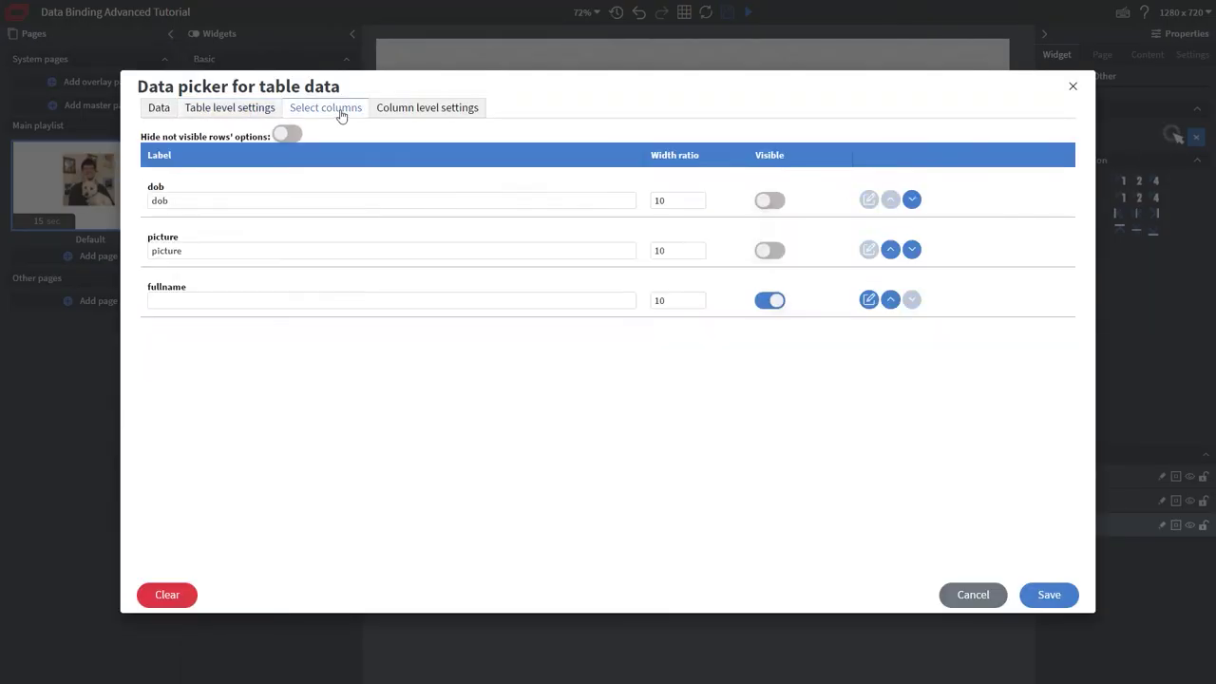
pyautogui.click(767, 302)
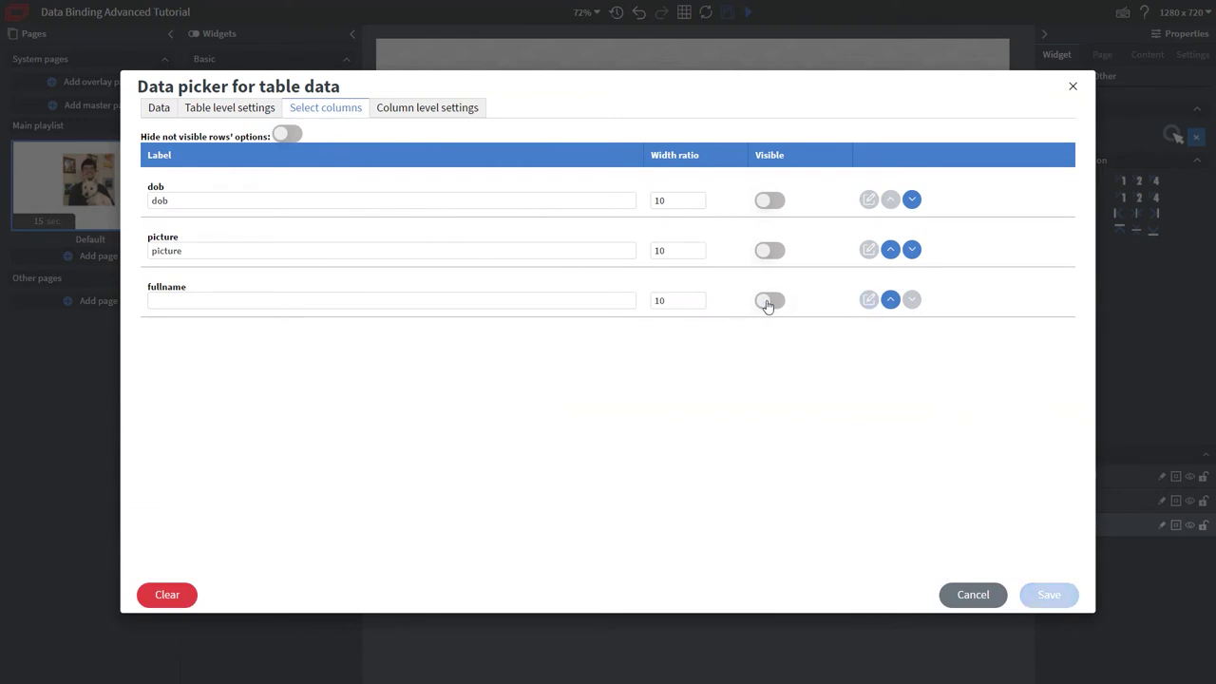
pyautogui.click(771, 203)
pyautogui.moveTo(536, 200); pyautogui.dragTo(136, 203)
pyautogui.press('BackSpace')
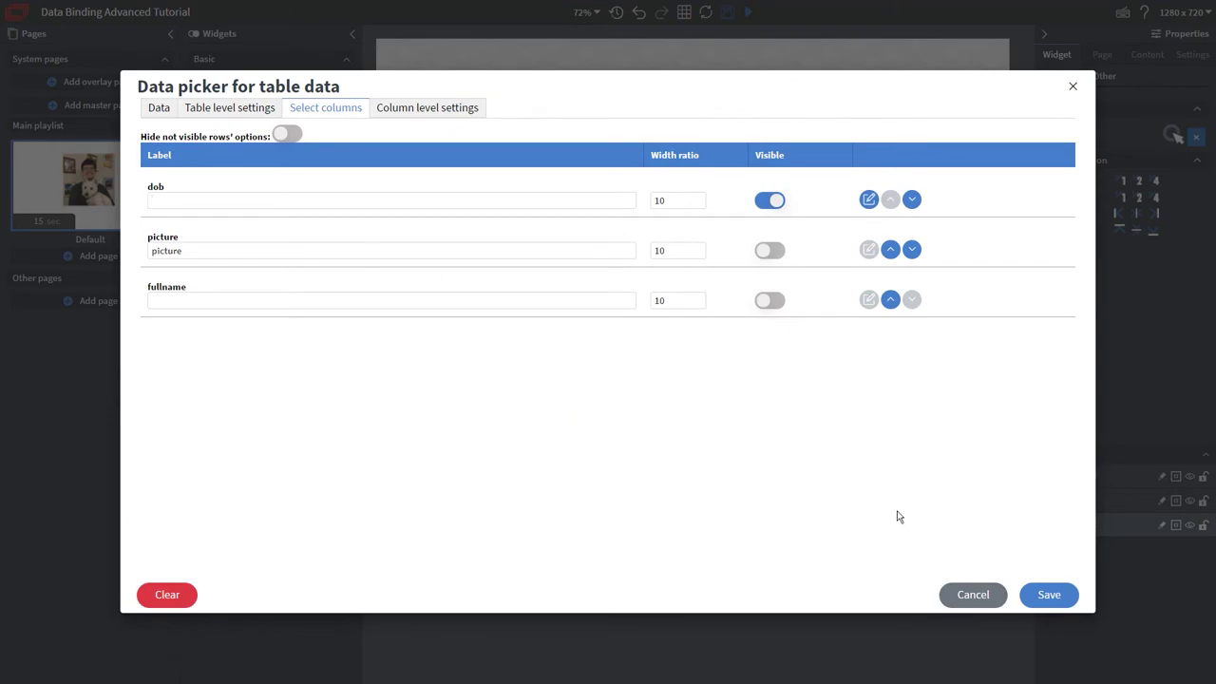
pyautogui.click(1036, 598)
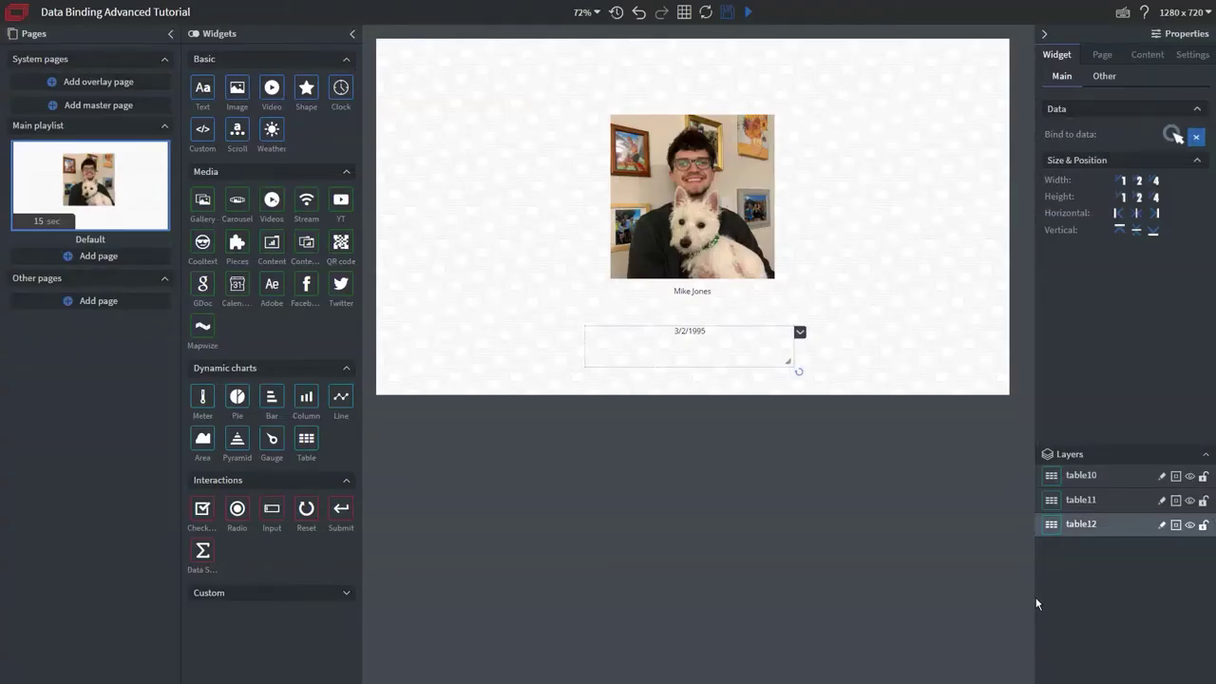
pyautogui.click(1136, 215)
# Open the date widget's column level settings and choose the gsx:dob column
pyautogui.click(809, 370)
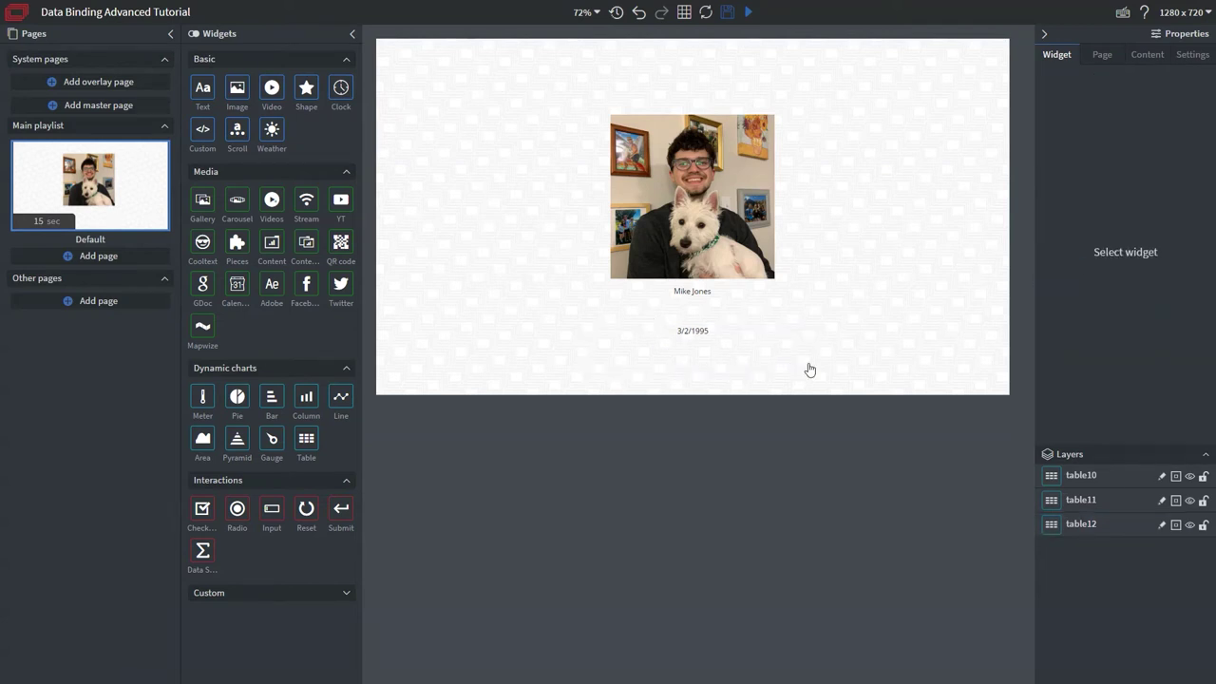
pyautogui.click(693, 338)
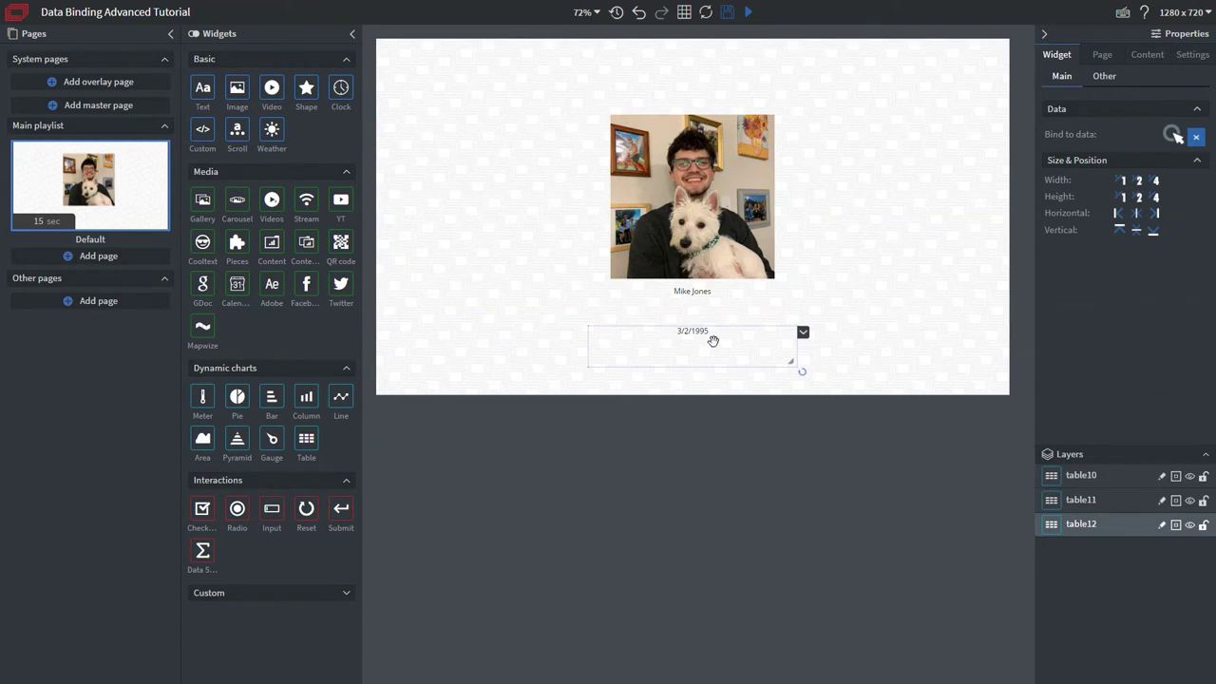
pyautogui.click(1174, 136)
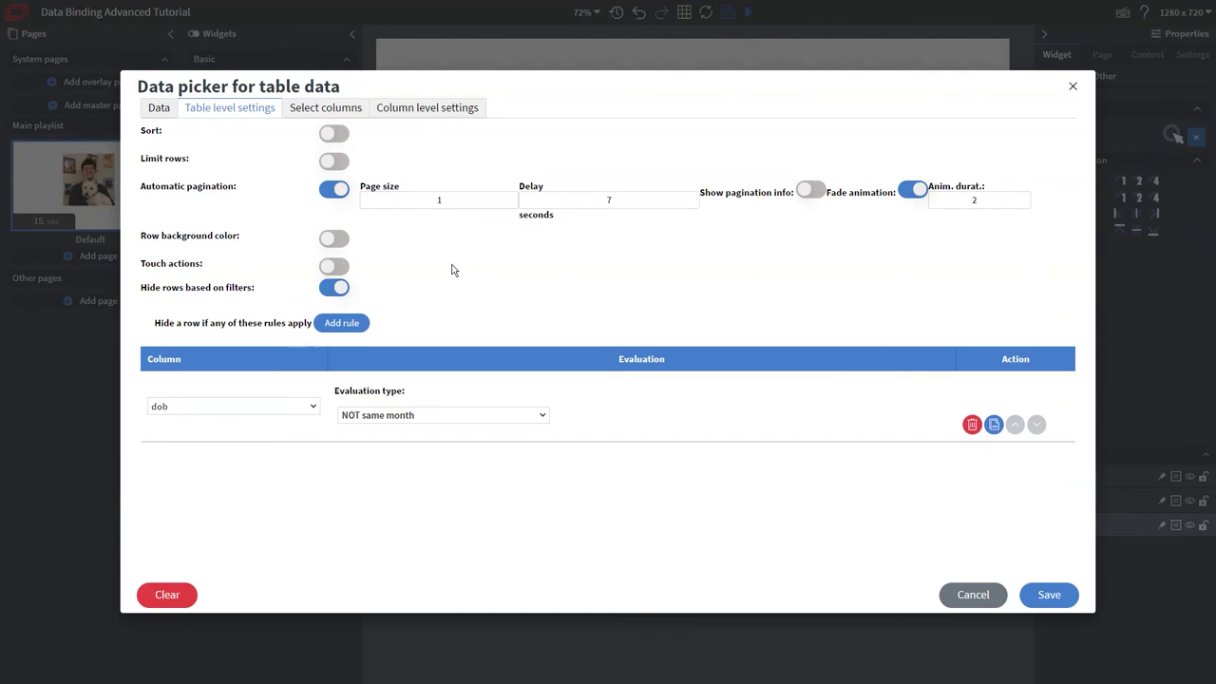
pyautogui.click(162, 110)
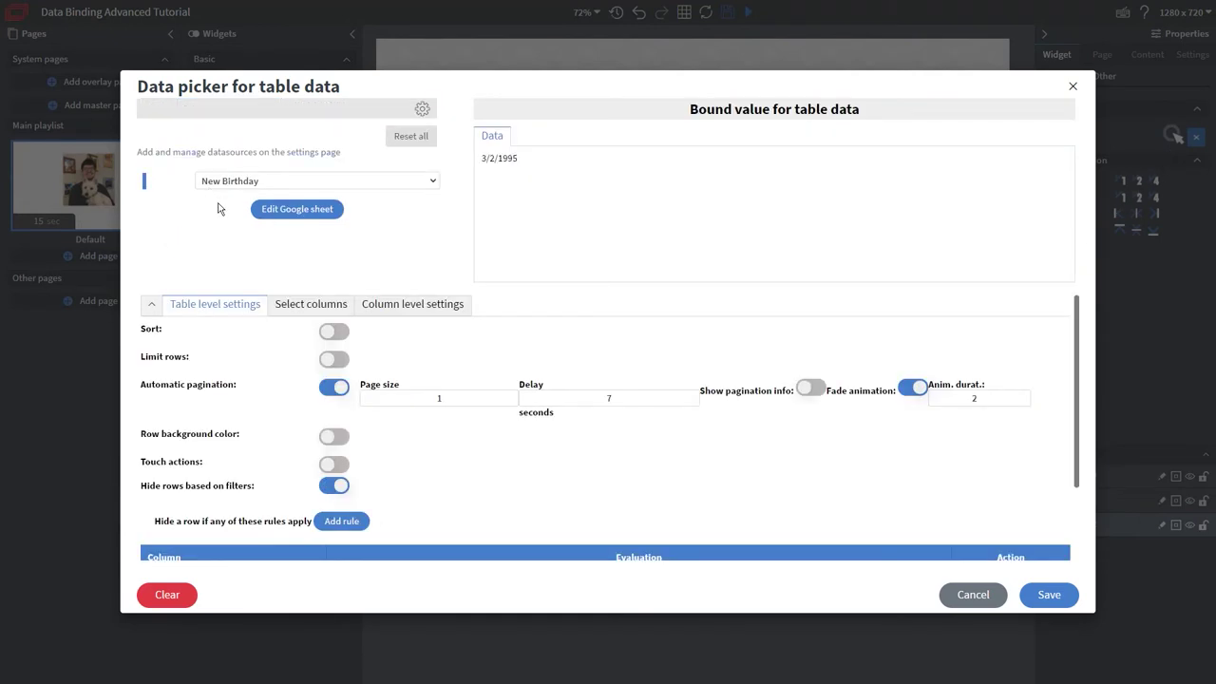
pyautogui.click(365, 308)
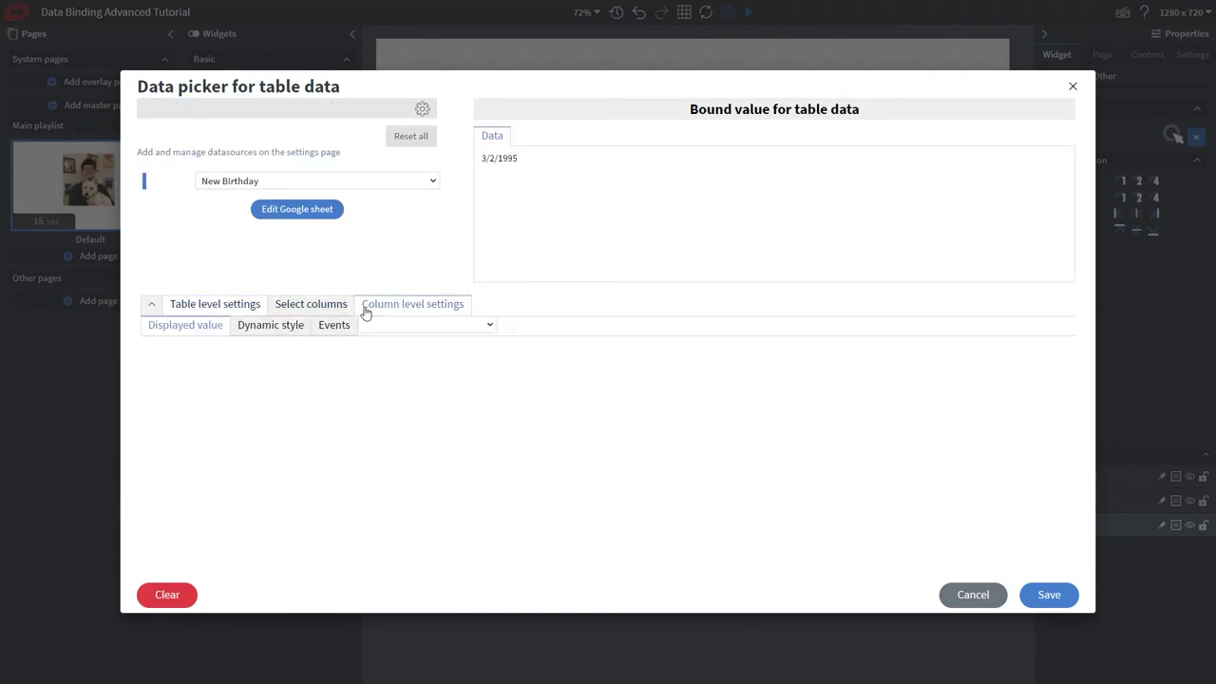
pyautogui.click(378, 329)
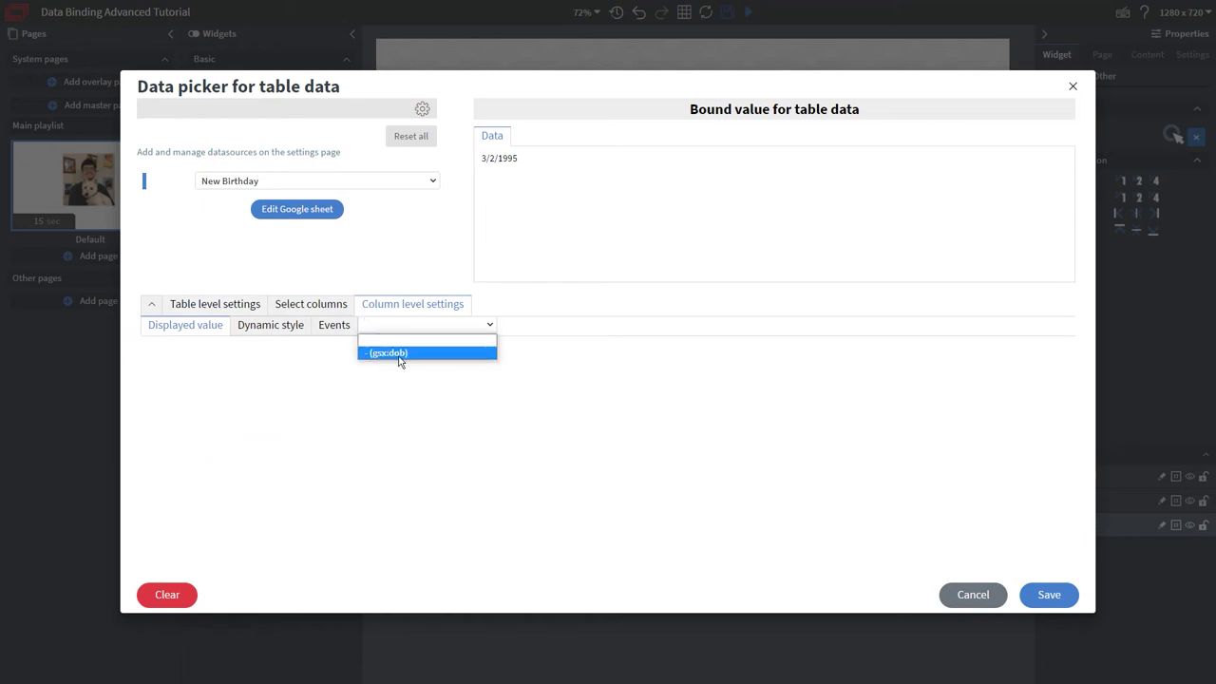
pyautogui.click(397, 354)
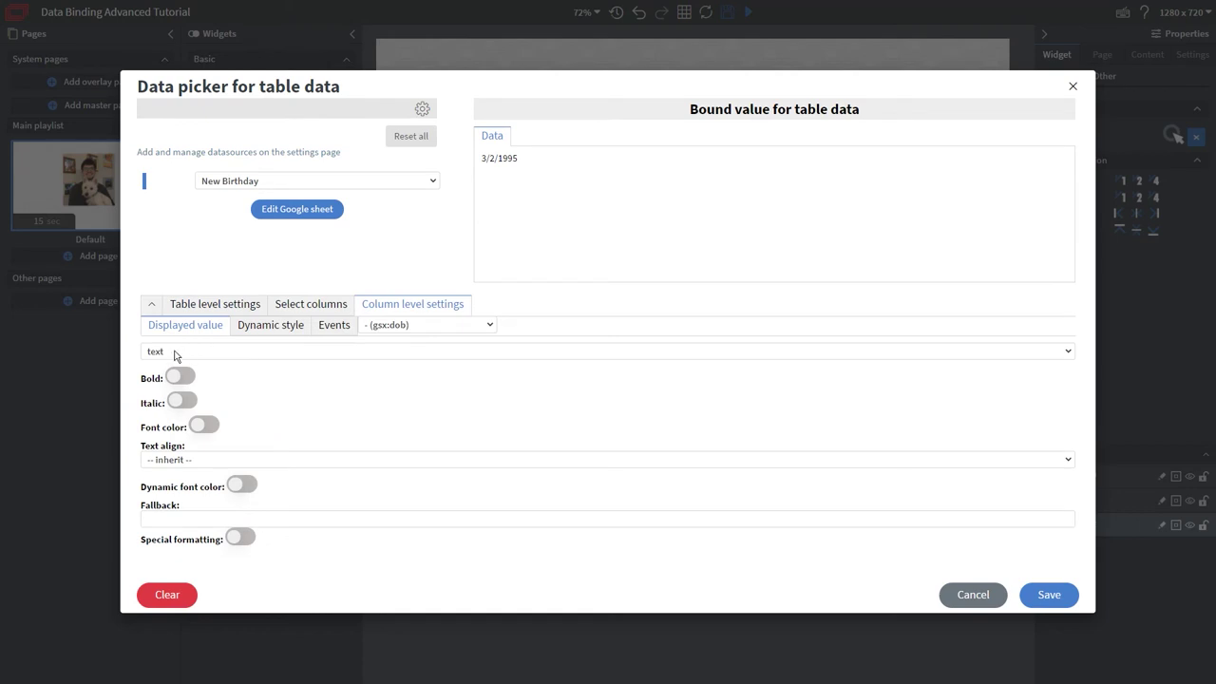
# Enable date-and-time special formatting on dob, with input and output as formatted date and time
pyautogui.click(241, 538)
pyautogui.scroll(-1, 242, 525)
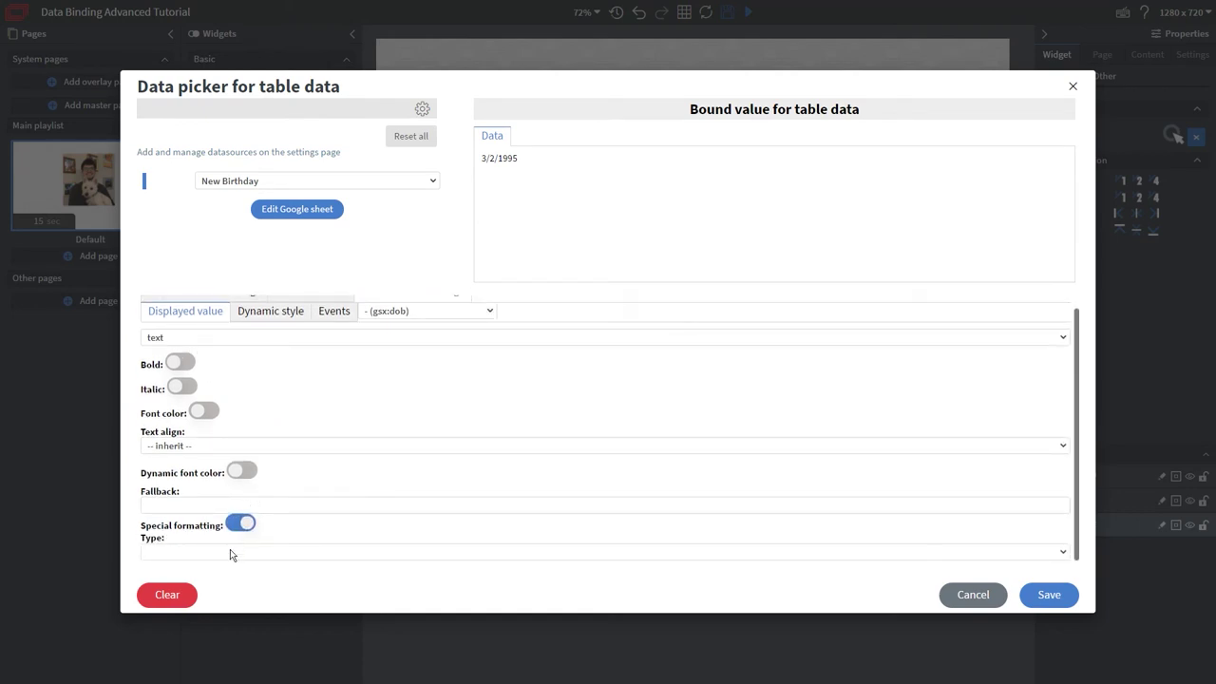
pyautogui.click(231, 551)
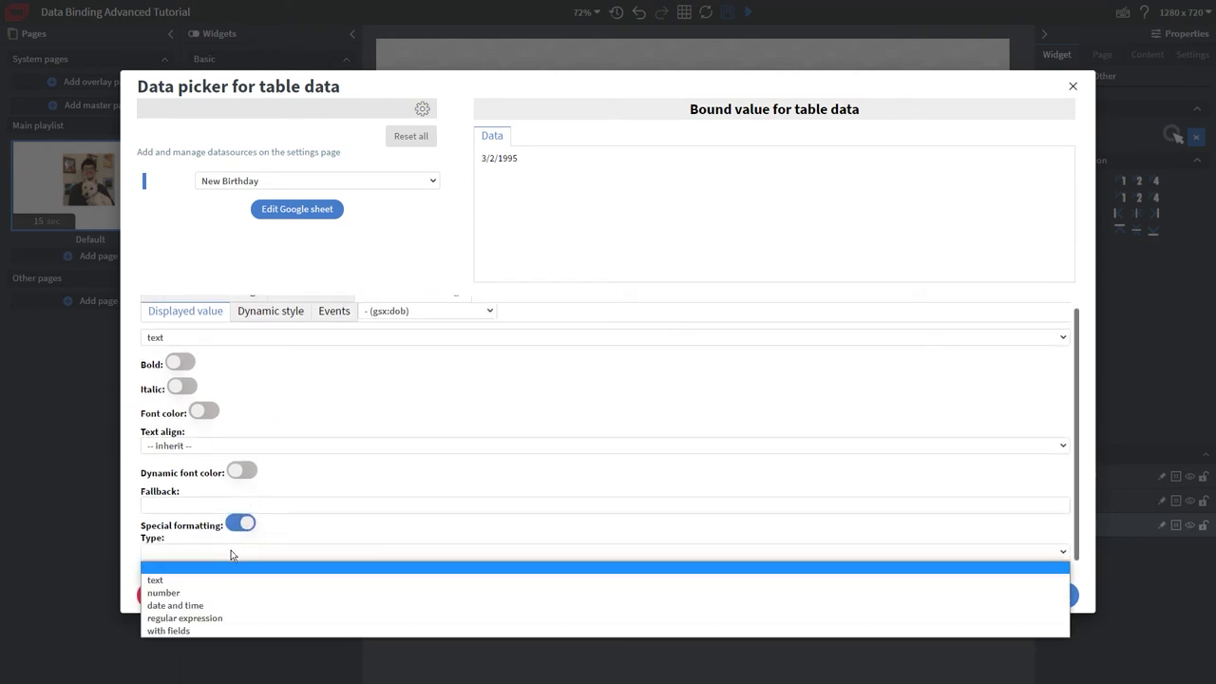
pyautogui.click(196, 606)
pyautogui.scroll(-1, 377, 499)
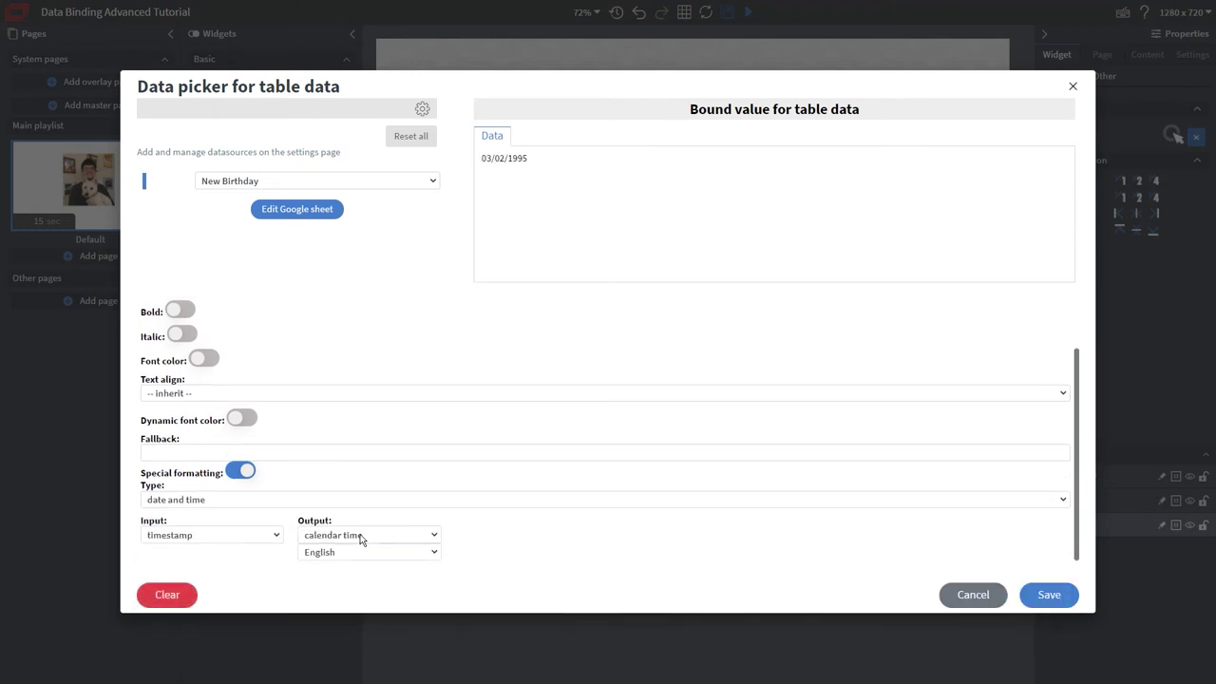
pyautogui.click(266, 547)
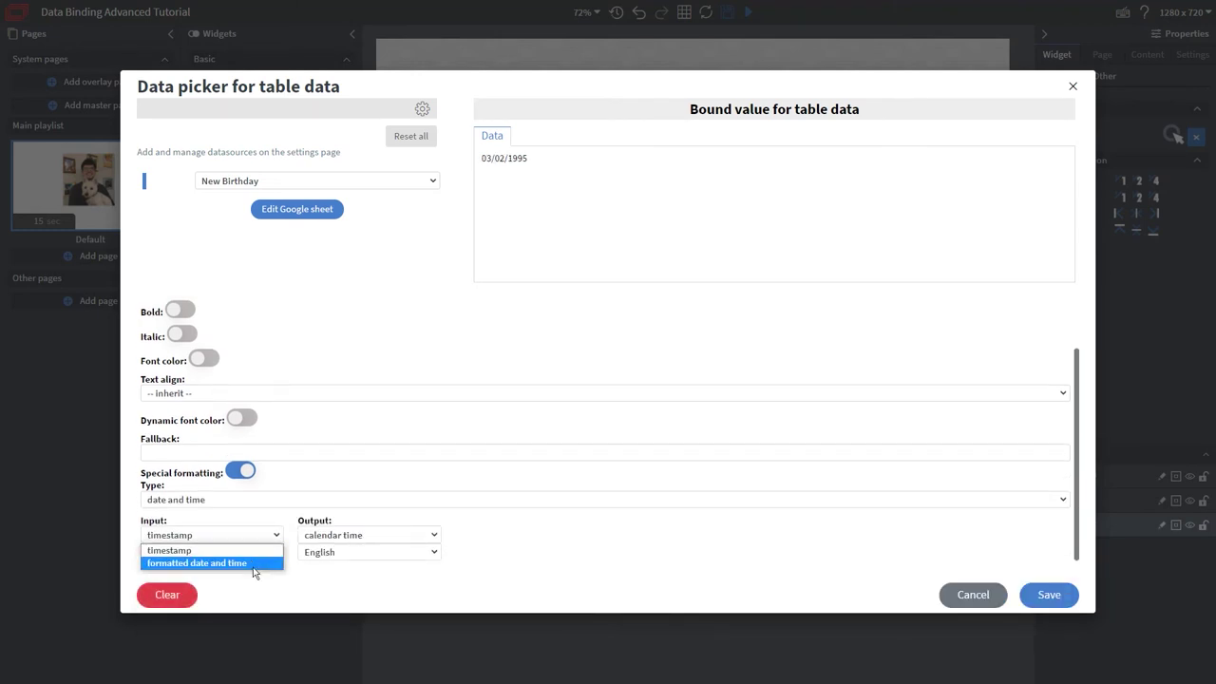
pyautogui.click(253, 570)
pyautogui.click(340, 540)
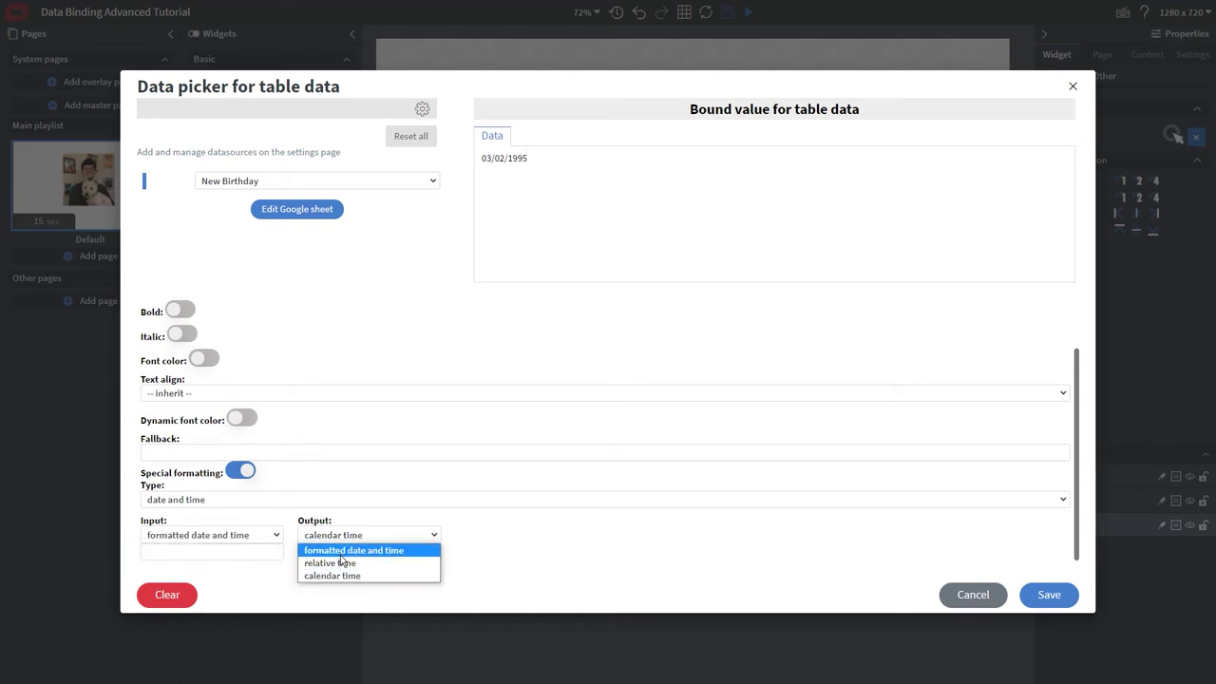
pyautogui.click(340, 555)
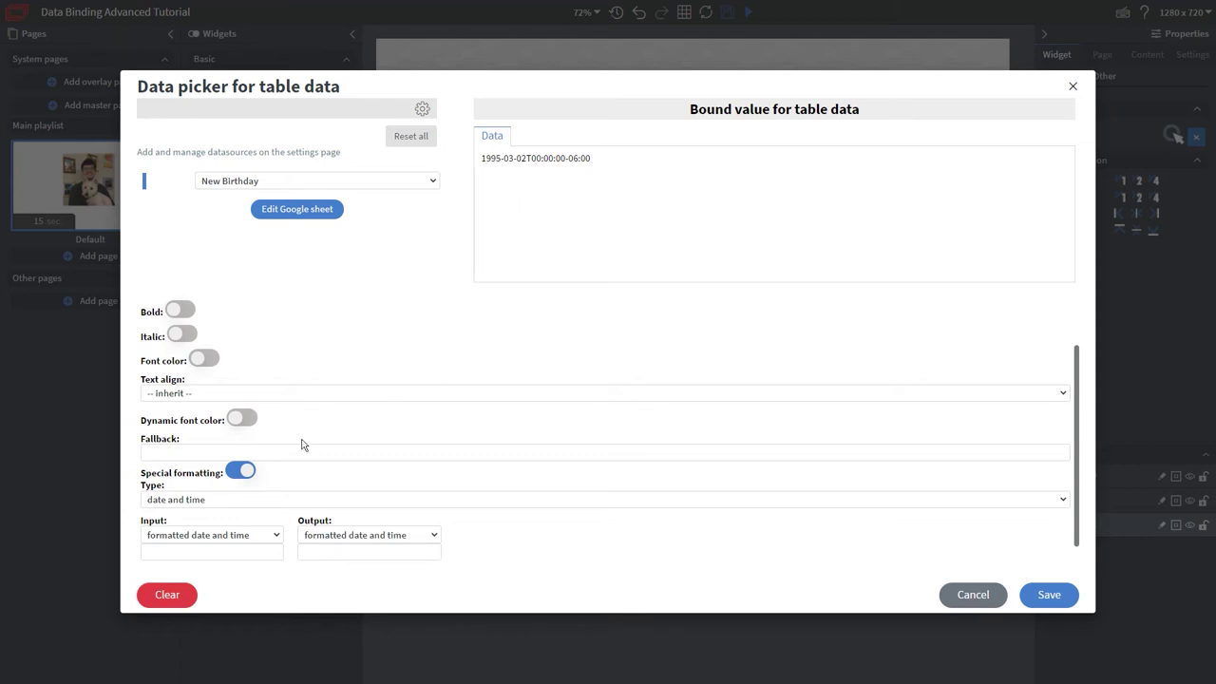
pyautogui.click(239, 470)
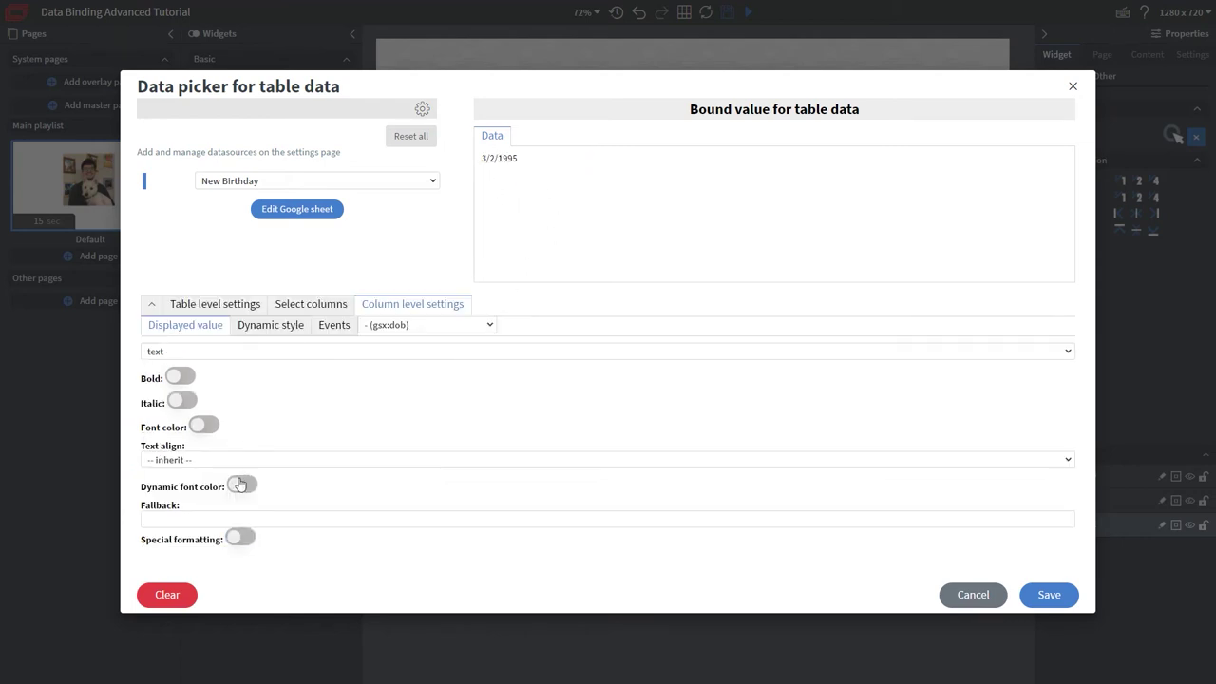
pyautogui.click(239, 539)
pyautogui.scroll(-2, 374, 540)
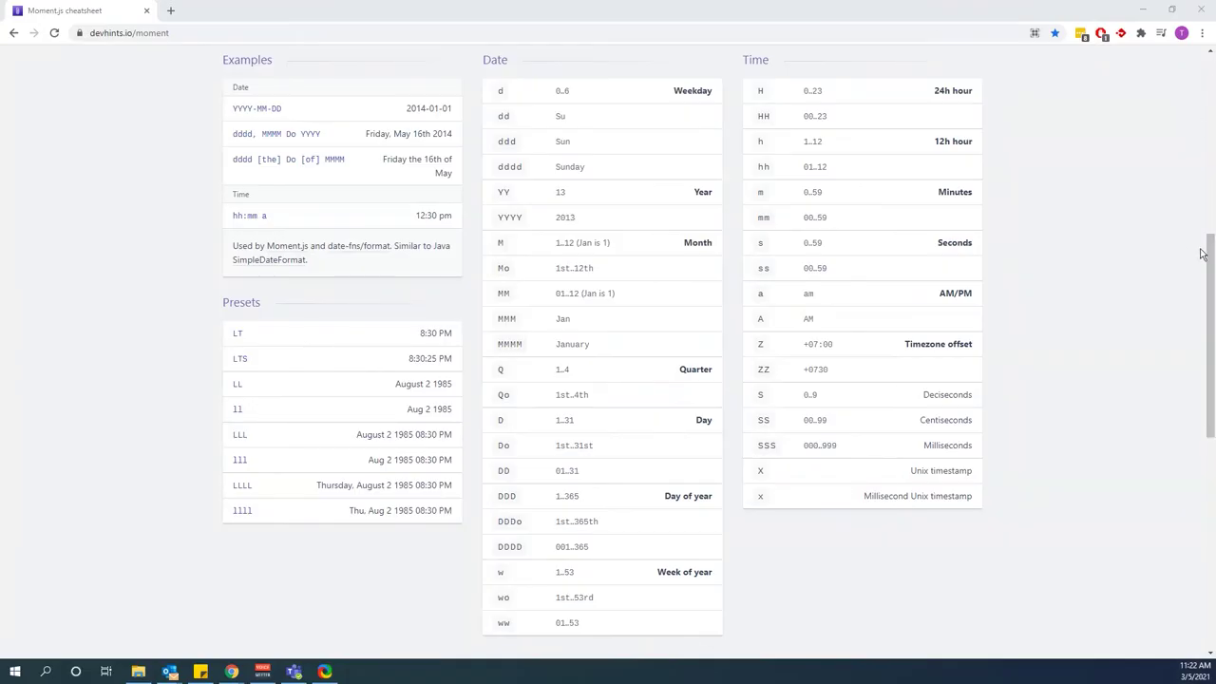
pyautogui.scroll(5, 1208, 245)
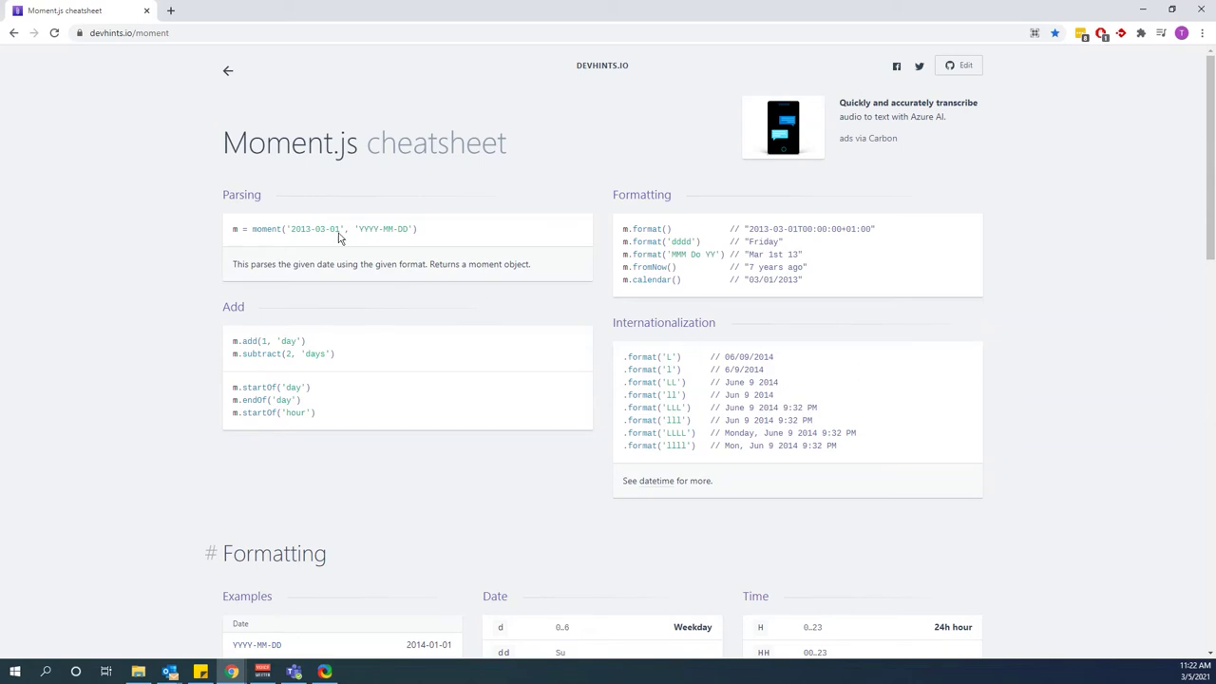
pyautogui.moveTo(163, 32); pyautogui.dragTo(90, 32)
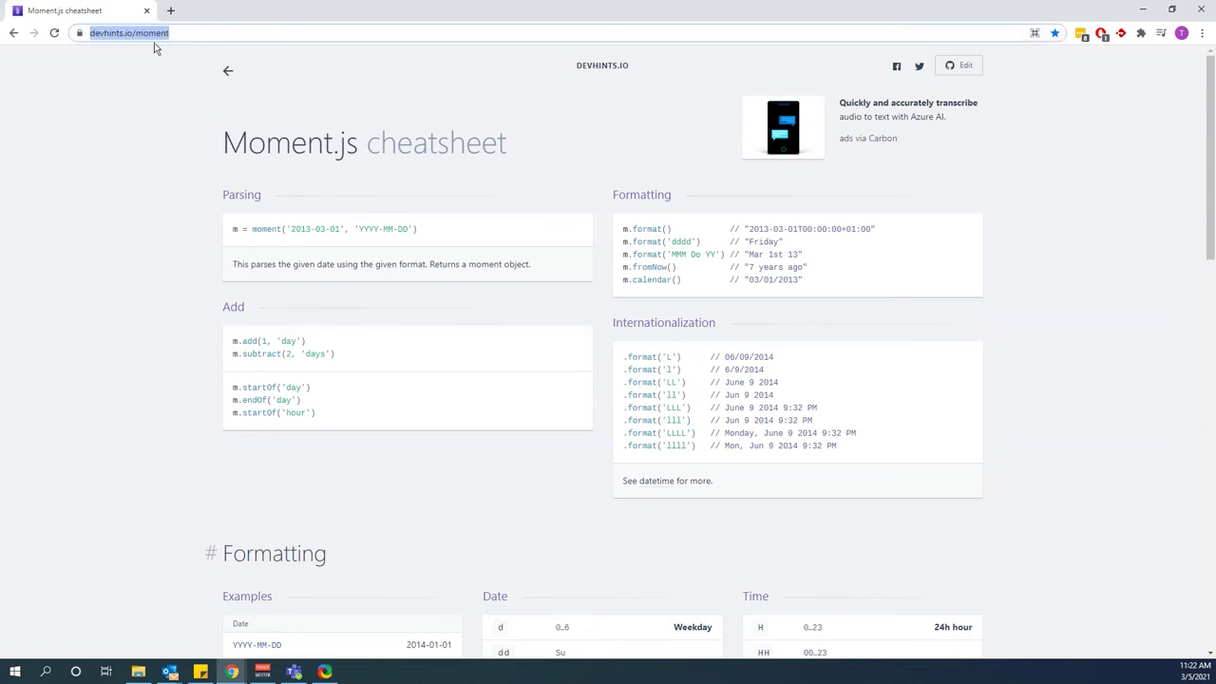
pyautogui.scroll(-5, 424, 324)
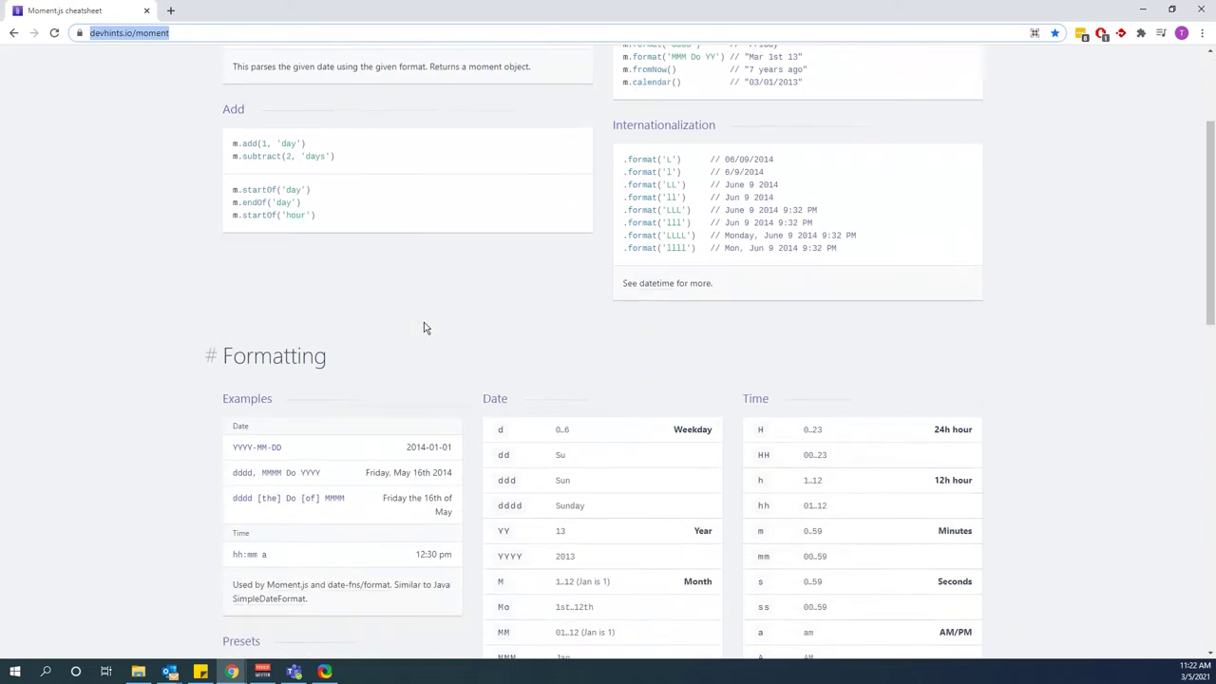
pyautogui.click(429, 270)
pyautogui.scroll(-1, 421, 264)
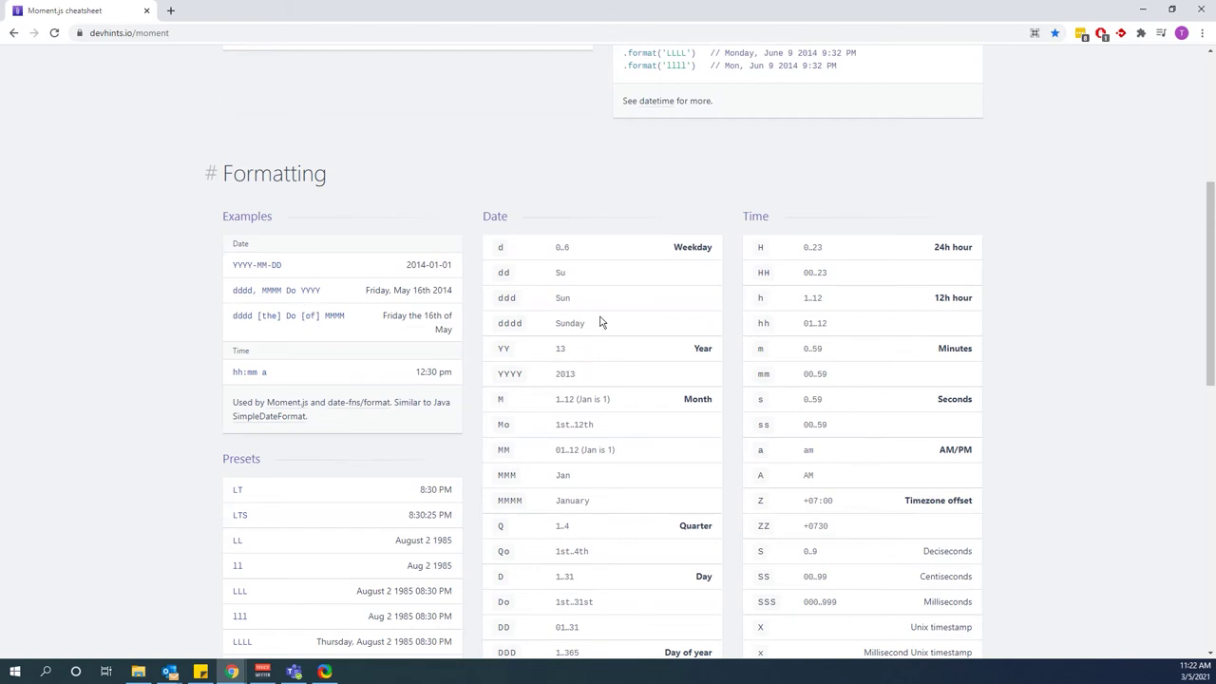
pyautogui.scroll(-2, 599, 323)
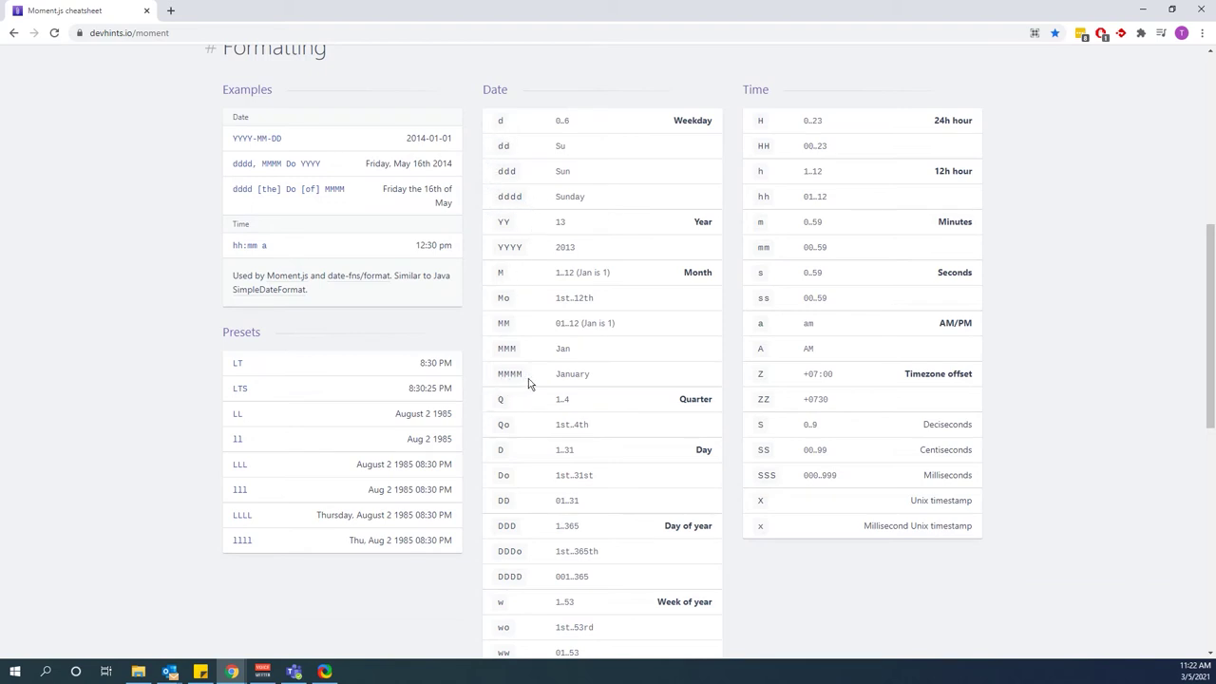
pyautogui.scroll(-1, 528, 378)
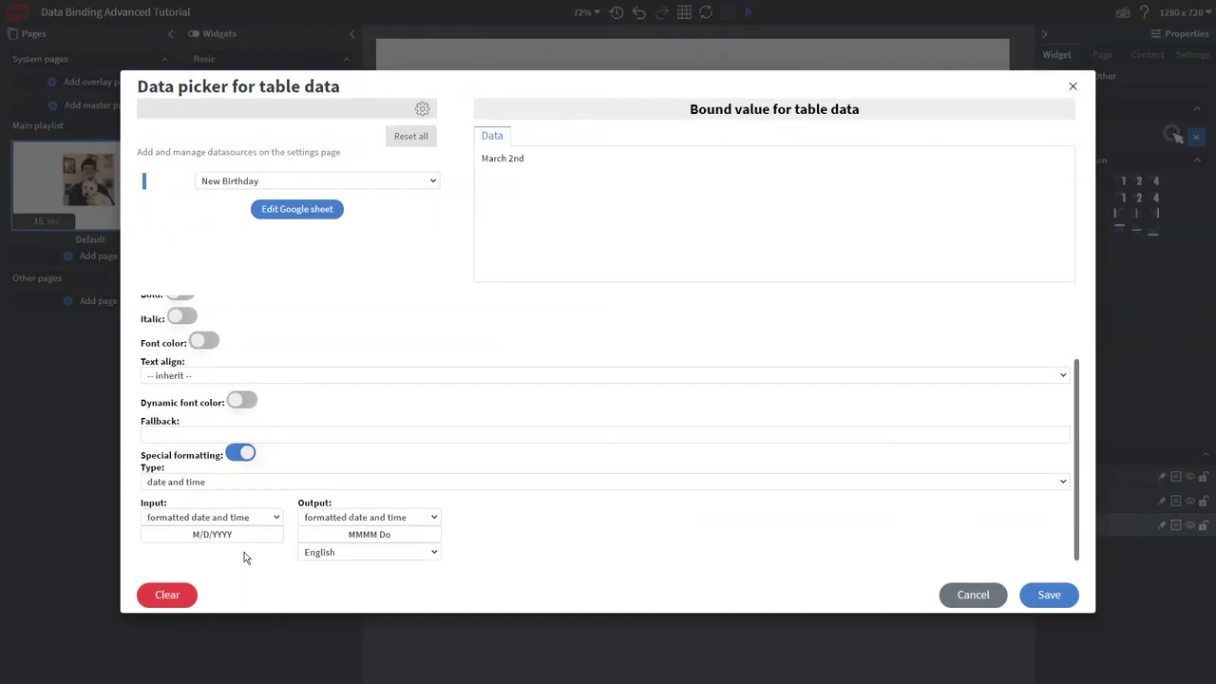
# Keep input format M/D/YYYY and output format MMMM Do for dob, then save the binding
pyautogui.click(240, 456)
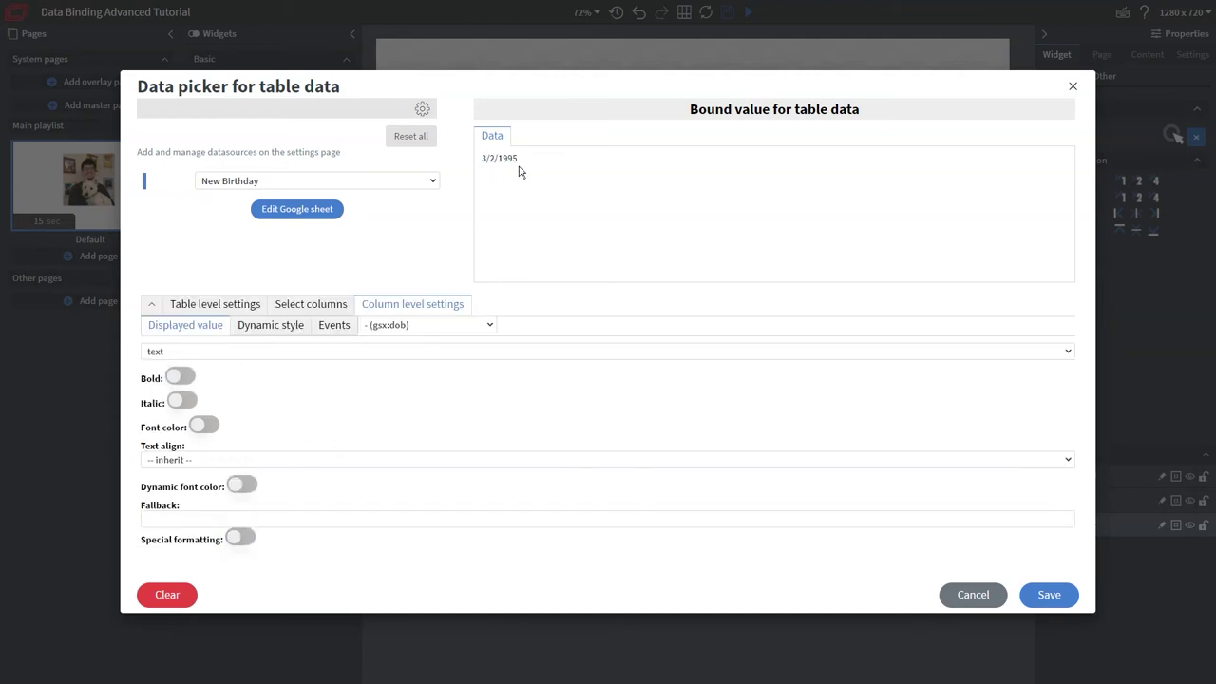
pyautogui.click(240, 538)
pyautogui.scroll(-1, 281, 526)
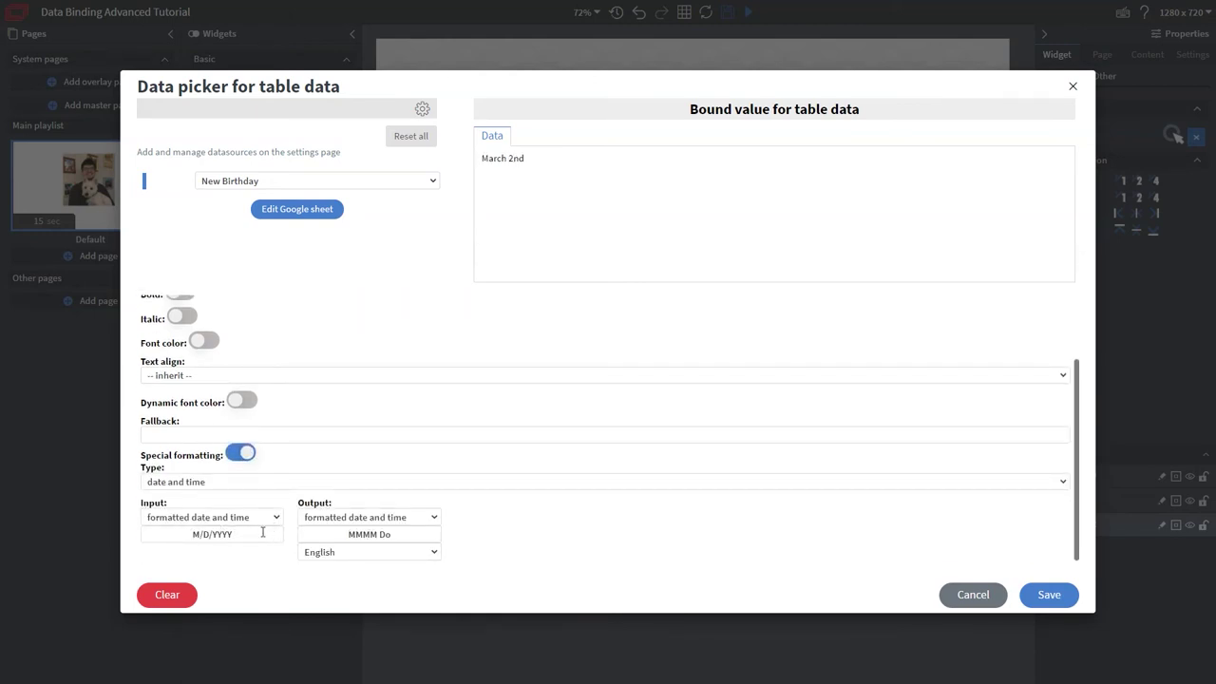
pyautogui.moveTo(193, 536); pyautogui.dragTo(234, 540)
pyautogui.click(252, 536)
pyautogui.moveTo(349, 535); pyautogui.dragTo(380, 535)
pyautogui.doubleClick(384, 535)
pyautogui.click(388, 534)
pyautogui.press('BackSpace')
pyautogui.write('o')
pyautogui.click(1030, 599)
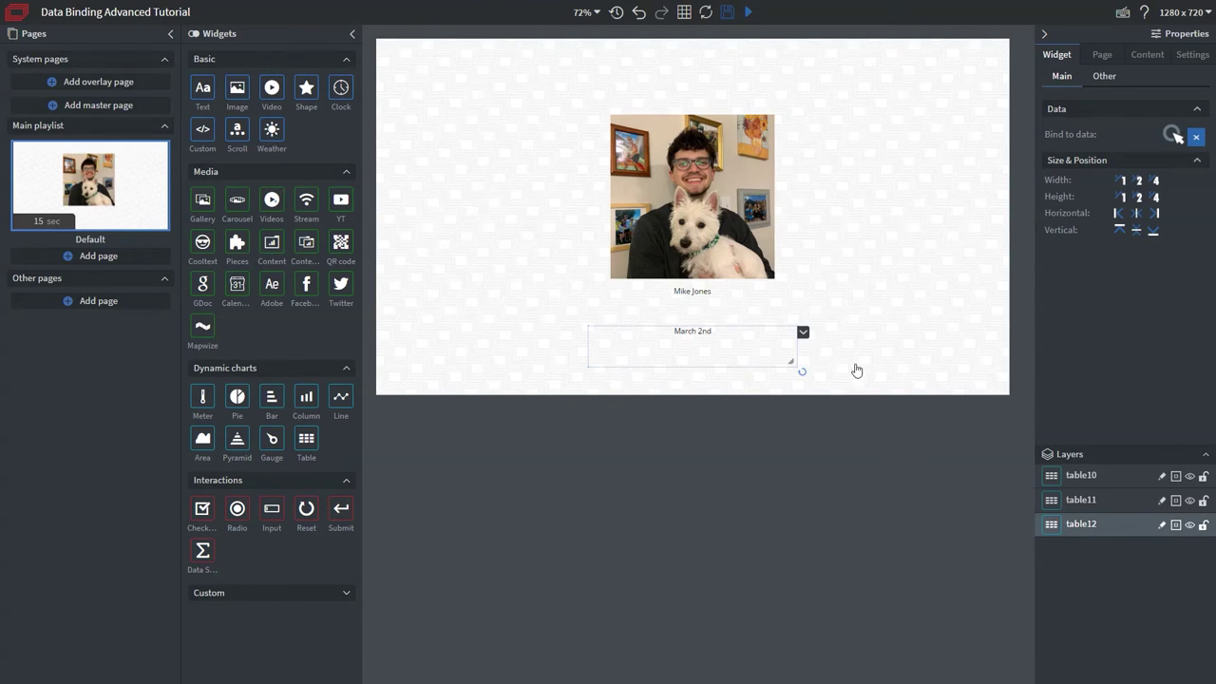
# Set the name widget's font size to 50 and its font family to Rubik-Bold
pyautogui.click(800, 316)
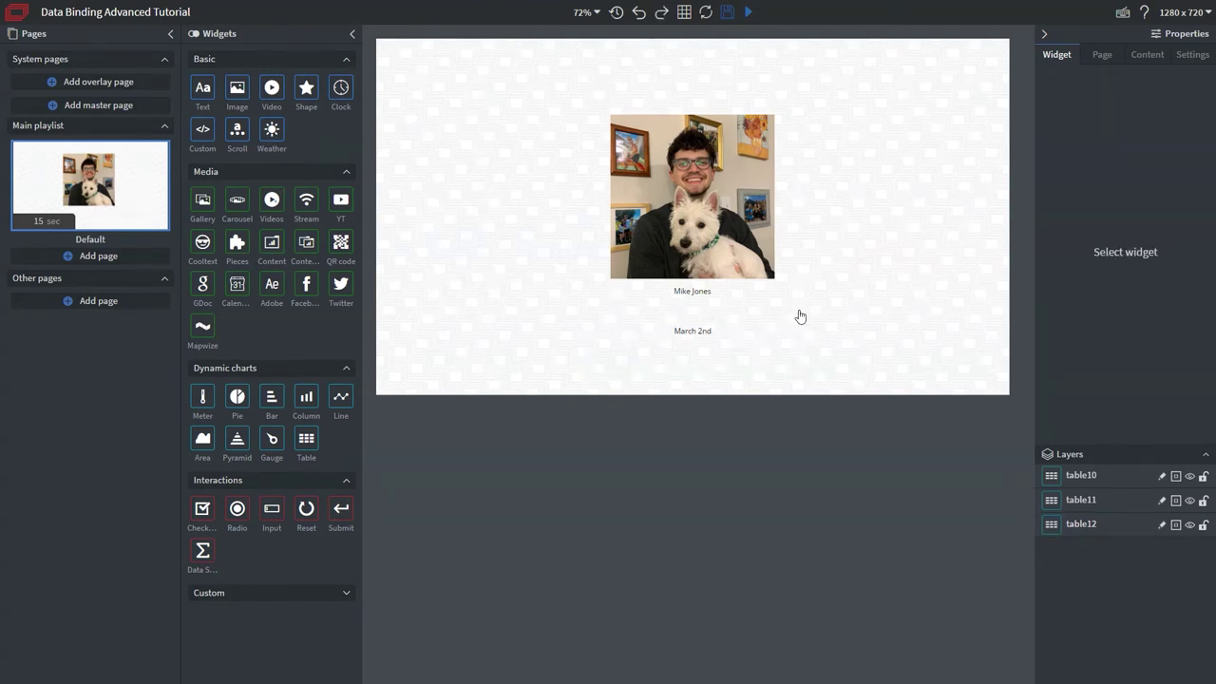
pyautogui.click(685, 300)
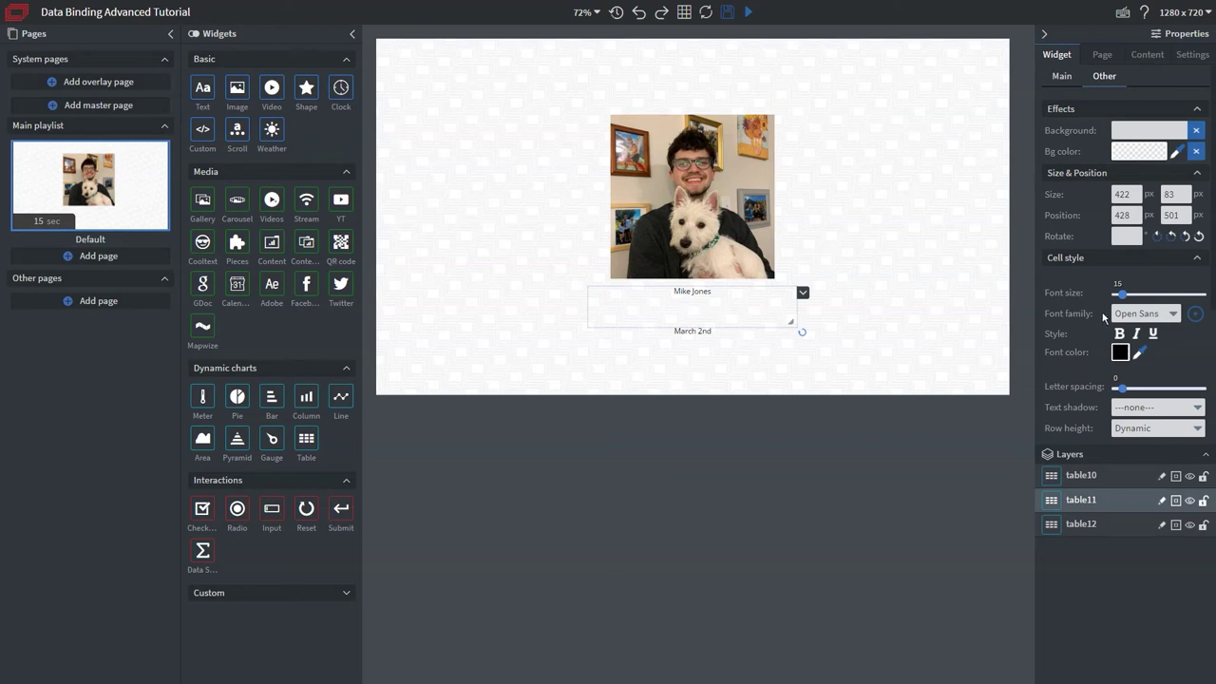
pyautogui.click(1066, 86)
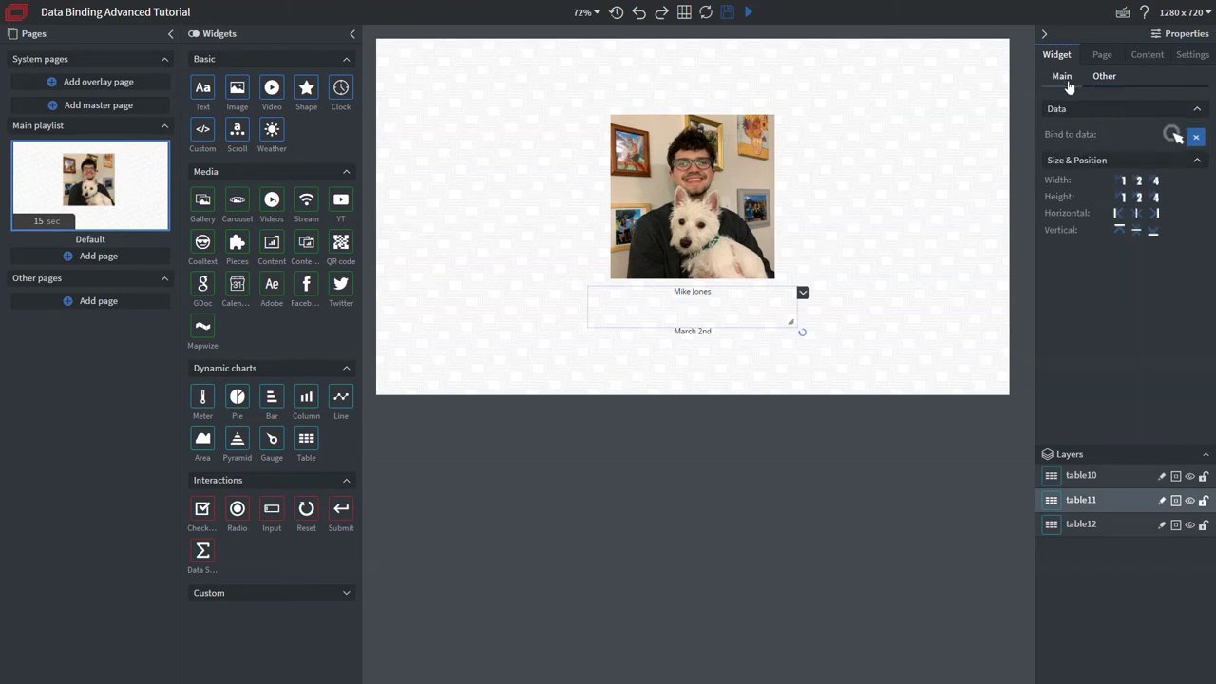
pyautogui.click(1111, 84)
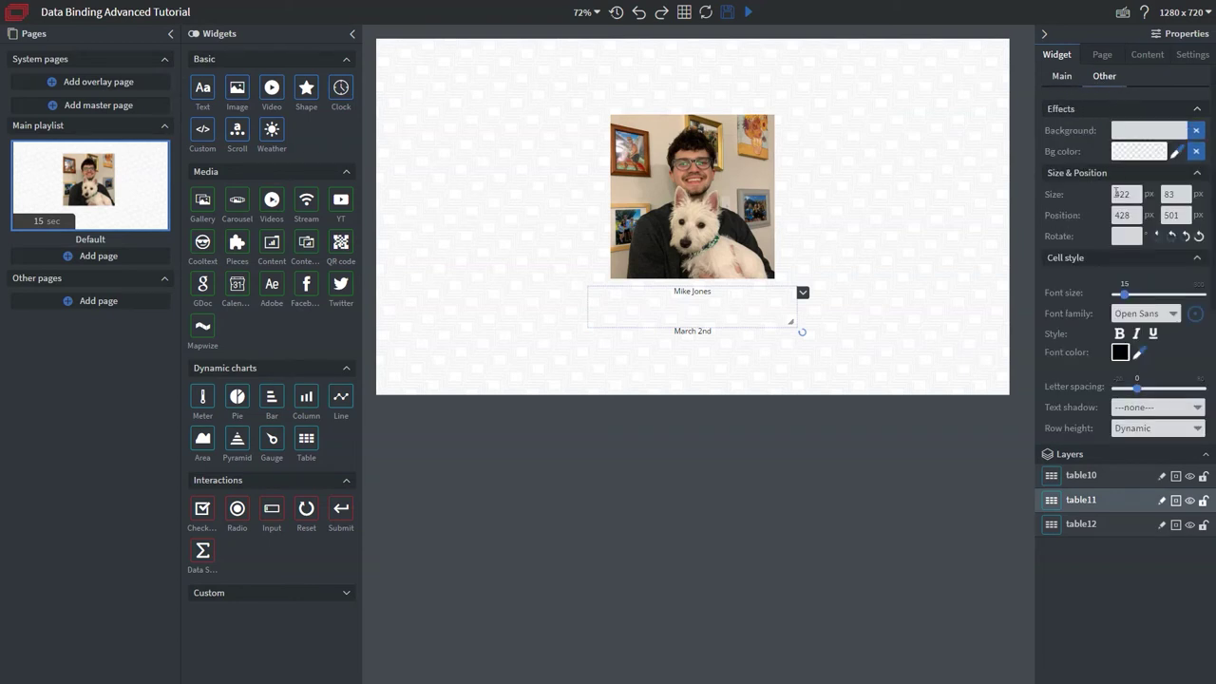
pyautogui.moveTo(1126, 296)
pyautogui.mouseDown()
pyautogui.moveTo(1145, 300)
pyautogui.moveTo(1134, 300)
pyautogui.mouseUp()
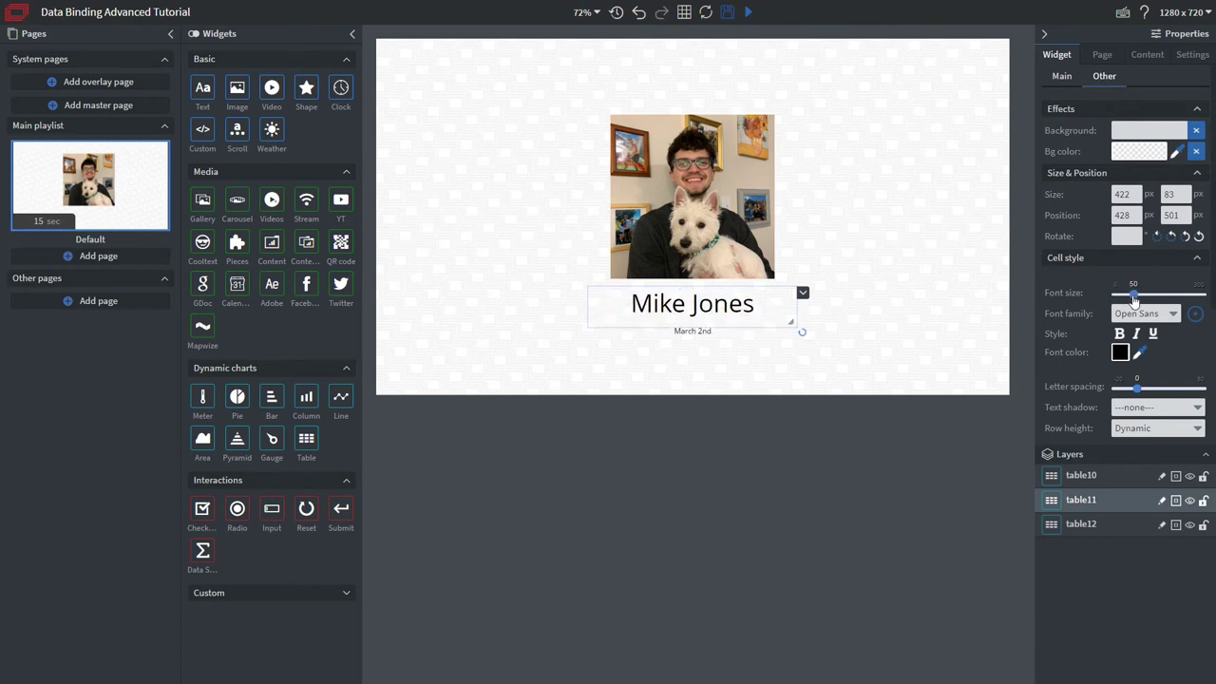
pyautogui.click(1144, 314)
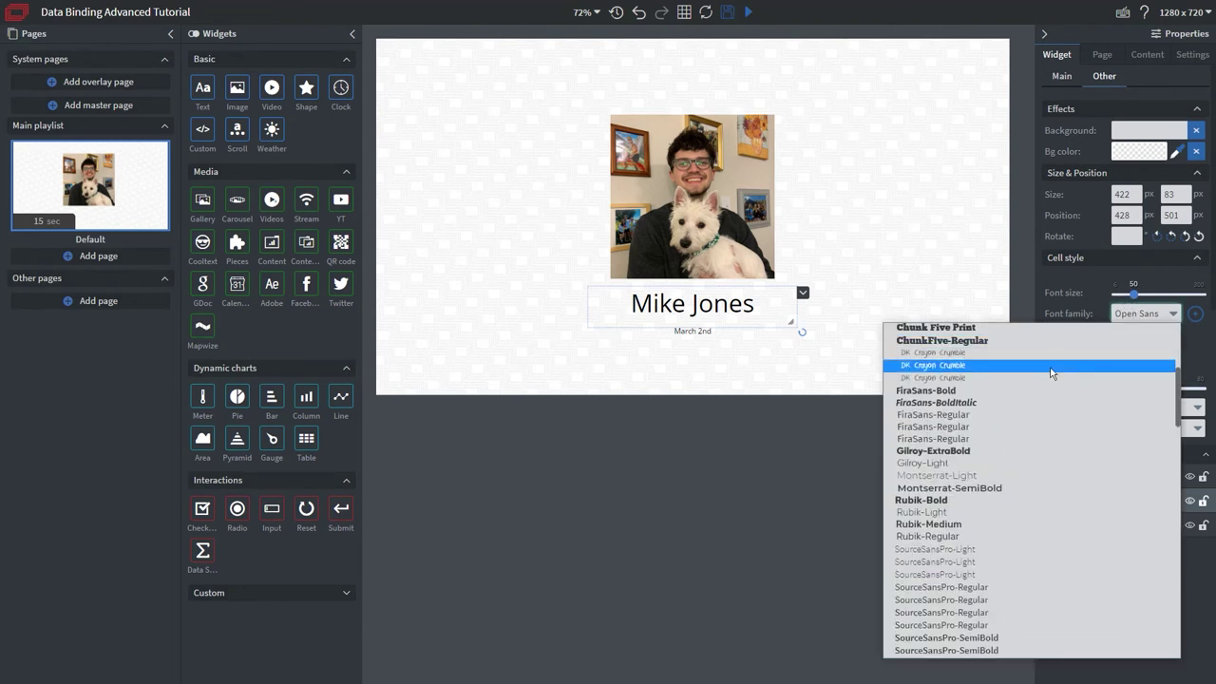
pyautogui.click(955, 501)
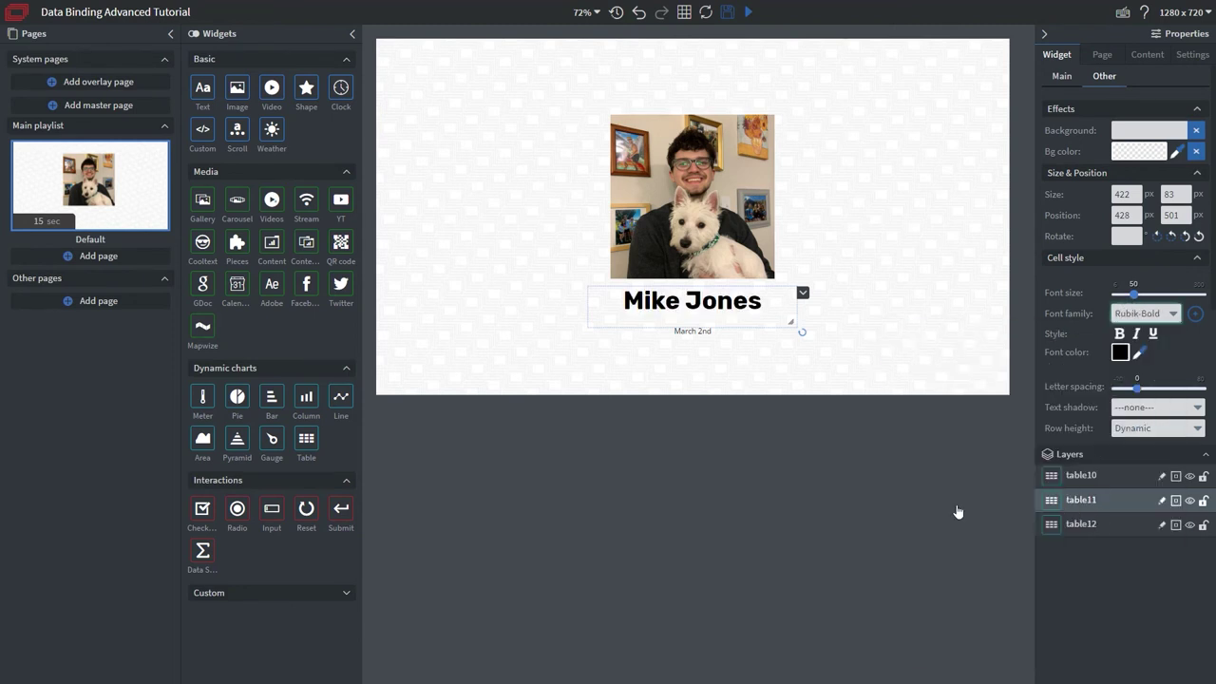
# Colour the name text red with hex d1202c
pyautogui.click(1120, 354)
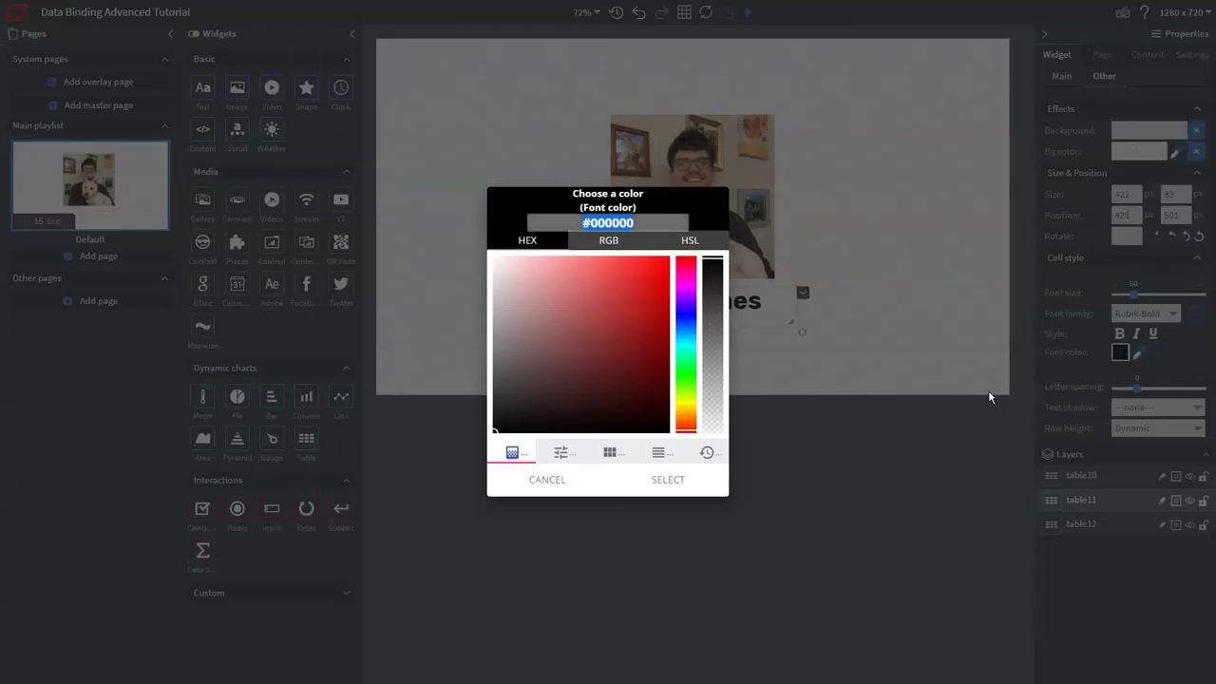
pyautogui.moveTo(661, 358)
pyautogui.mouseDown()
pyautogui.moveTo(633, 293)
pyautogui.moveTo(659, 291)
pyautogui.moveTo(643, 307)
pyautogui.moveTo(666, 277)
pyautogui.mouseUp()
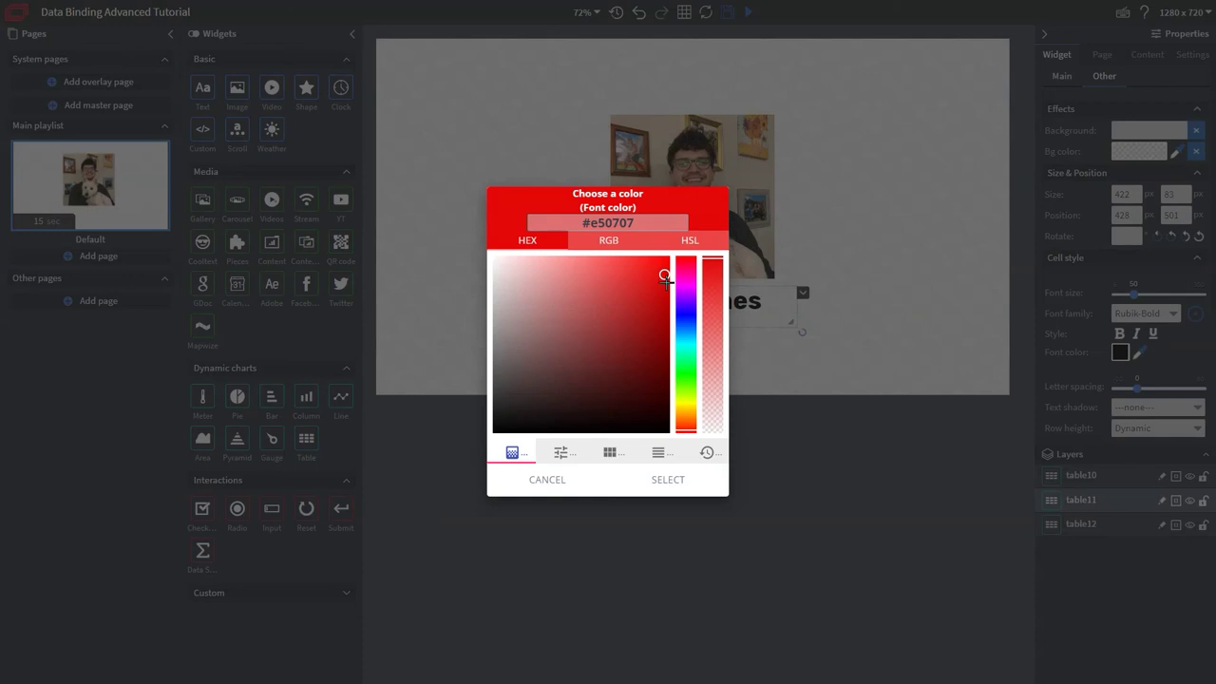
pyautogui.click(655, 222)
pyautogui.write('d12o2c')
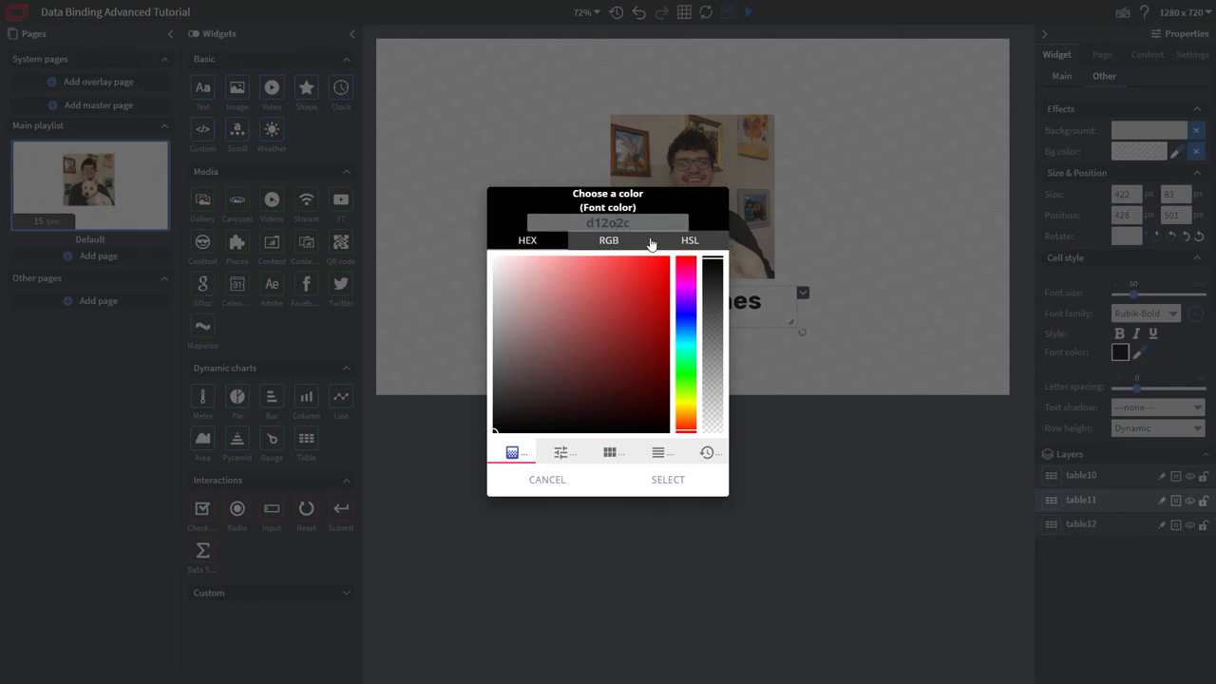
pyautogui.press('Left')
pyautogui.press('Left')
pyautogui.press('BackSpace')
pyautogui.write('0')
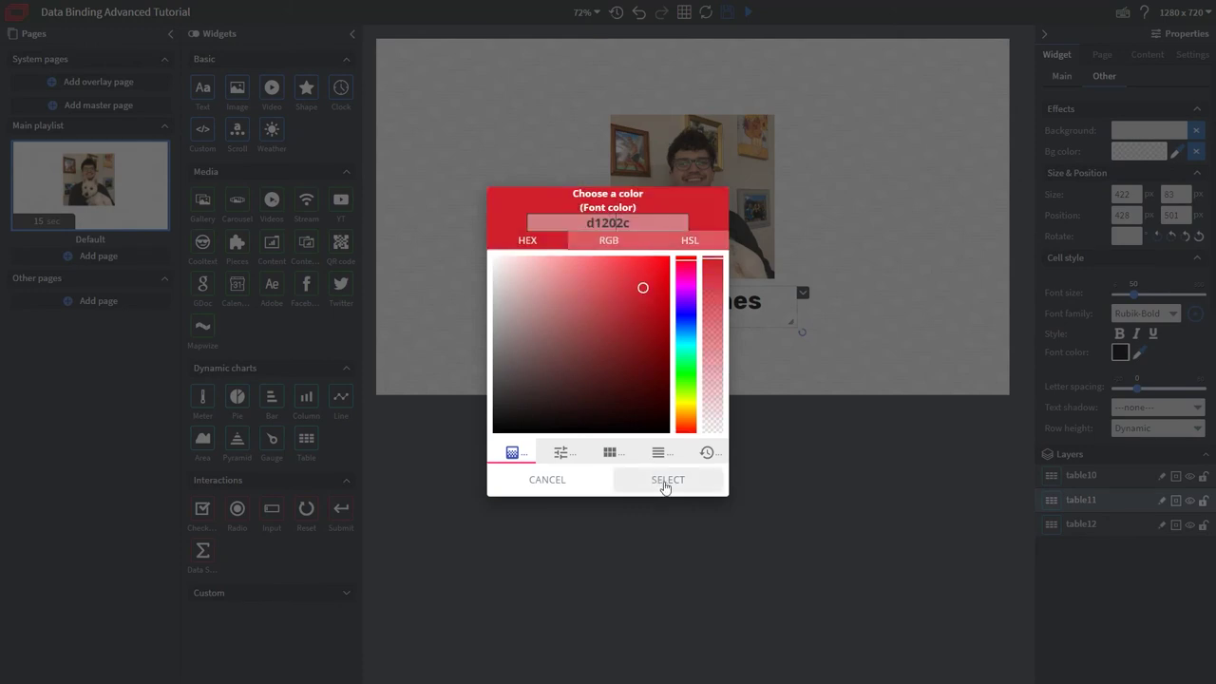
pyautogui.click(666, 485)
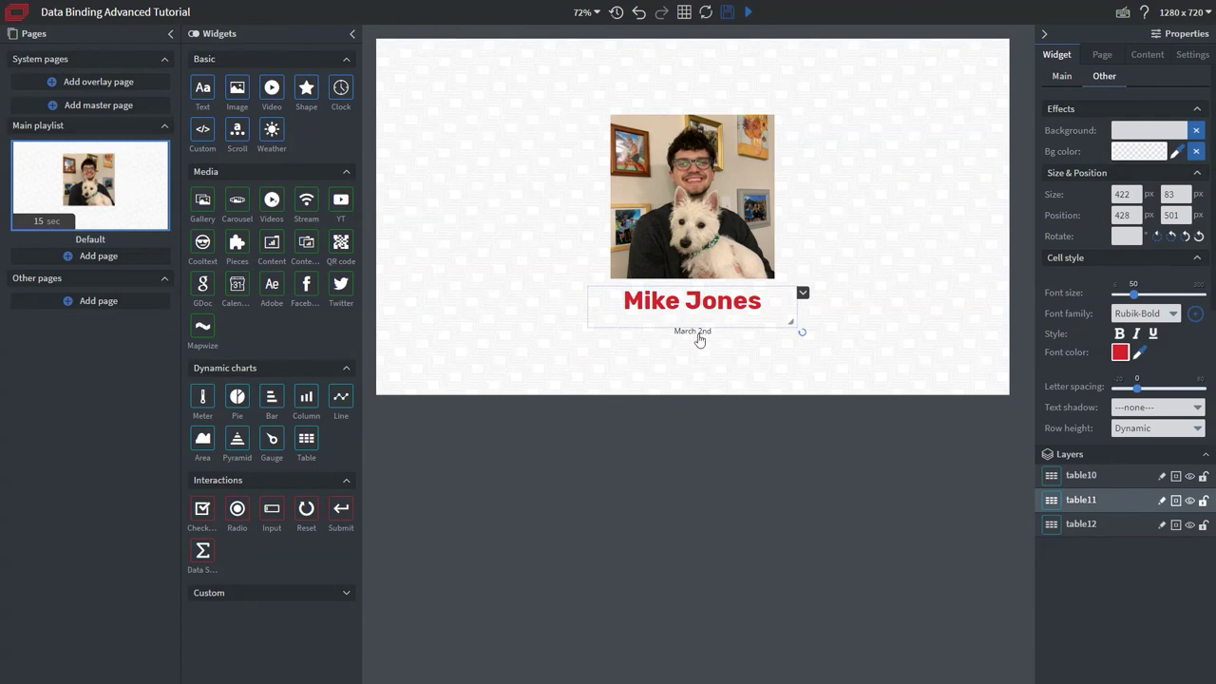
# Set the March 2nd date to Rubik-Bold size 33 and move it up beneath the name
pyautogui.click(698, 339)
pyautogui.moveTo(1113, 296); pyautogui.dragTo(1128, 296)
pyautogui.click(1129, 317)
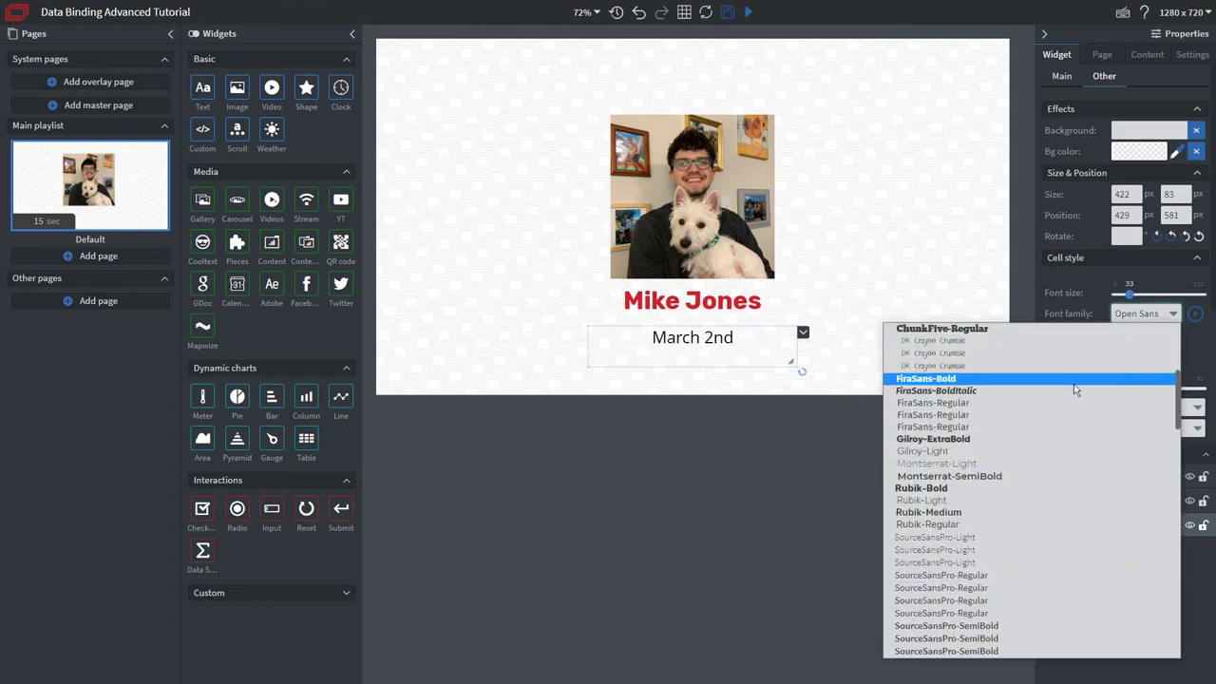
pyautogui.click(1035, 488)
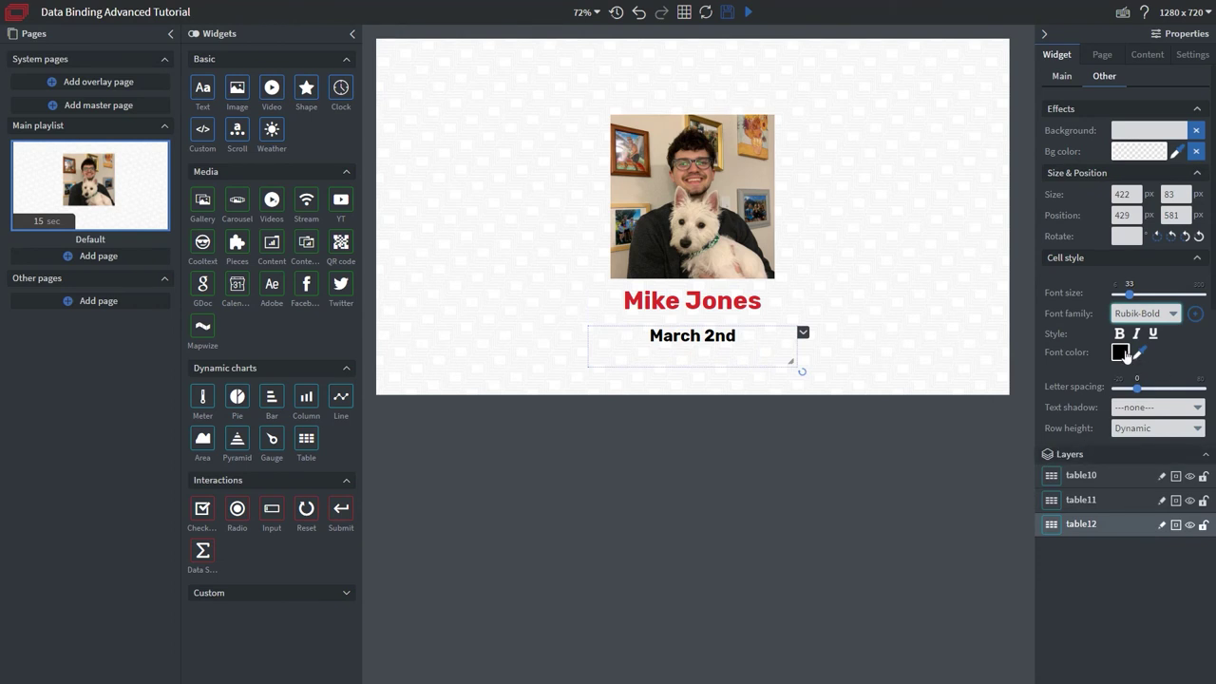
pyautogui.moveTo(744, 348); pyautogui.dragTo(745, 338)
pyautogui.click(1062, 76)
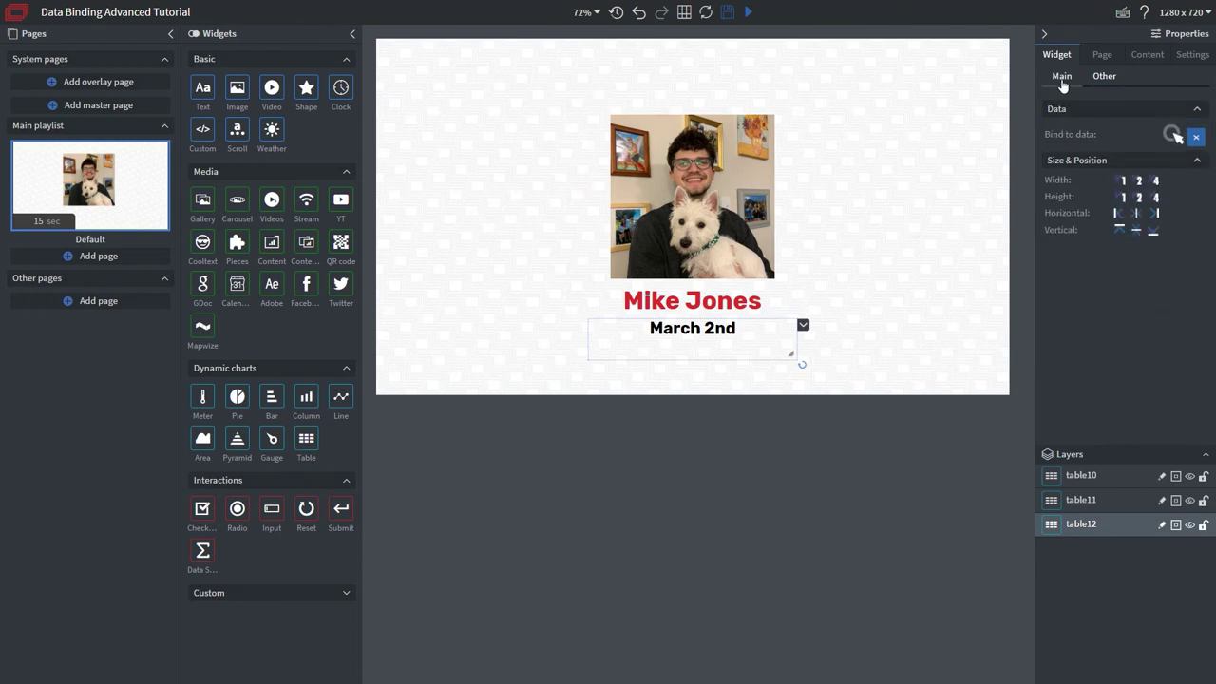
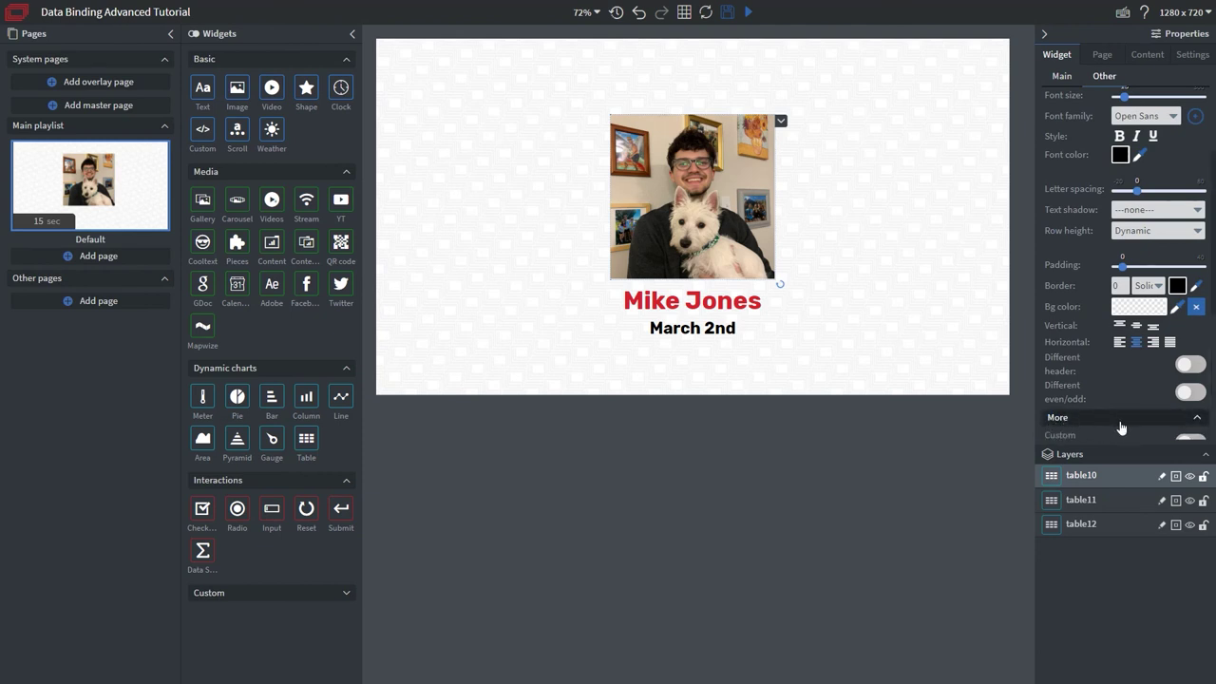
# Set the photo's corner rounding to 1024px so it becomes a full circle
pyautogui.scroll(-5, 1121, 427)
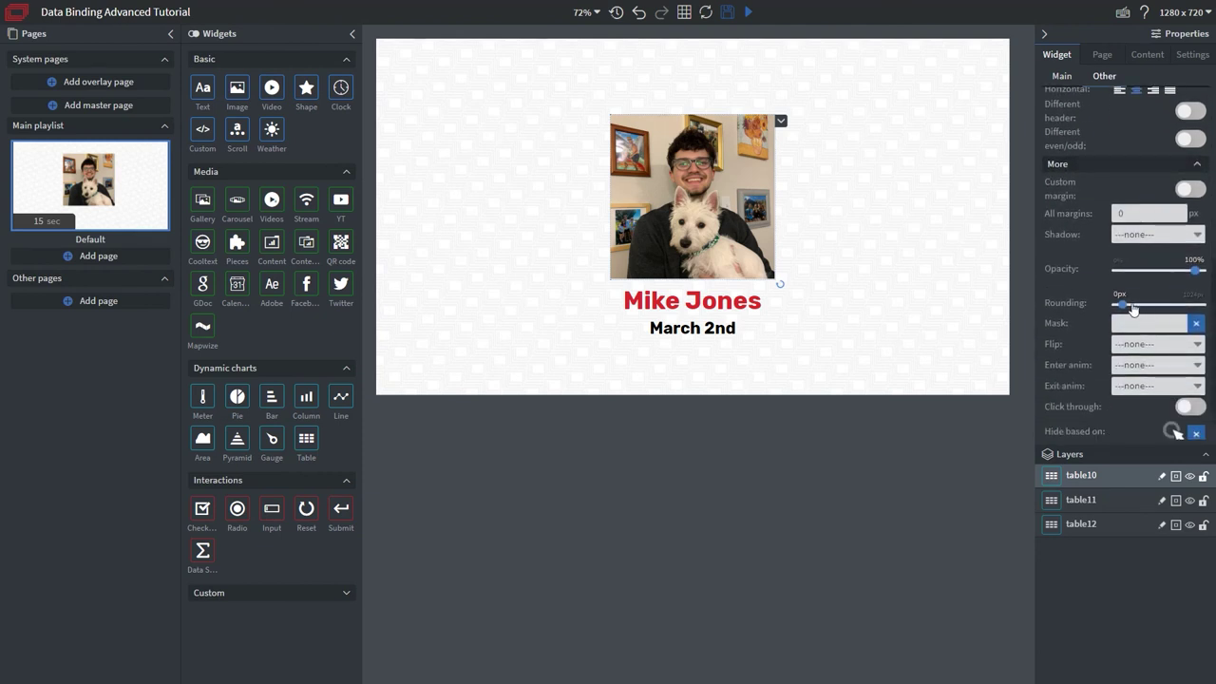
pyautogui.moveTo(1124, 306); pyautogui.dragTo(1213, 321)
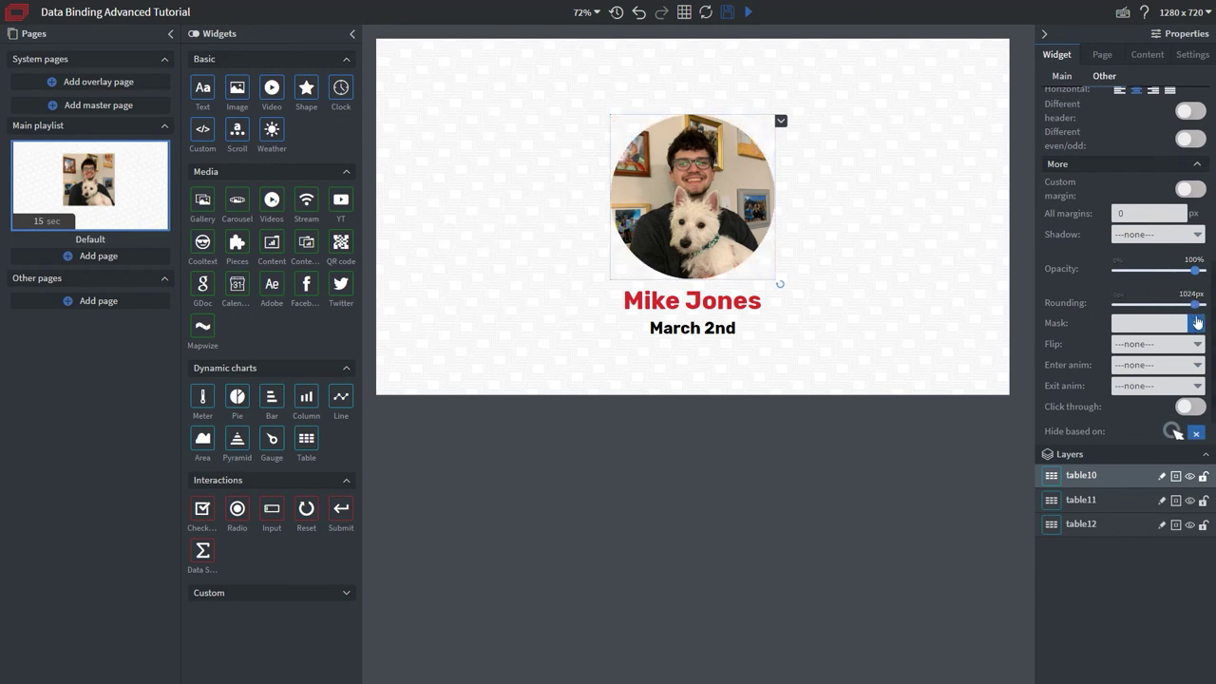
pyautogui.moveTo(1174, 297); pyautogui.dragTo(1213, 295)
pyautogui.scroll(-1, 1146, 281)
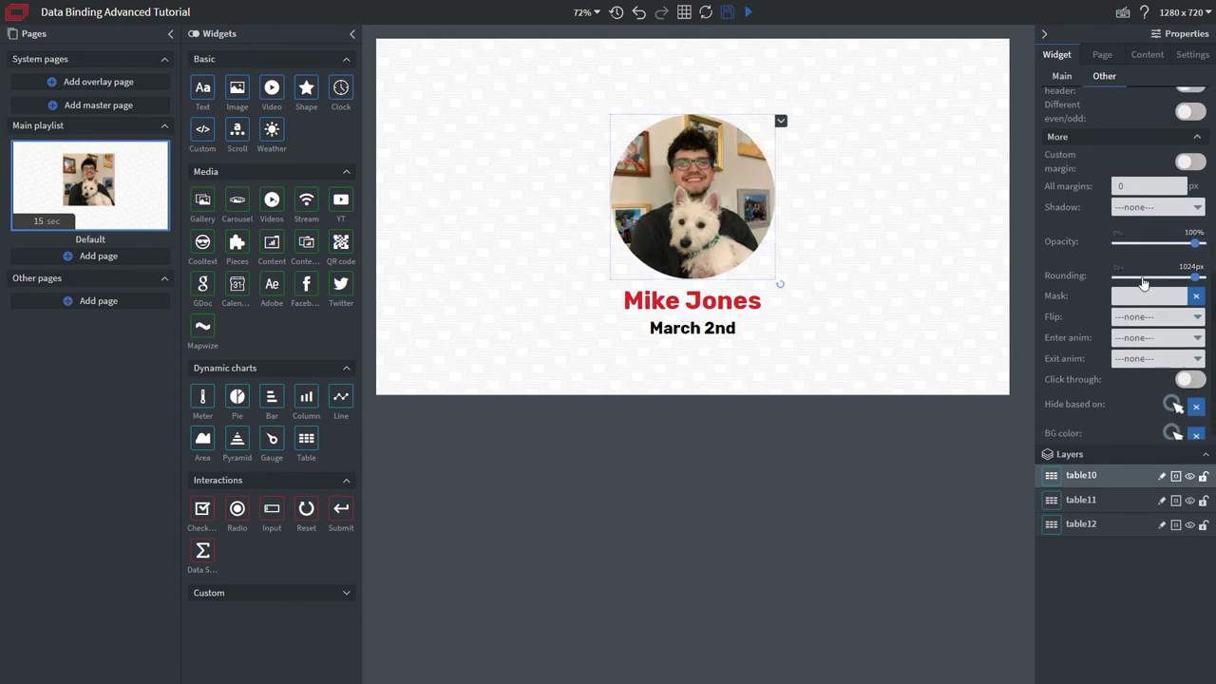
pyautogui.click(759, 68)
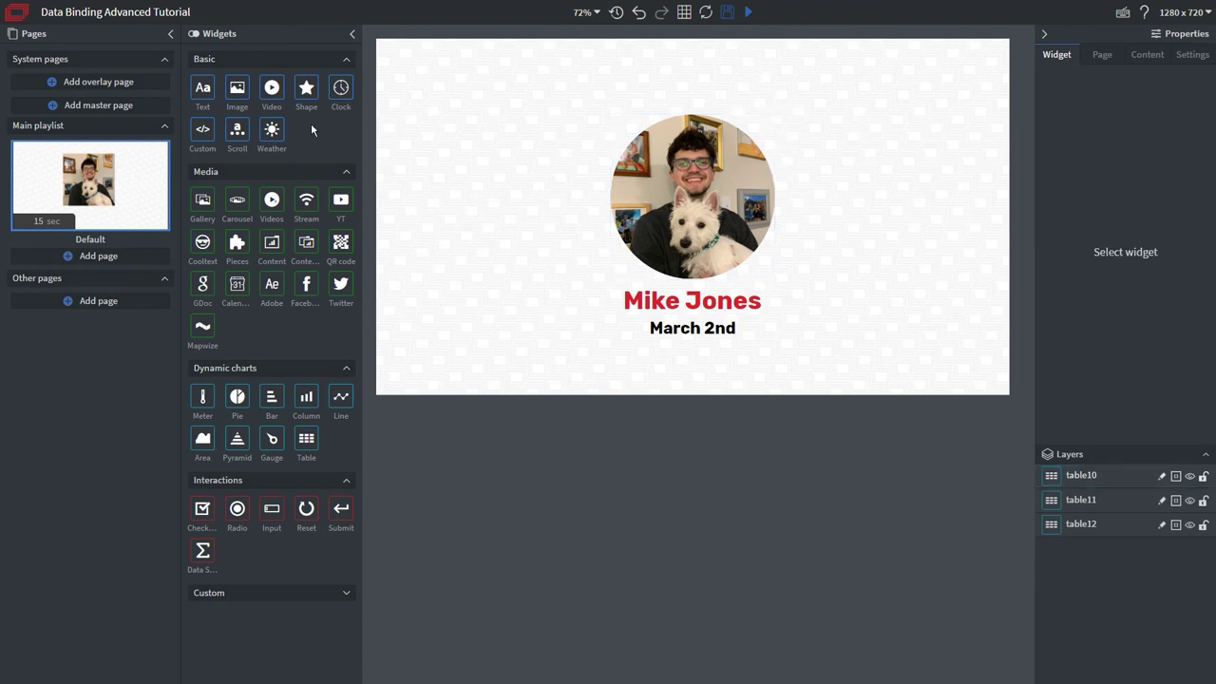
# Add a Shape widget, make it a Circle, and enlarge it to surround the photo
pyautogui.moveTo(306, 88); pyautogui.dragTo(558, 138)
pyautogui.click(1061, 76)
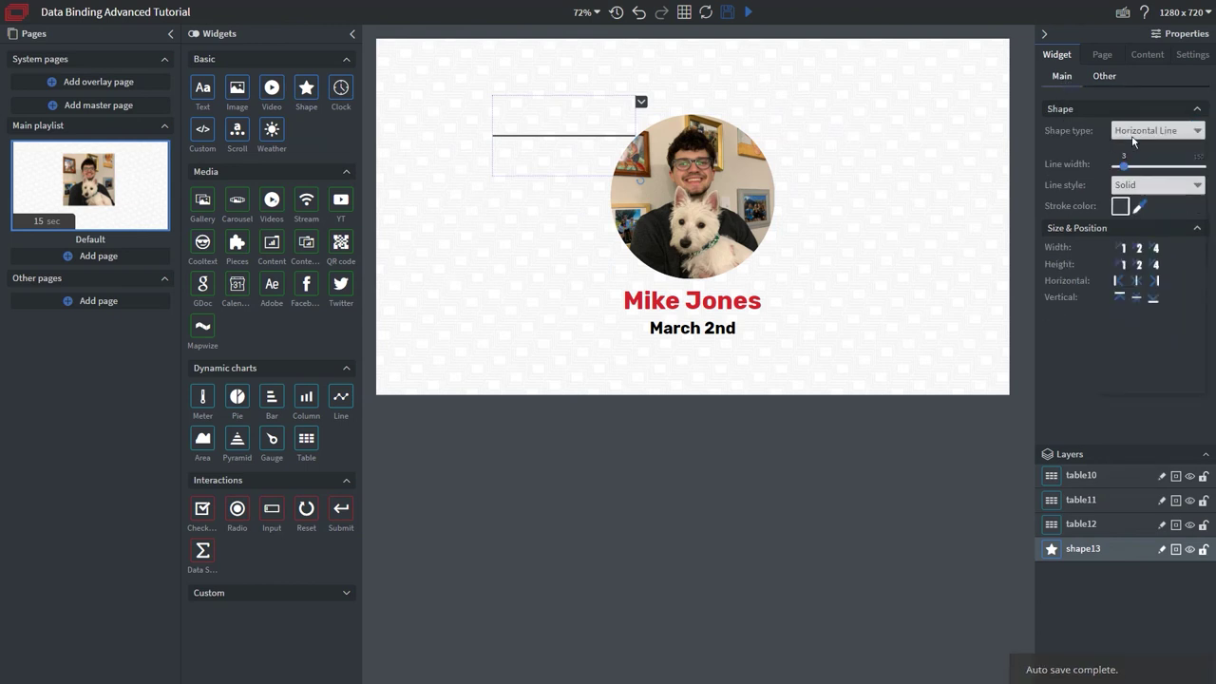
pyautogui.click(1132, 140)
pyautogui.click(1138, 234)
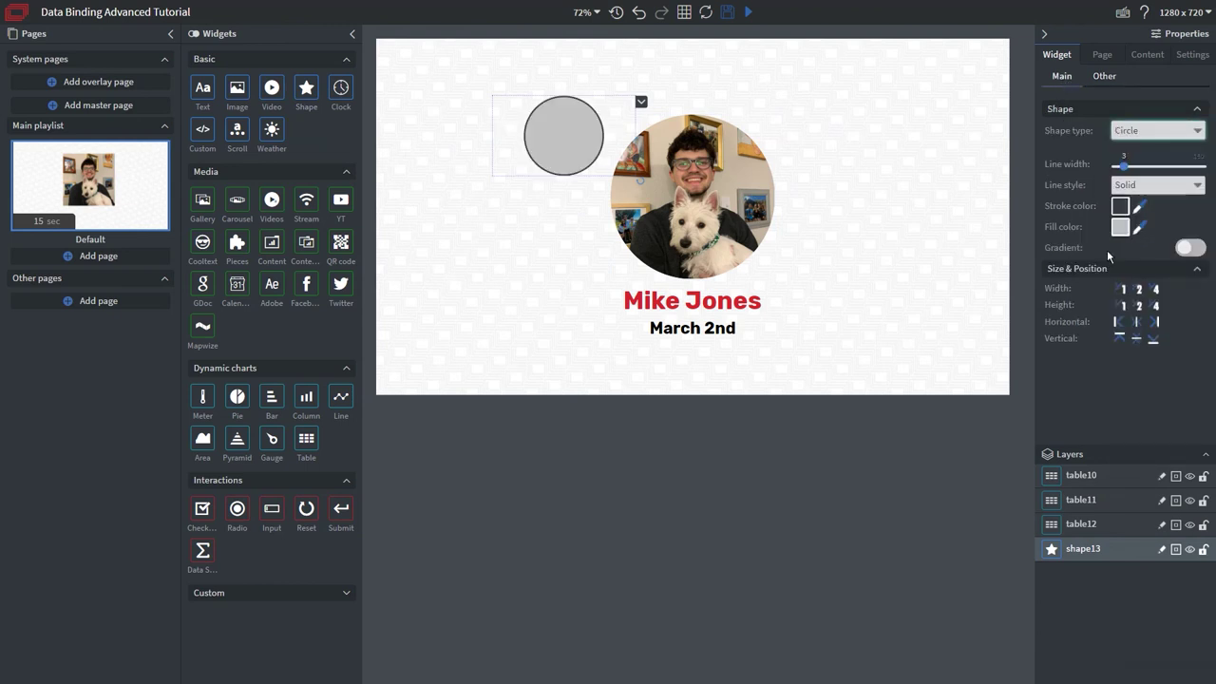
pyautogui.moveTo(635, 176); pyautogui.dragTo(840, 292)
# Centre shape13 horizontally, layer it behind the photo, and position it at 365, 142
pyautogui.click(1144, 322)
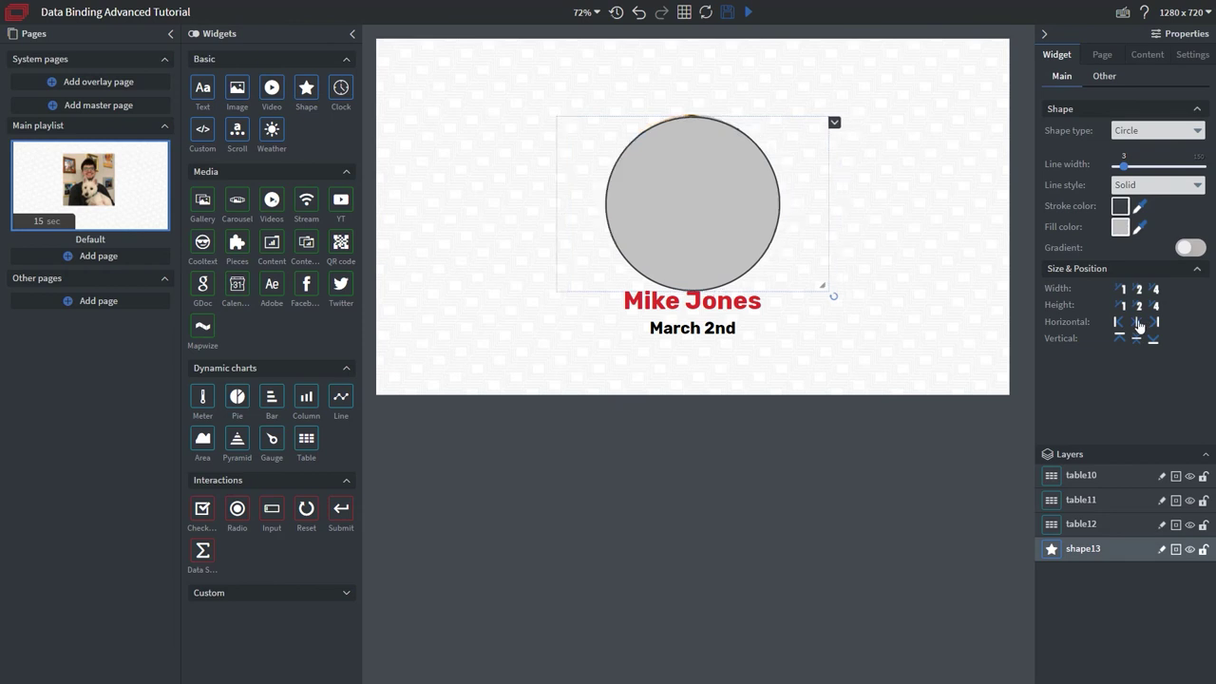
pyautogui.moveTo(1062, 549); pyautogui.dragTo(1080, 477)
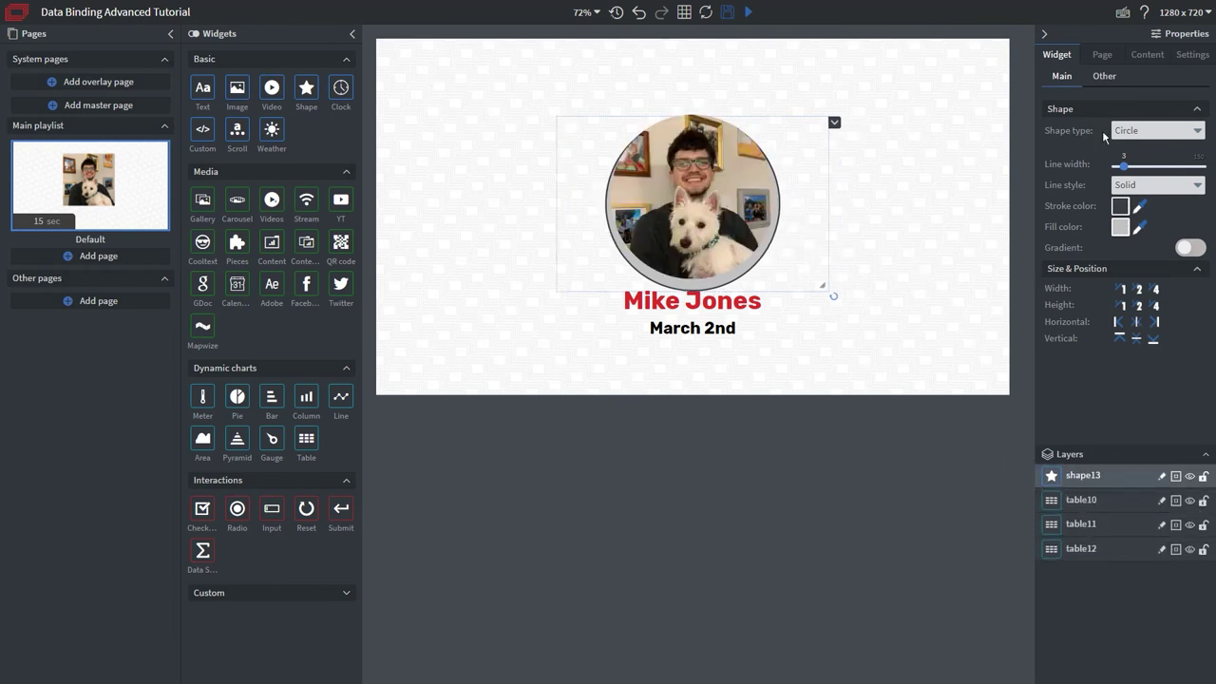
pyautogui.click(1094, 81)
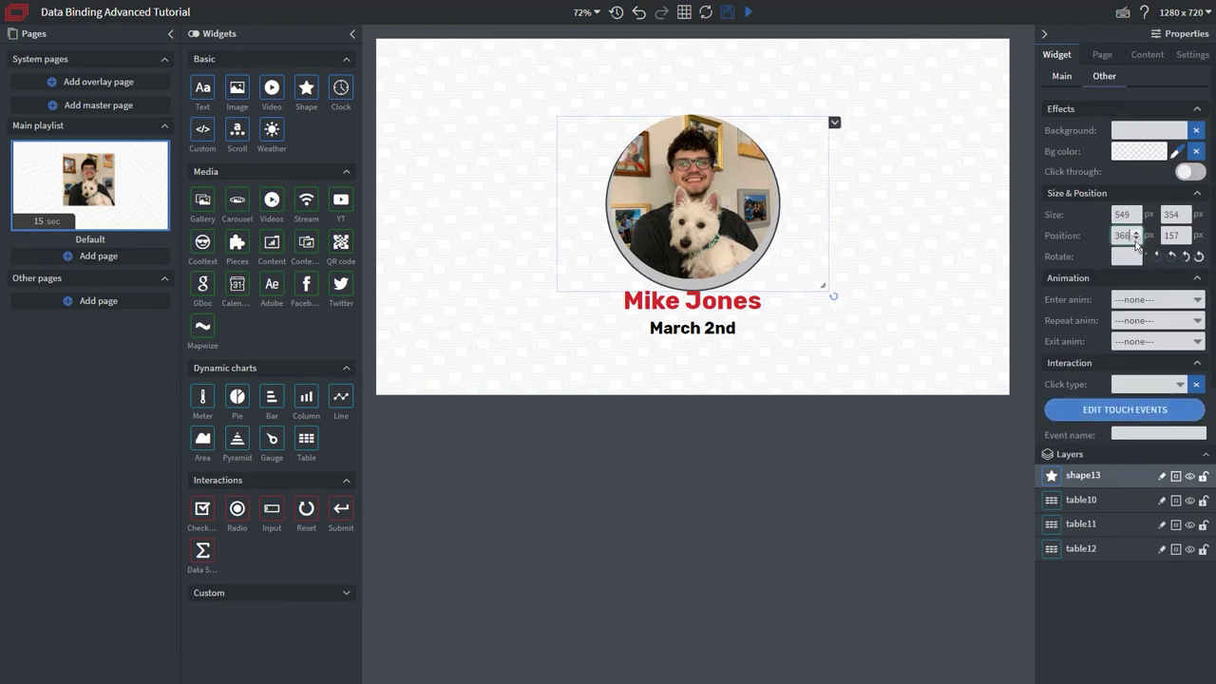
pyautogui.scroll(-7, 1183, 239)
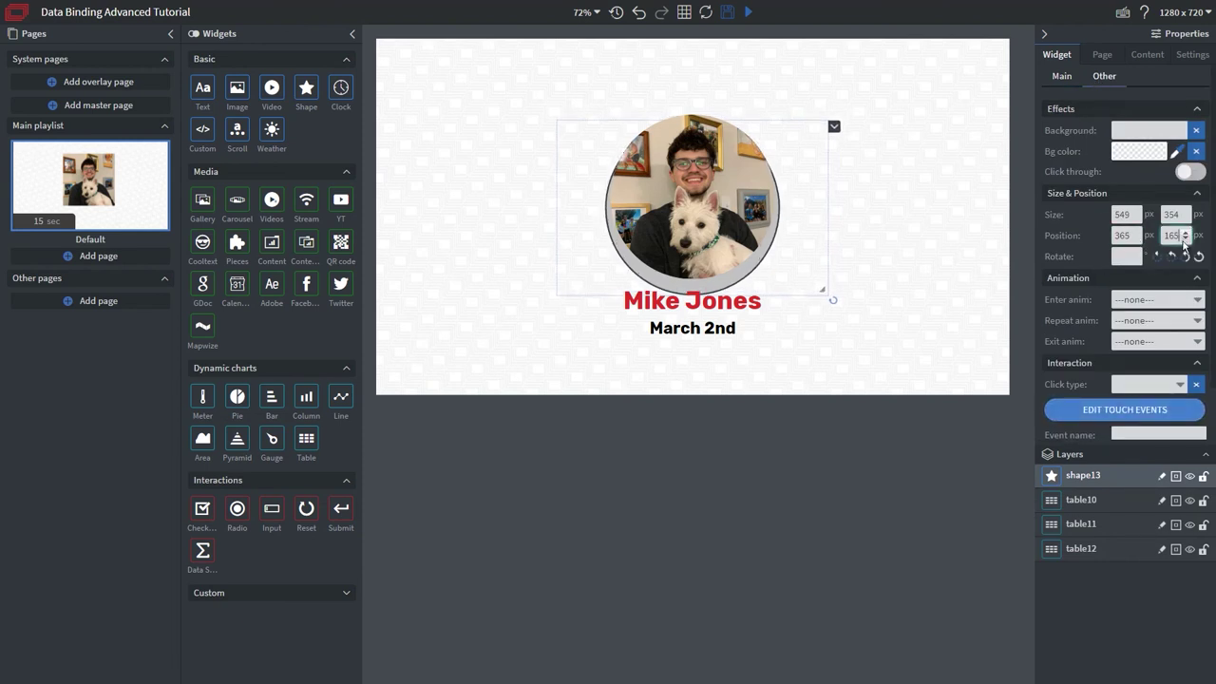
pyautogui.scroll(-8, 1183, 239)
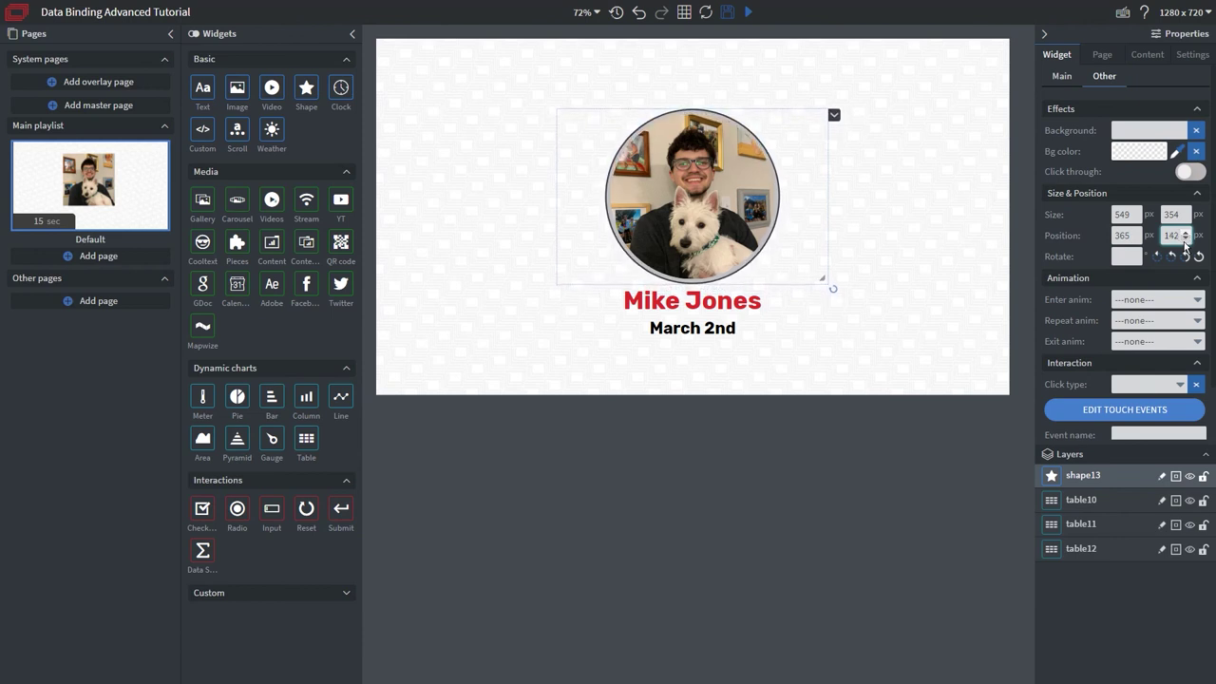
pyautogui.click(1061, 76)
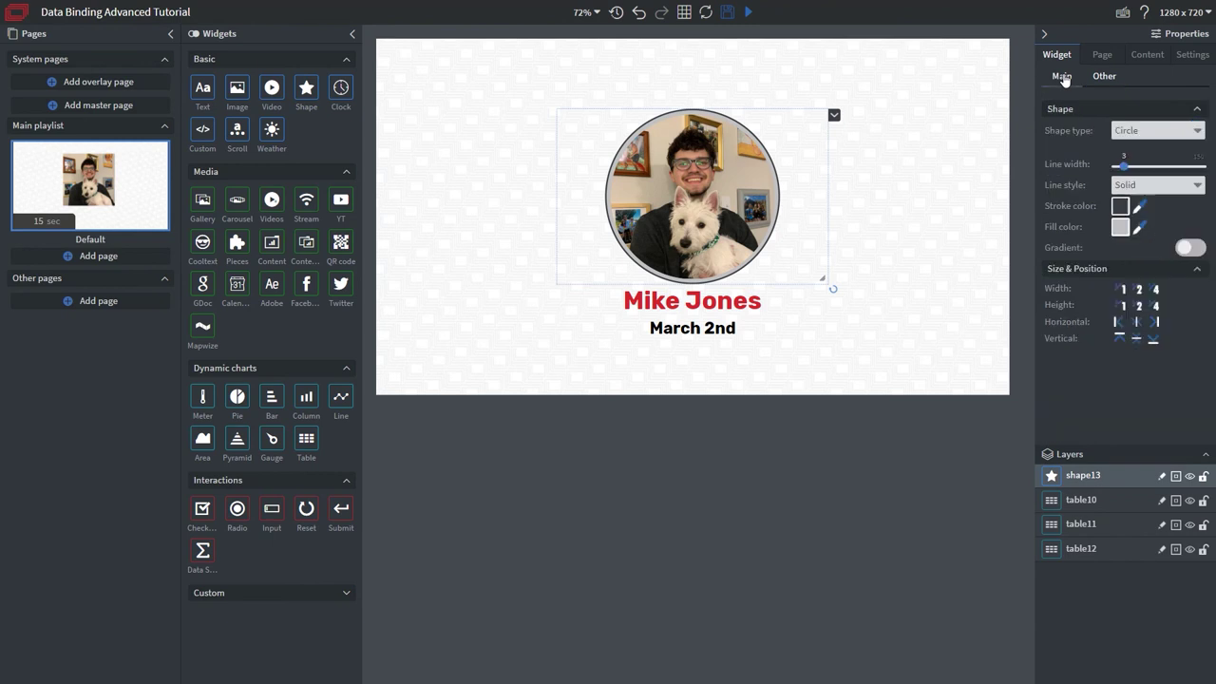
# Set the circle's line width to 0 and fill it with the same red as the name
pyautogui.moveTo(1133, 174); pyautogui.dragTo(1105, 167)
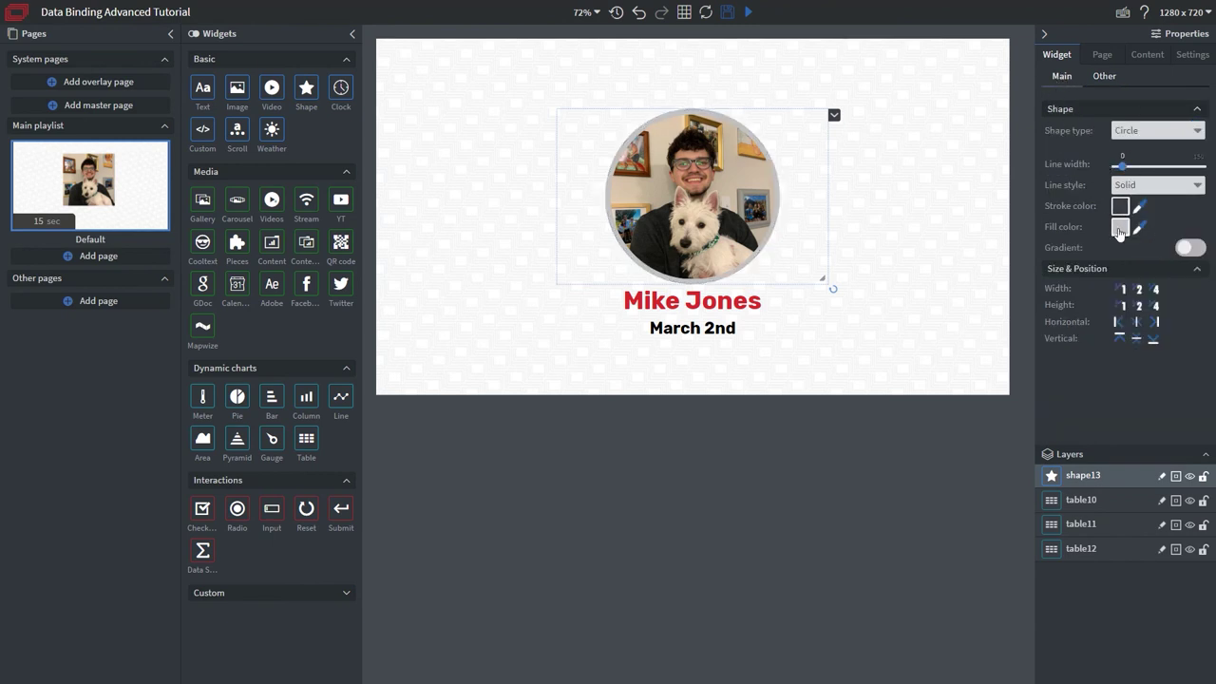
pyautogui.click(1120, 228)
pyautogui.click(706, 453)
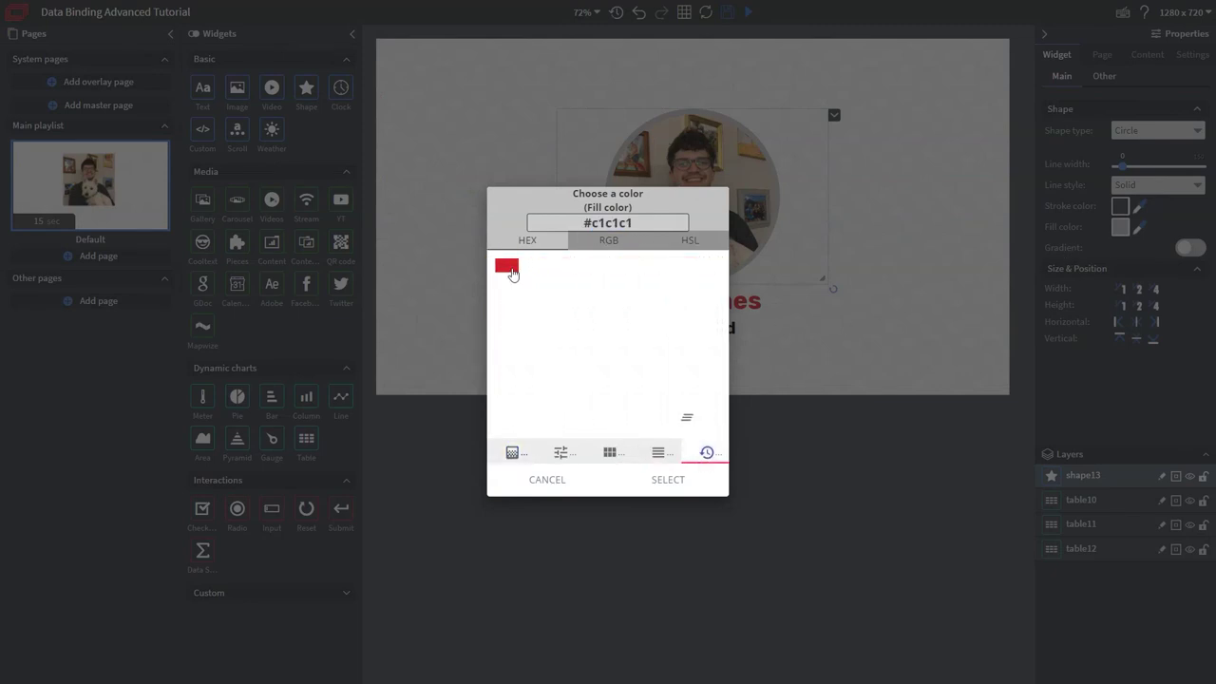
pyautogui.click(510, 272)
pyautogui.click(667, 482)
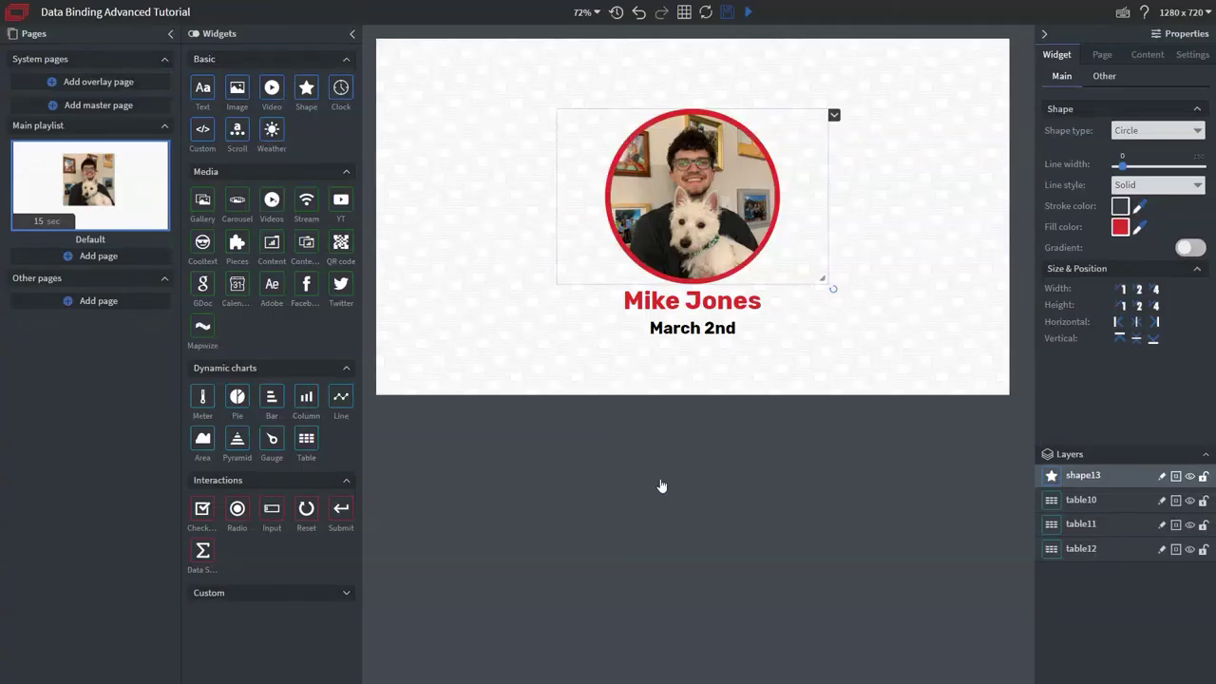
pyautogui.click(459, 464)
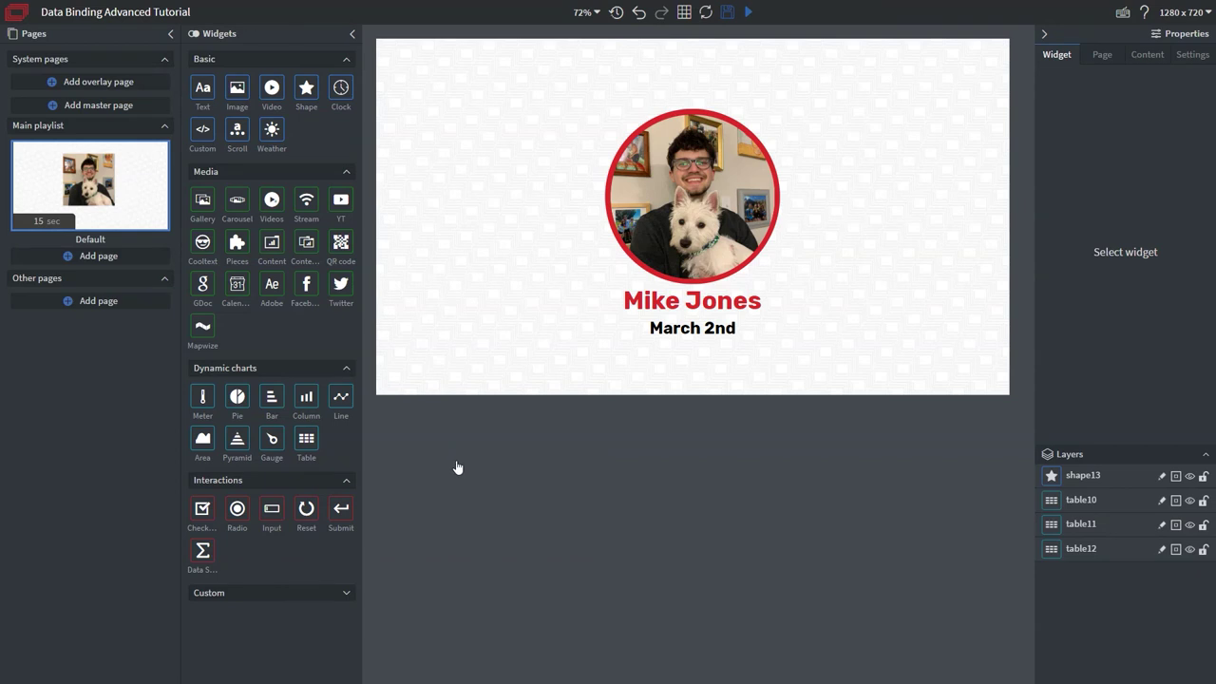
# Give the photo (table10) a fadeIn entrance and a fadeOut exit animation
pyautogui.click(1085, 506)
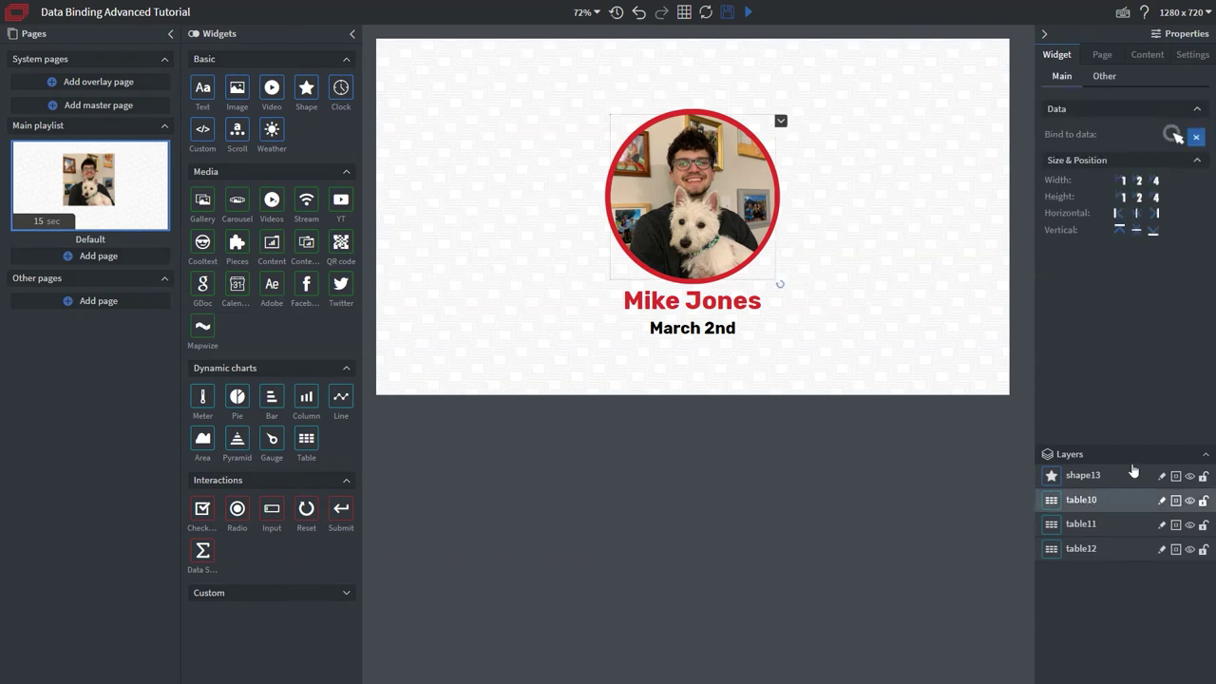
pyautogui.click(1104, 78)
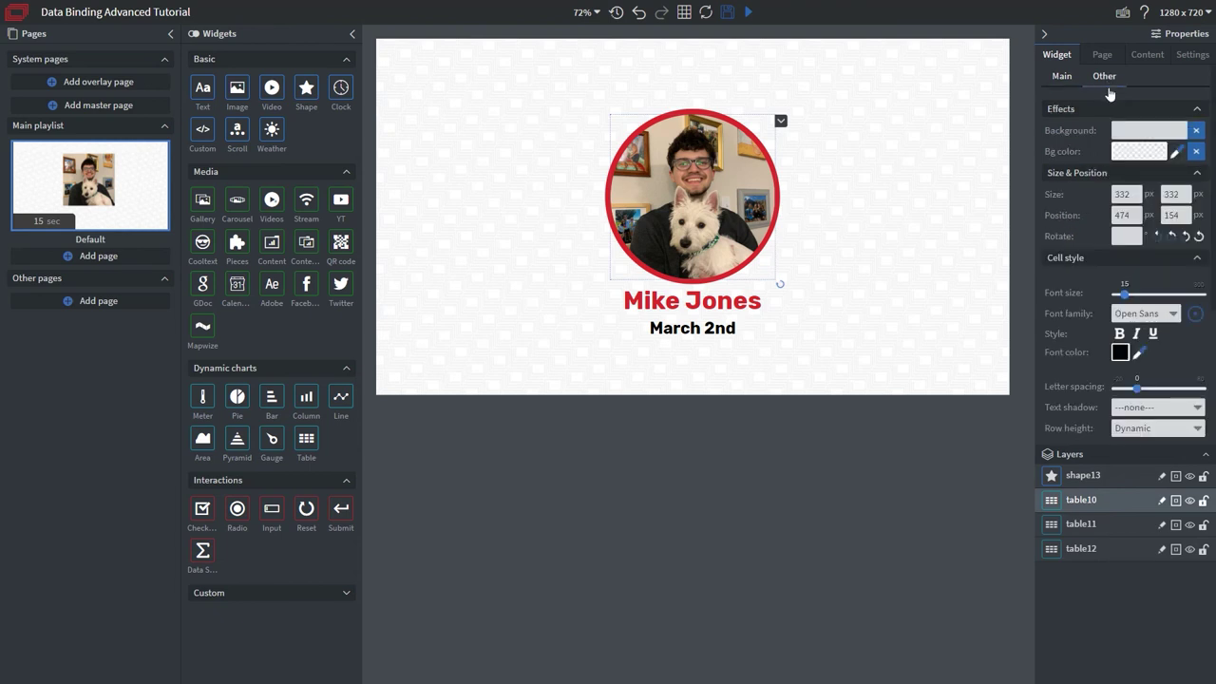
pyautogui.scroll(-4, 1076, 292)
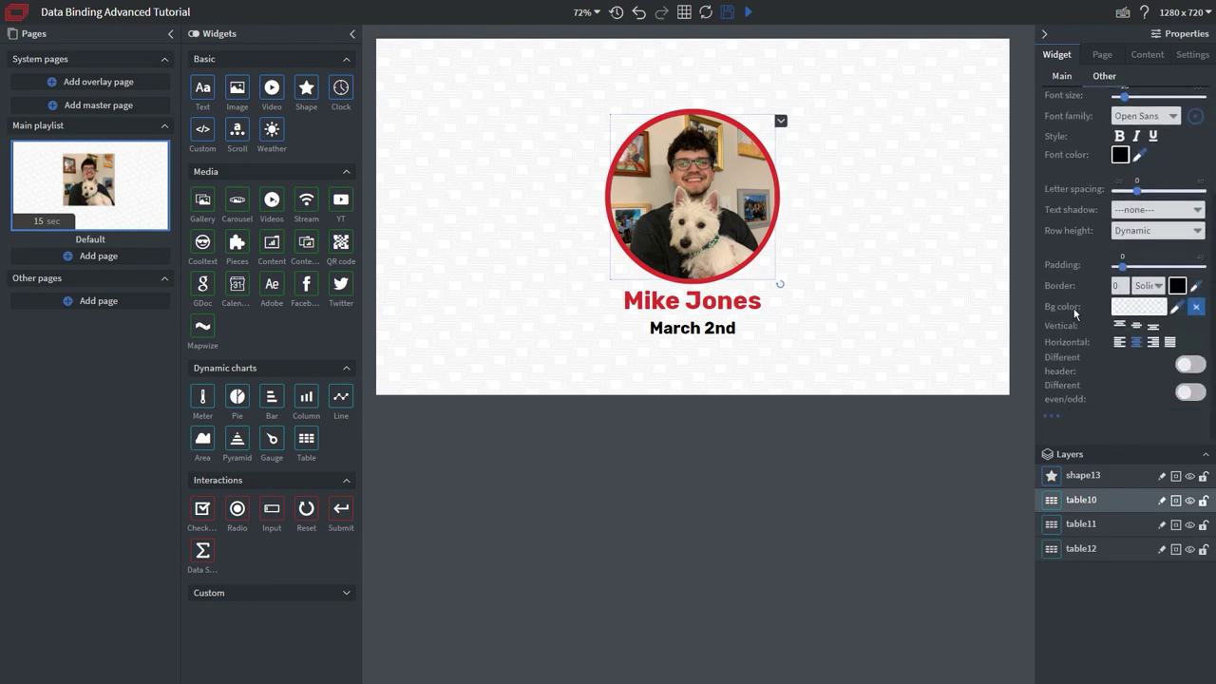
pyautogui.click(1054, 416)
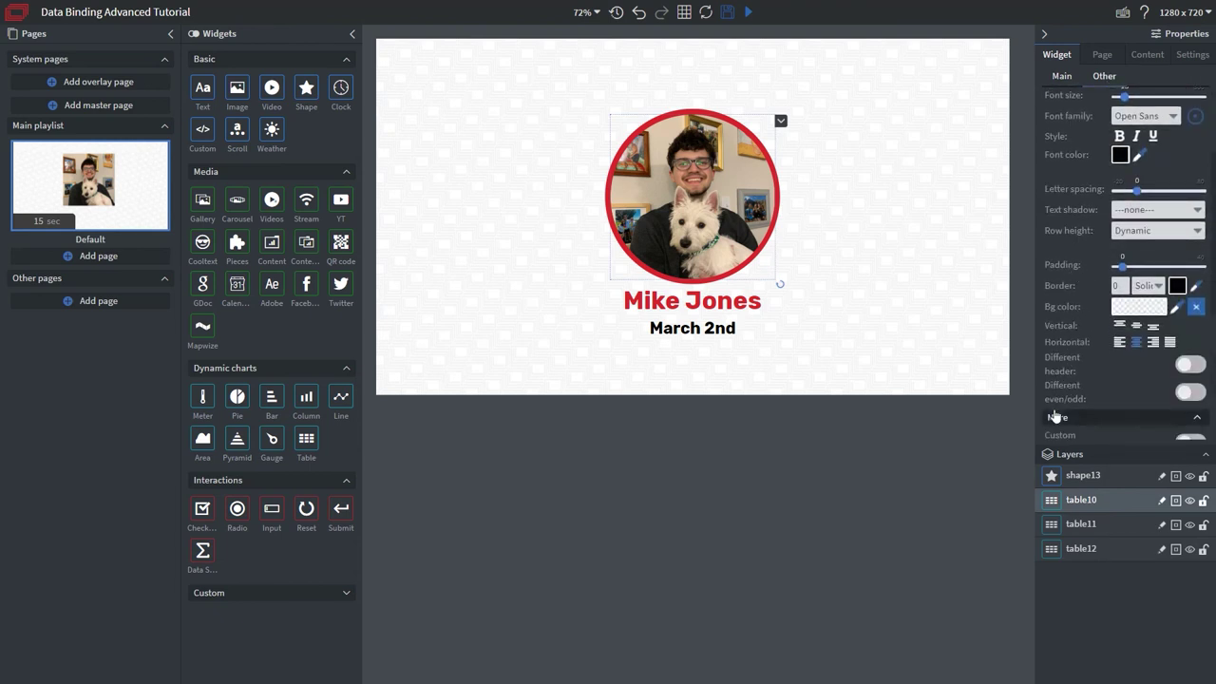
pyautogui.scroll(-5, 1054, 411)
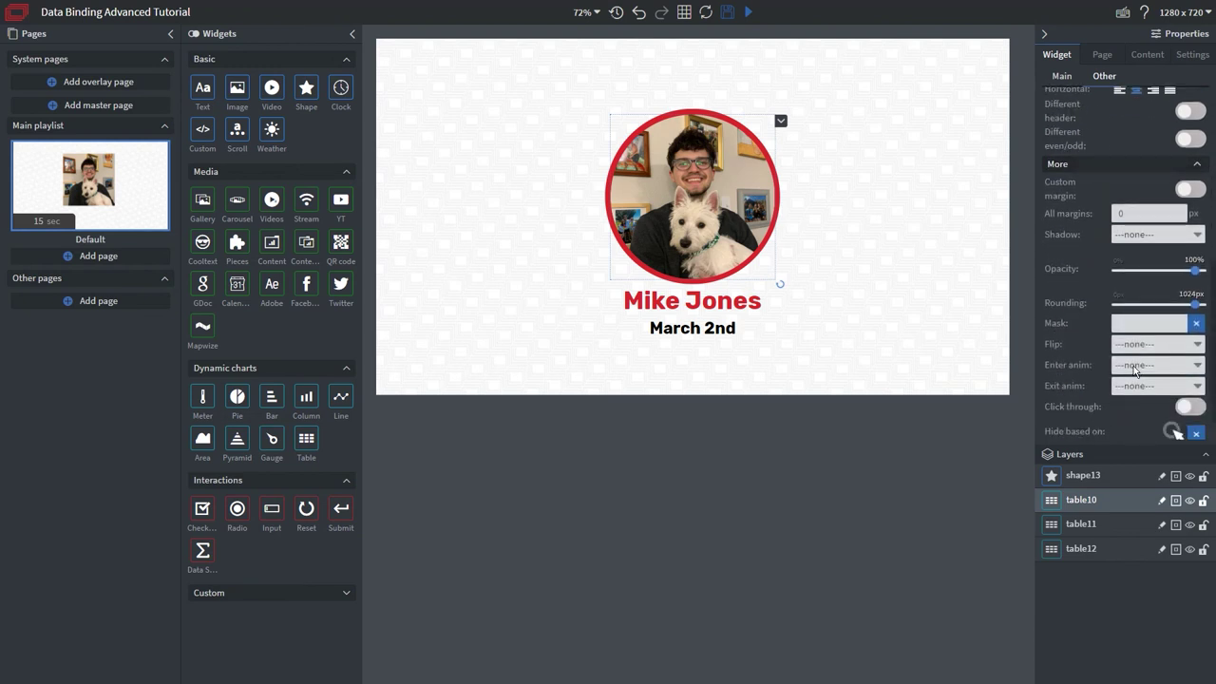
pyautogui.click(1135, 365)
pyautogui.click(1125, 459)
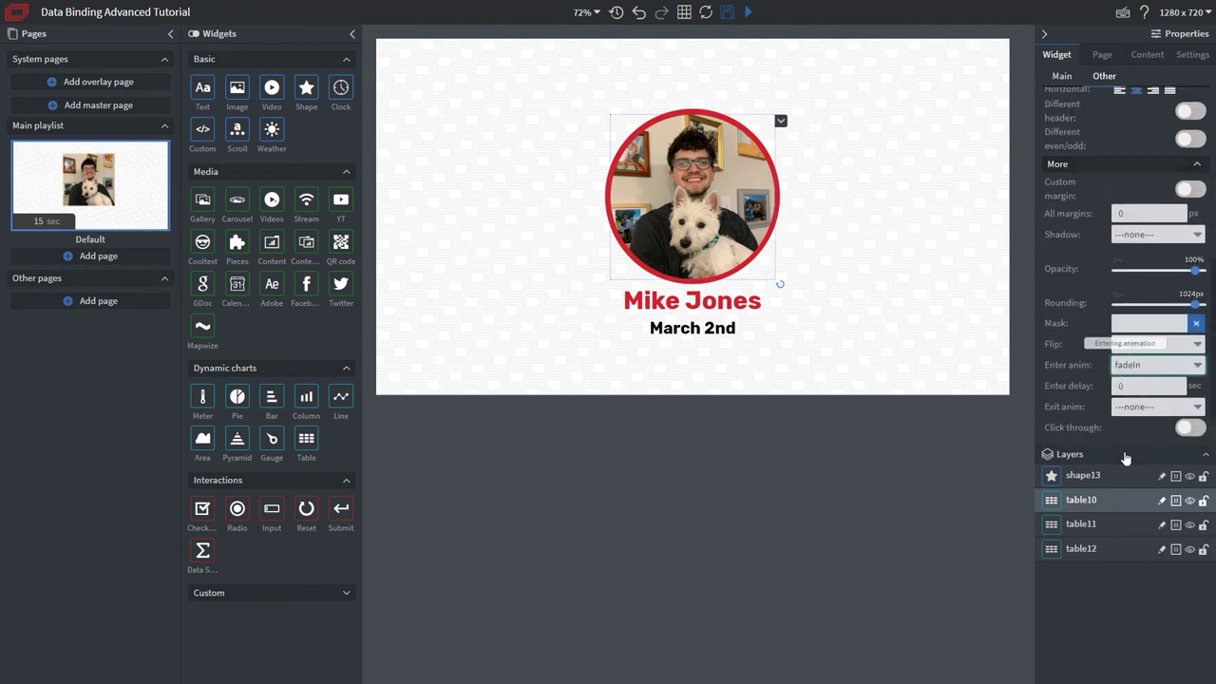
pyautogui.click(1130, 409)
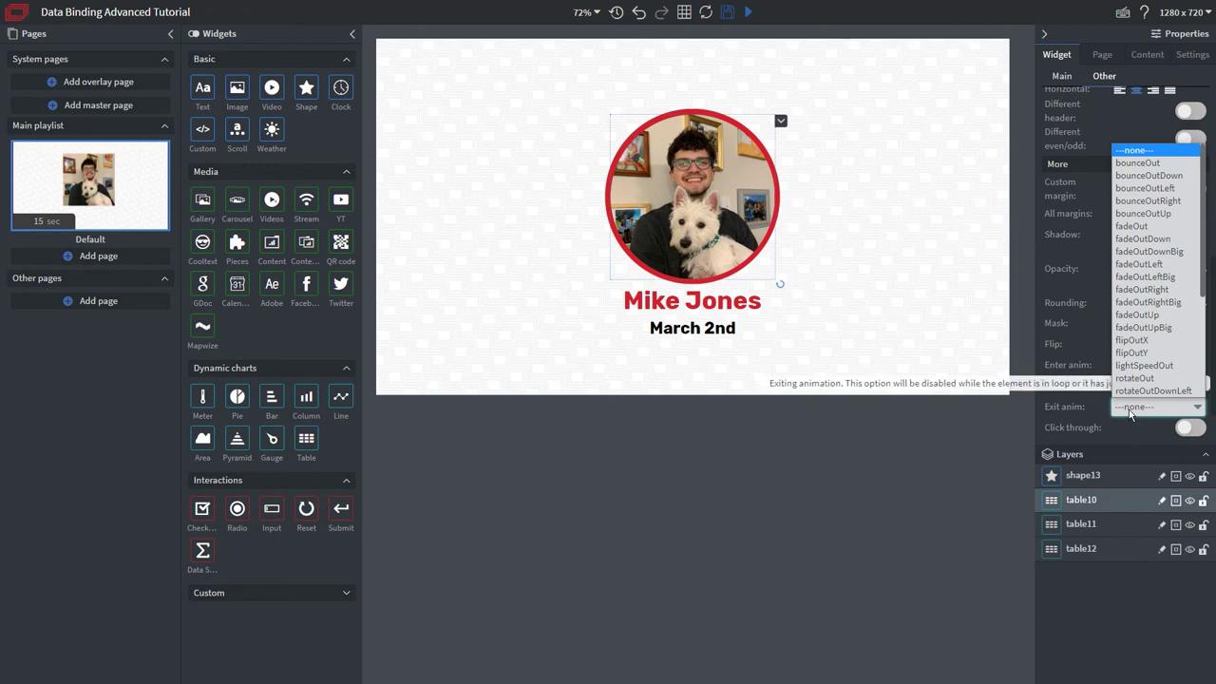
pyautogui.click(1130, 195)
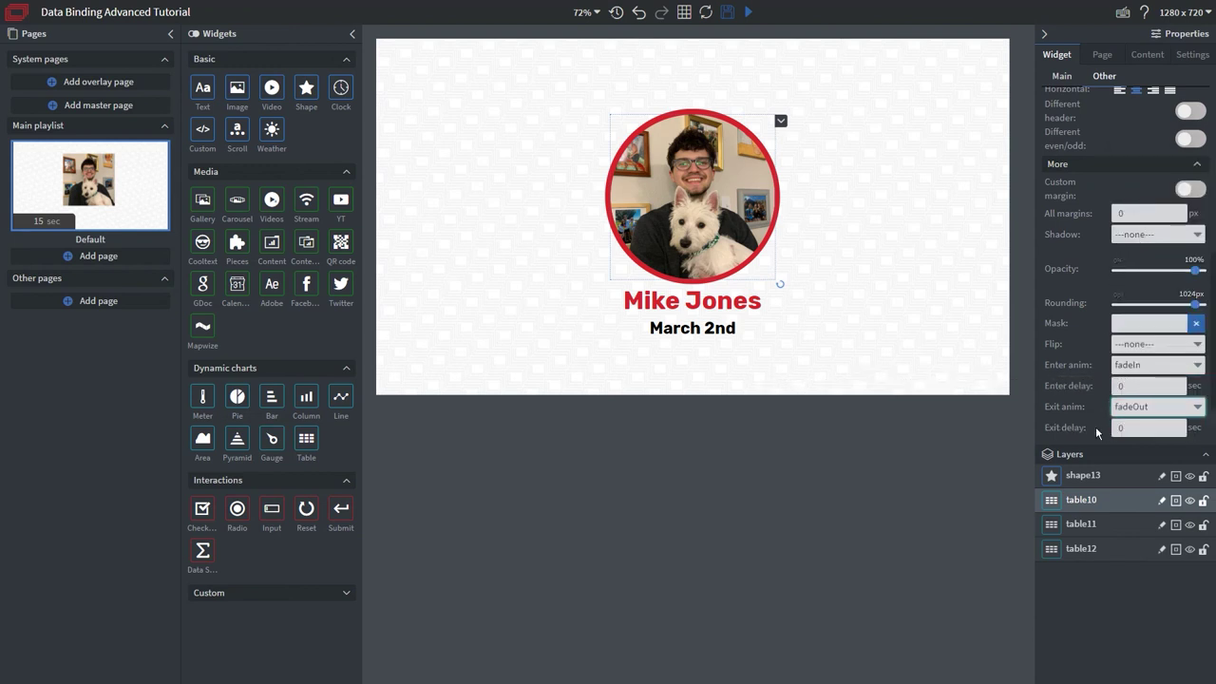
# Give the name widget (table11) a fadeIn with 1 s delay and a fadeOut exit
pyautogui.click(1080, 525)
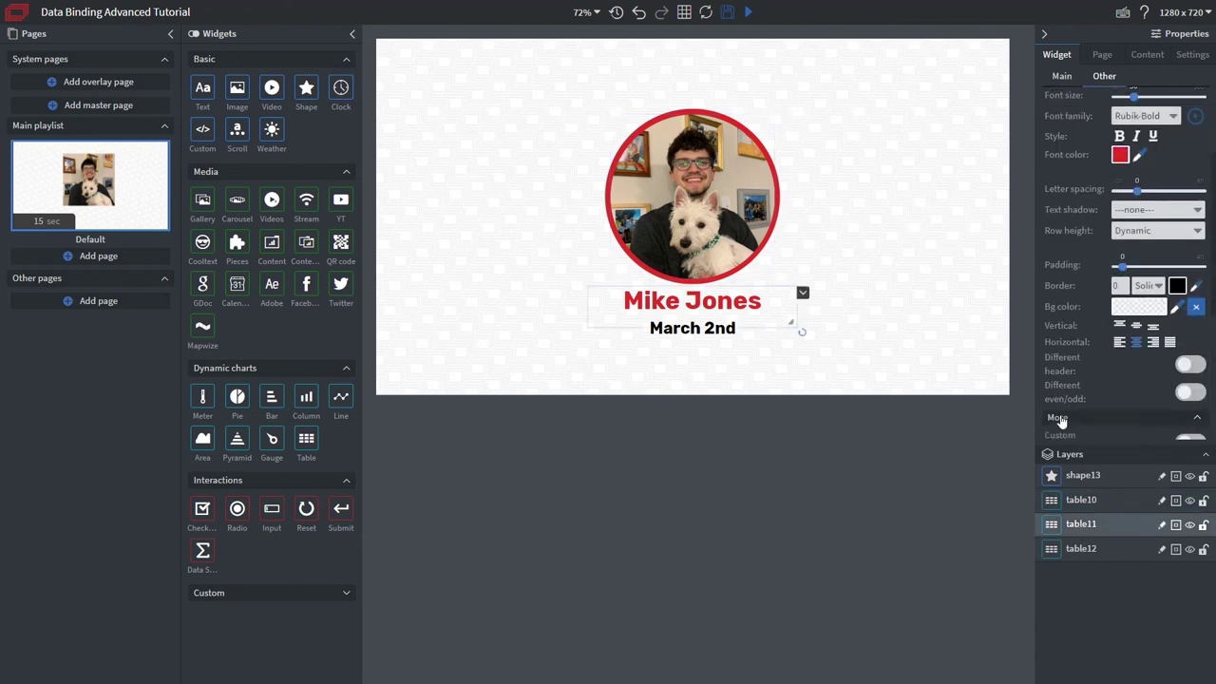
pyautogui.scroll(-3, 1068, 421)
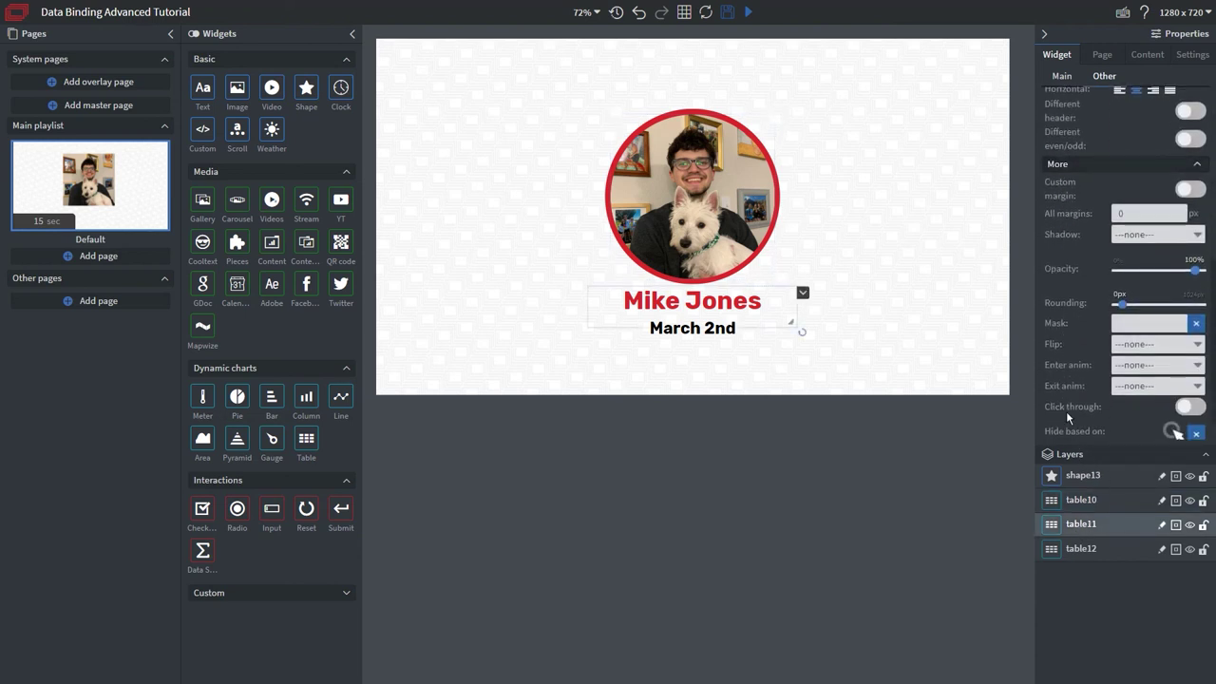
pyautogui.click(1142, 366)
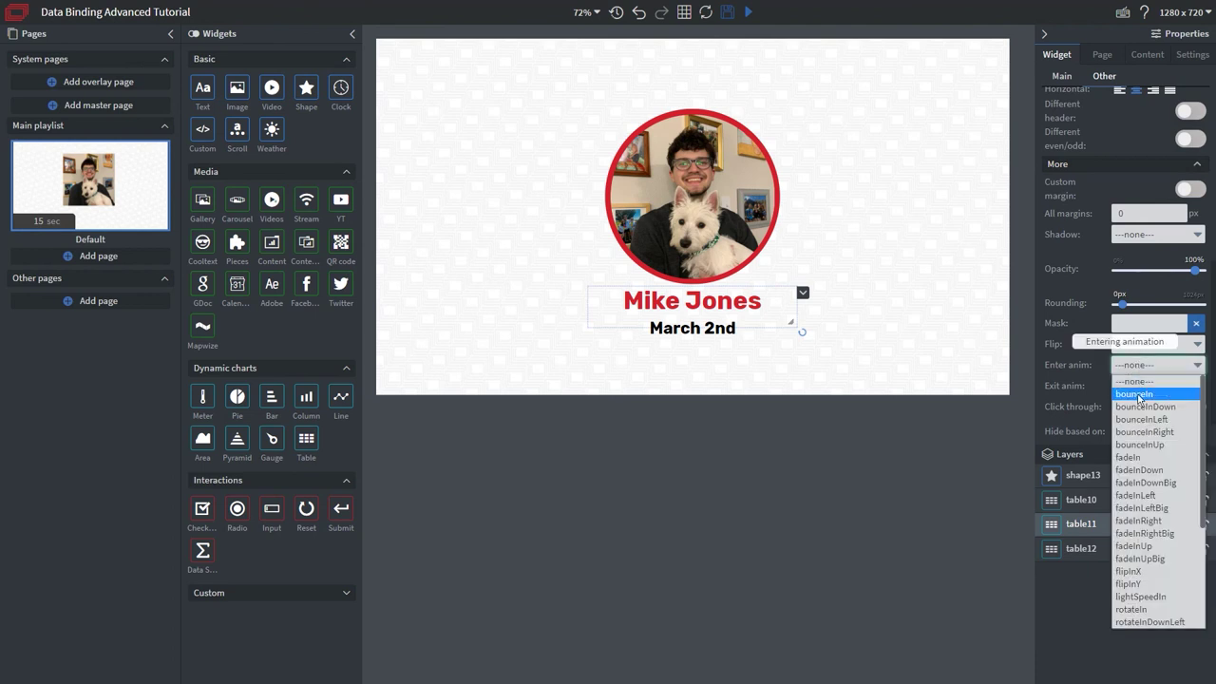
pyautogui.click(1133, 457)
pyautogui.click(1119, 386)
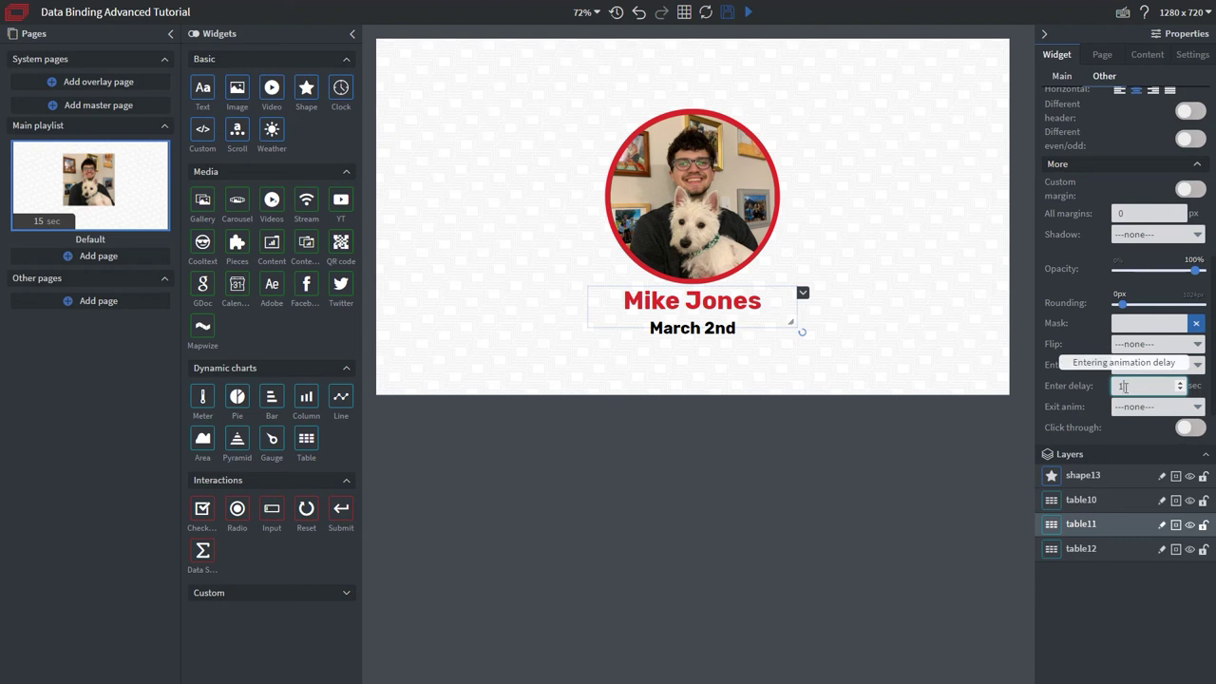
pyautogui.write('1')
pyautogui.click(1127, 407)
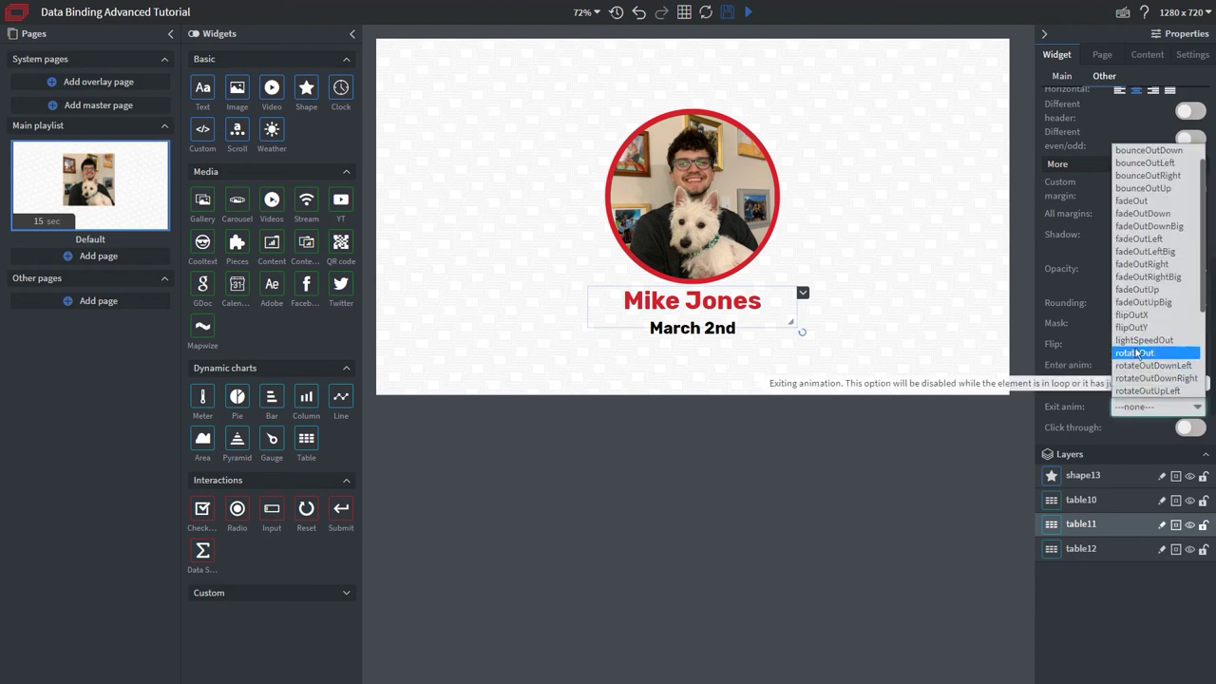
pyautogui.click(1130, 204)
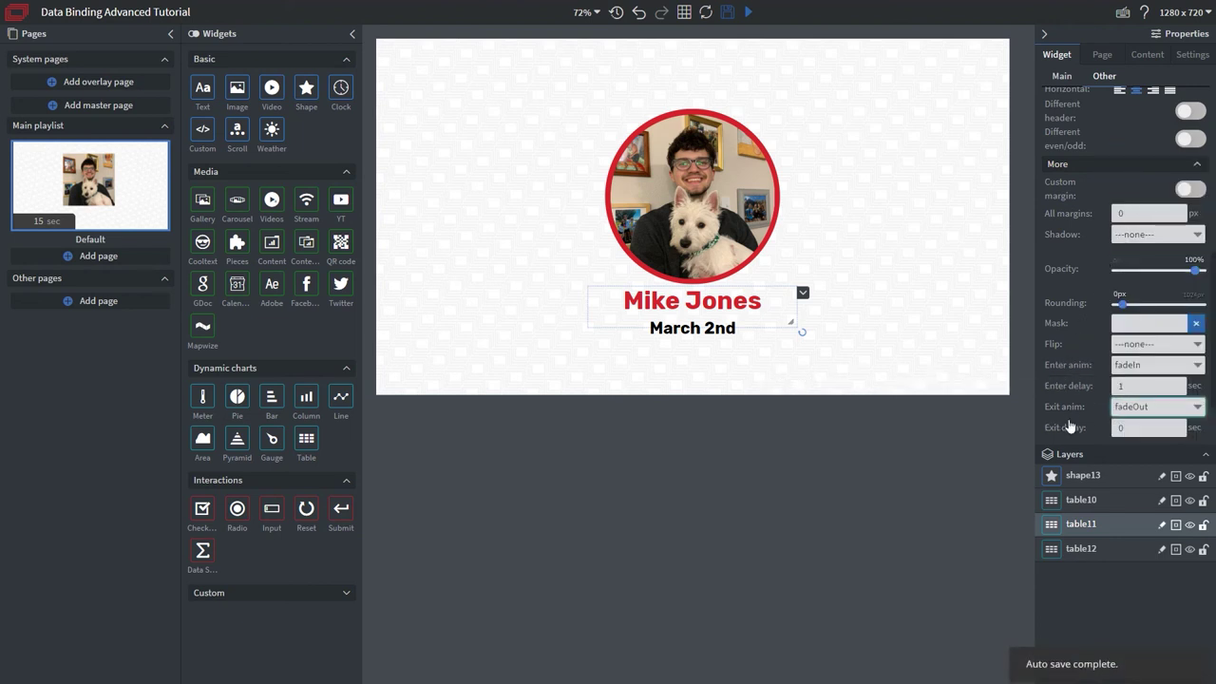
# Give the March 2nd date (table12) a fadeIn with 1.2 s delay and a fadeOut exit
pyautogui.click(1072, 551)
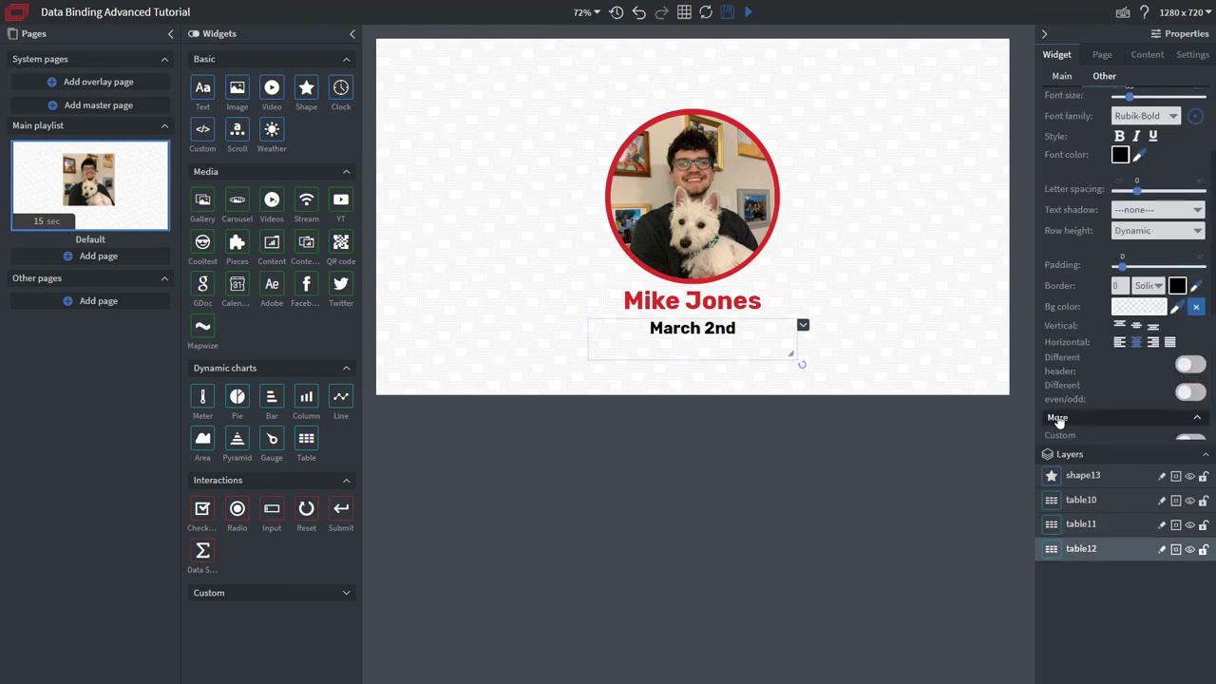
pyautogui.scroll(-5, 1079, 401)
pyautogui.click(1118, 351)
pyautogui.click(1118, 351)
pyautogui.click(1122, 364)
pyautogui.click(1128, 458)
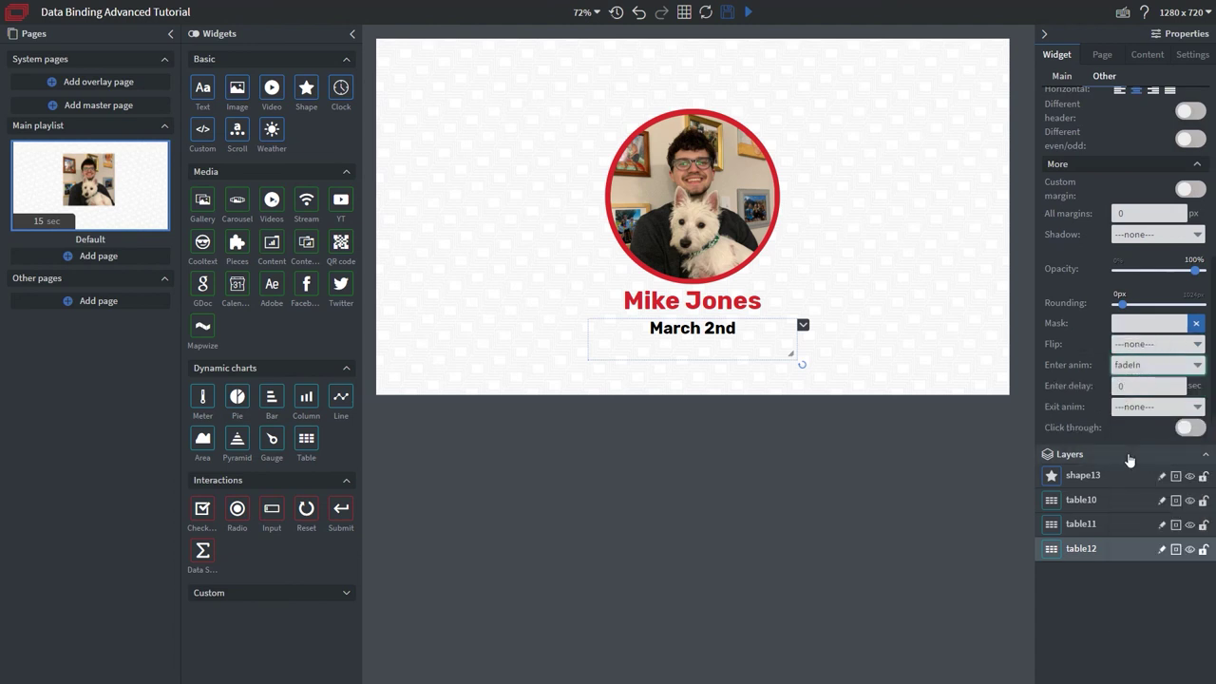
pyautogui.click(1119, 385)
pyautogui.write('1.2')
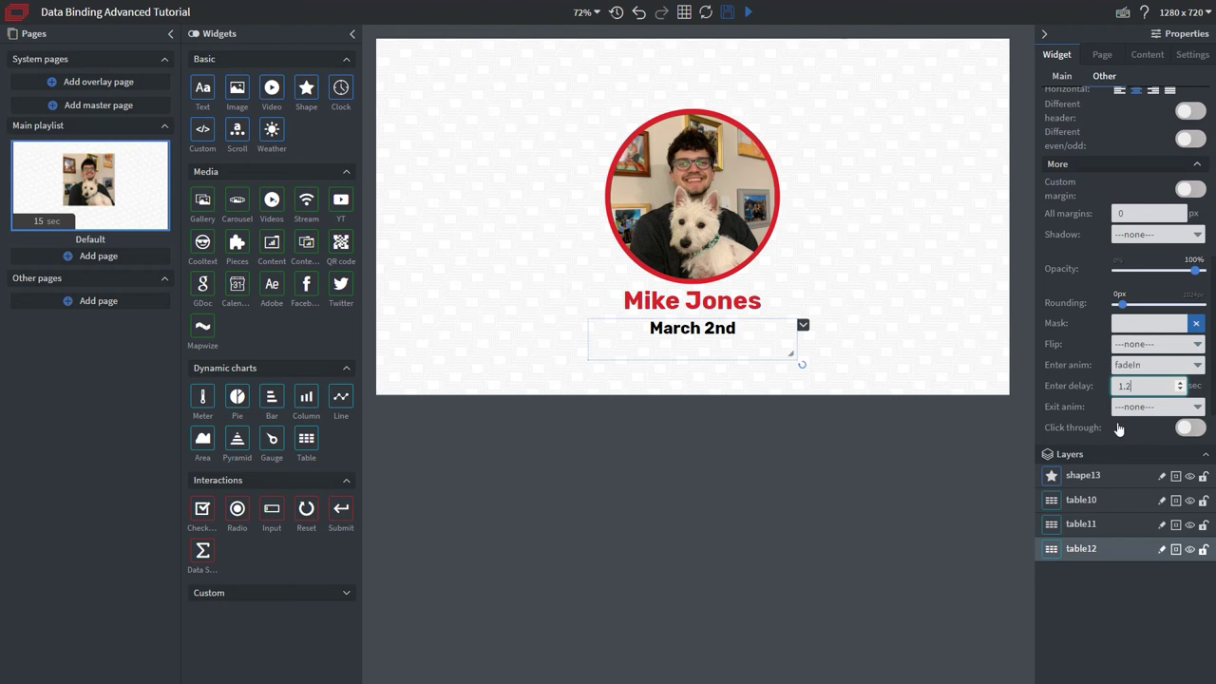
pyautogui.click(1165, 409)
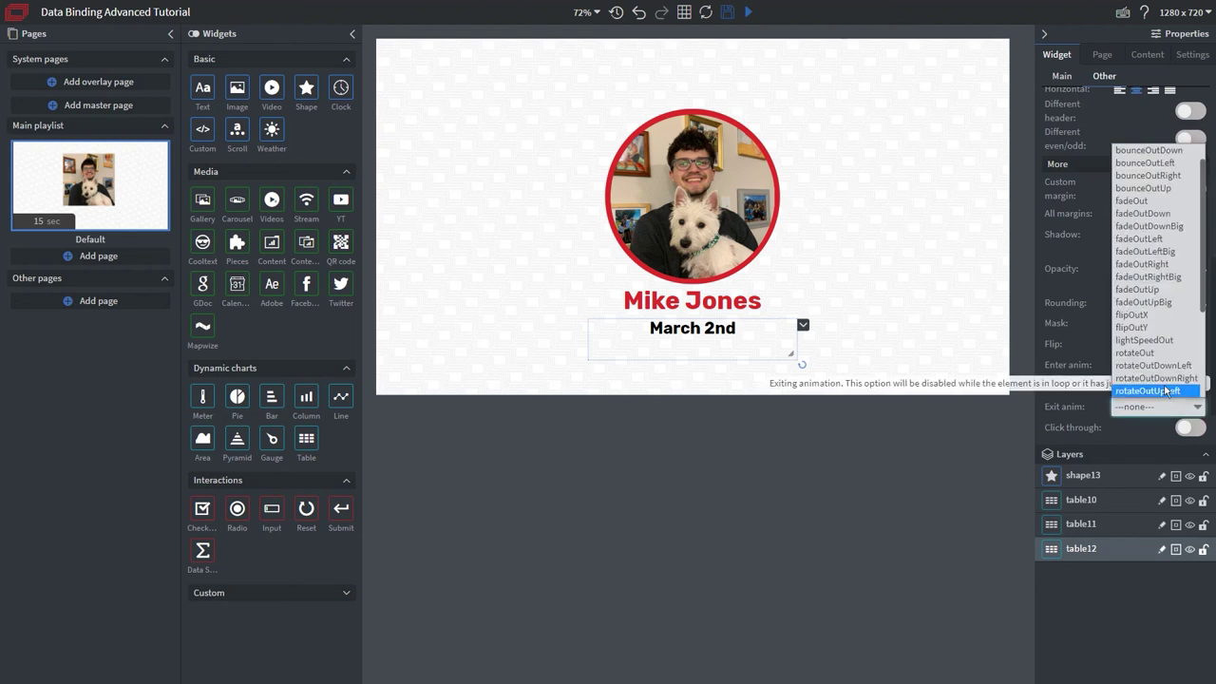
pyautogui.click(1145, 201)
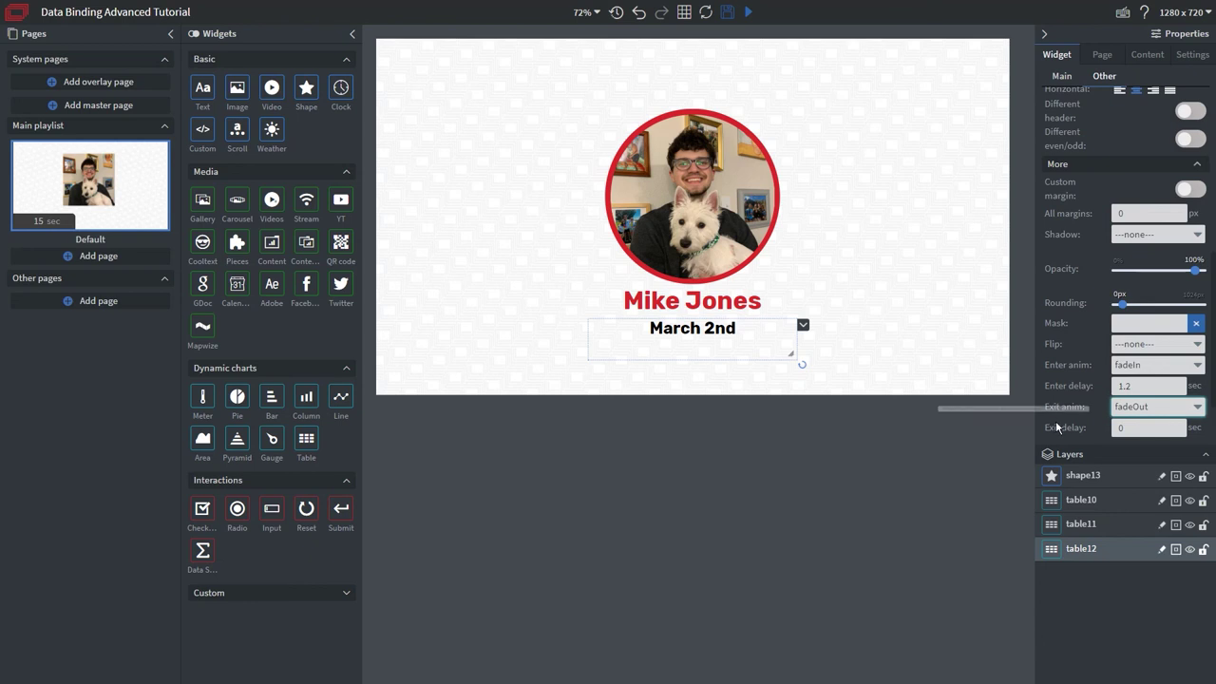
# Give shape13 fadeIn, a repeating pulse with 3 s delay, and fadeOut, then save
pyautogui.click(1070, 477)
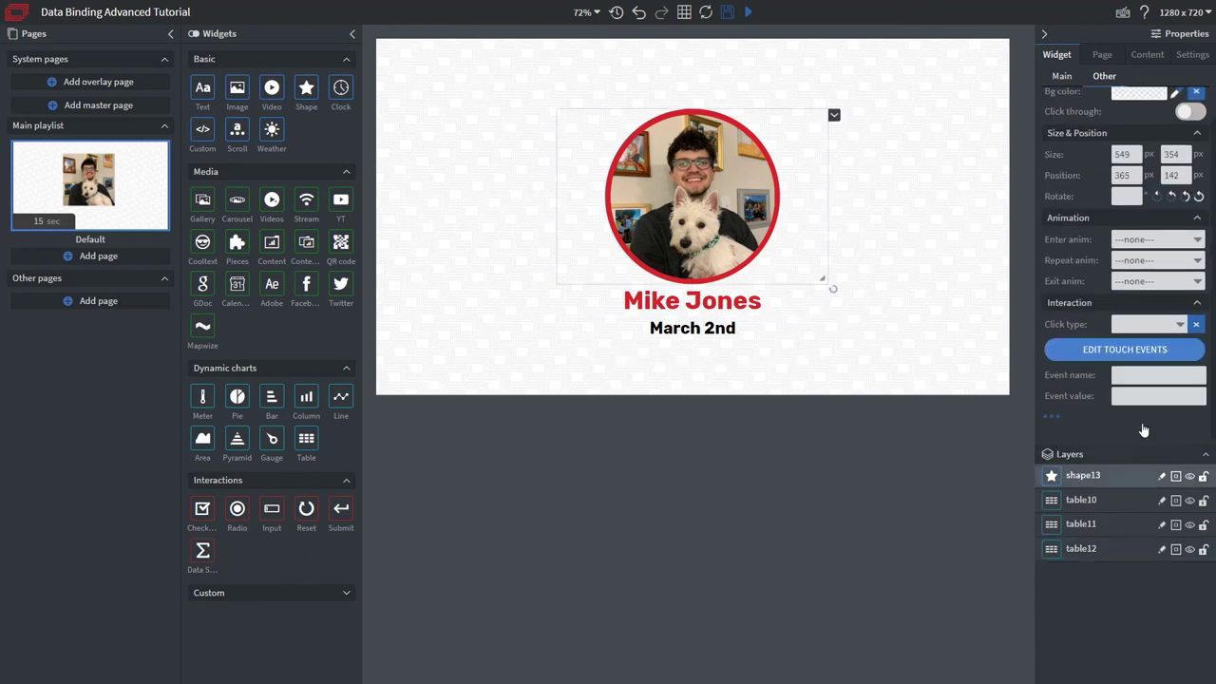
pyautogui.click(1189, 244)
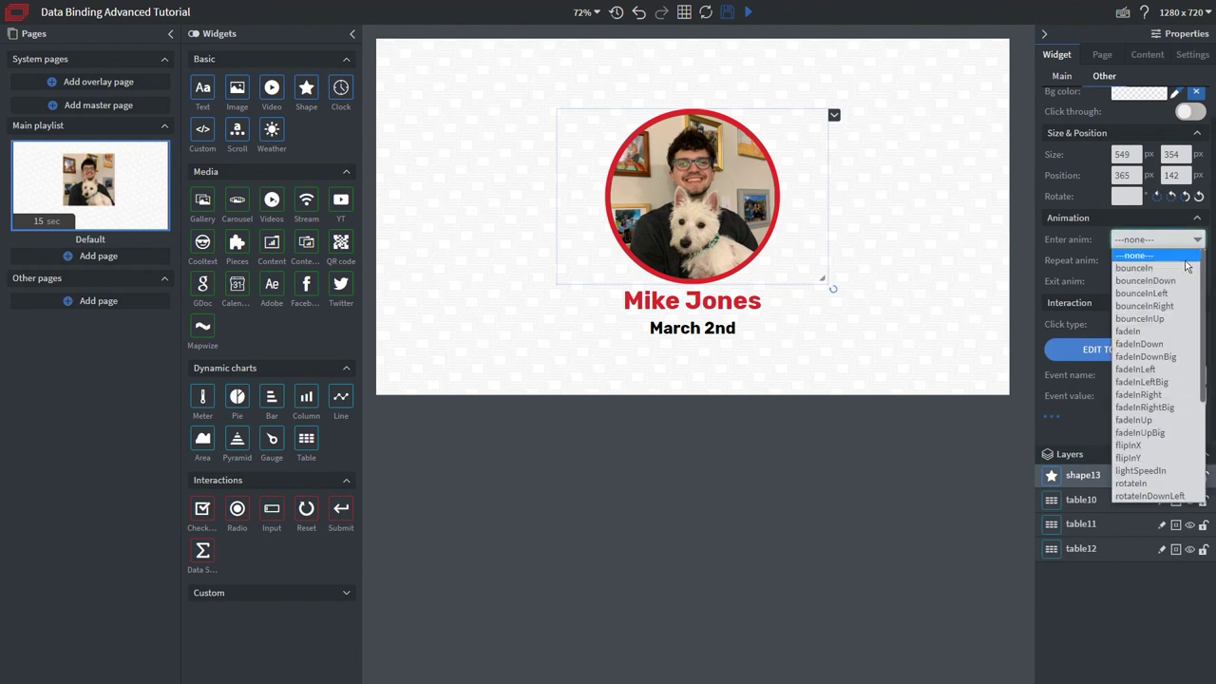
pyautogui.click(1170, 335)
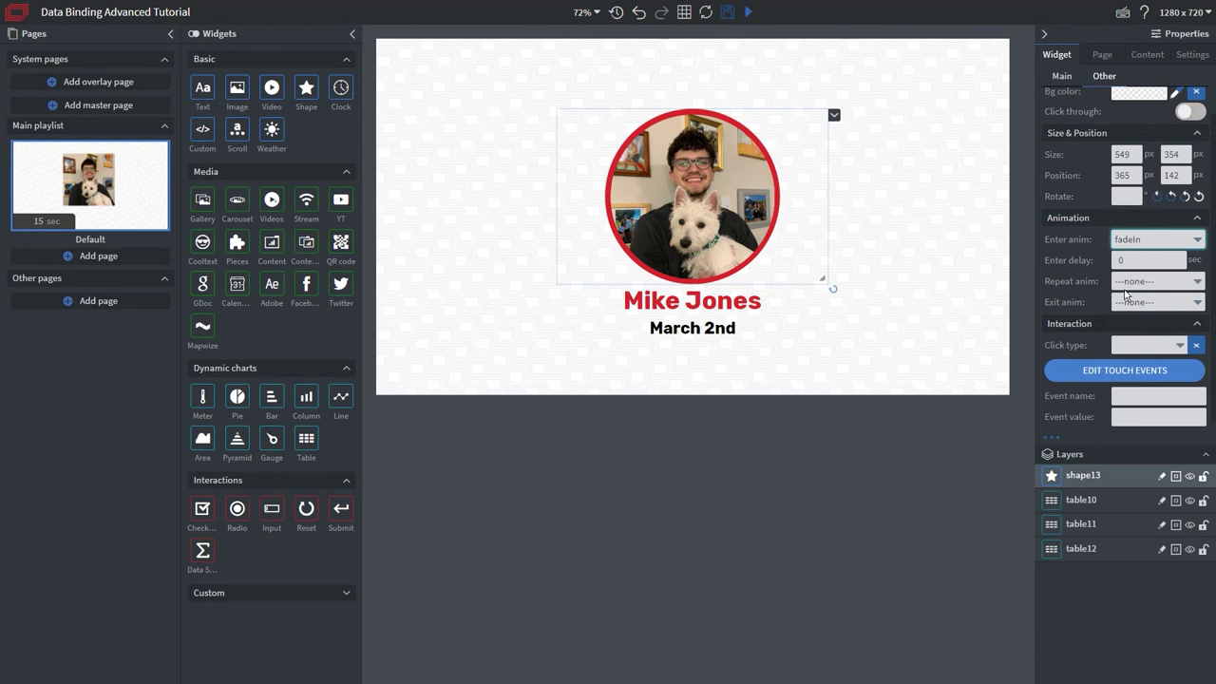
pyautogui.click(1126, 286)
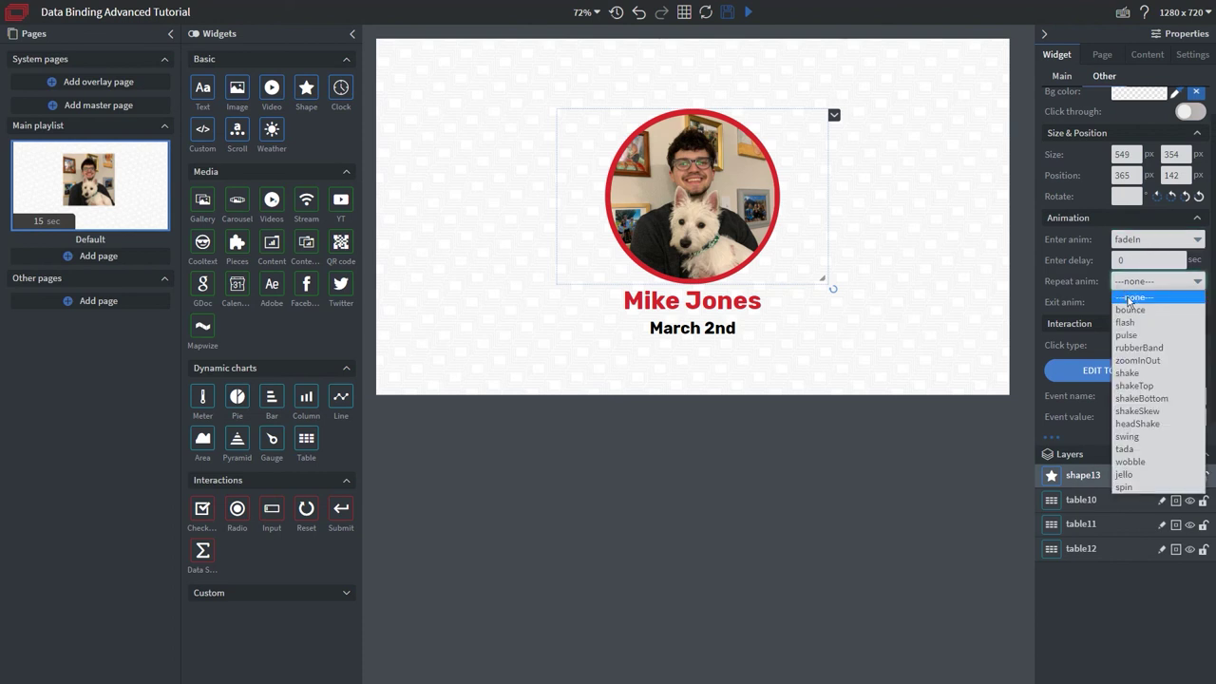
pyautogui.click(1138, 348)
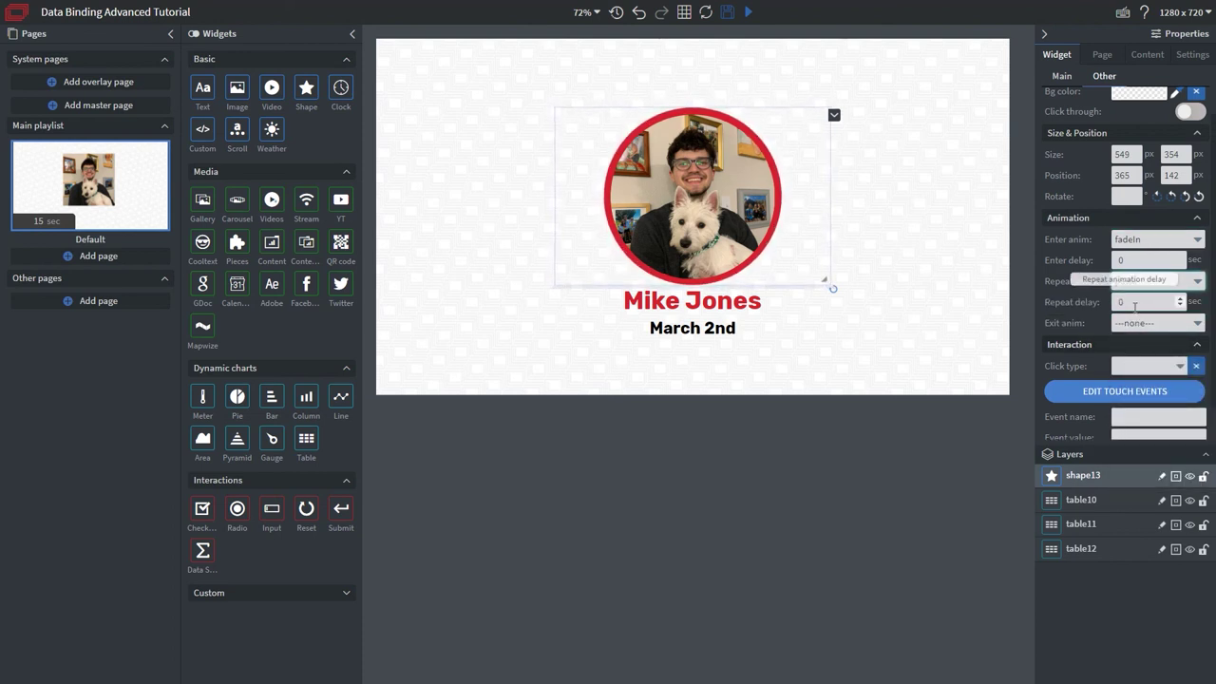
pyautogui.click(1121, 301)
pyautogui.write('3')
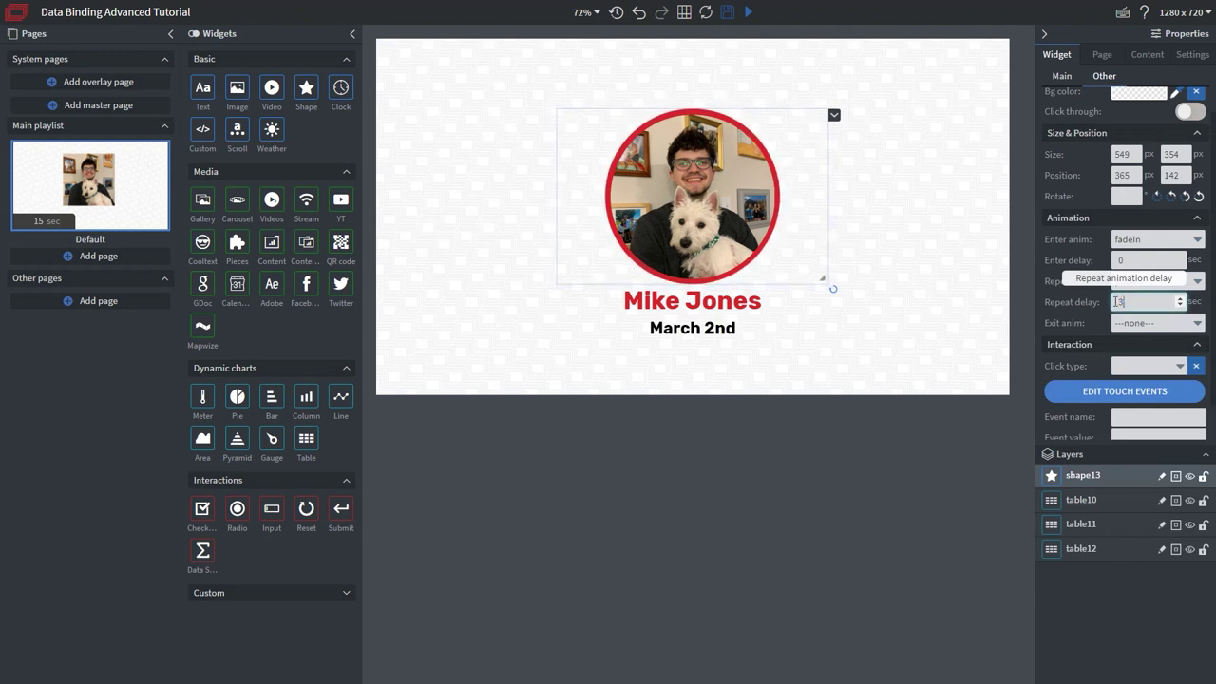
pyautogui.click(1154, 323)
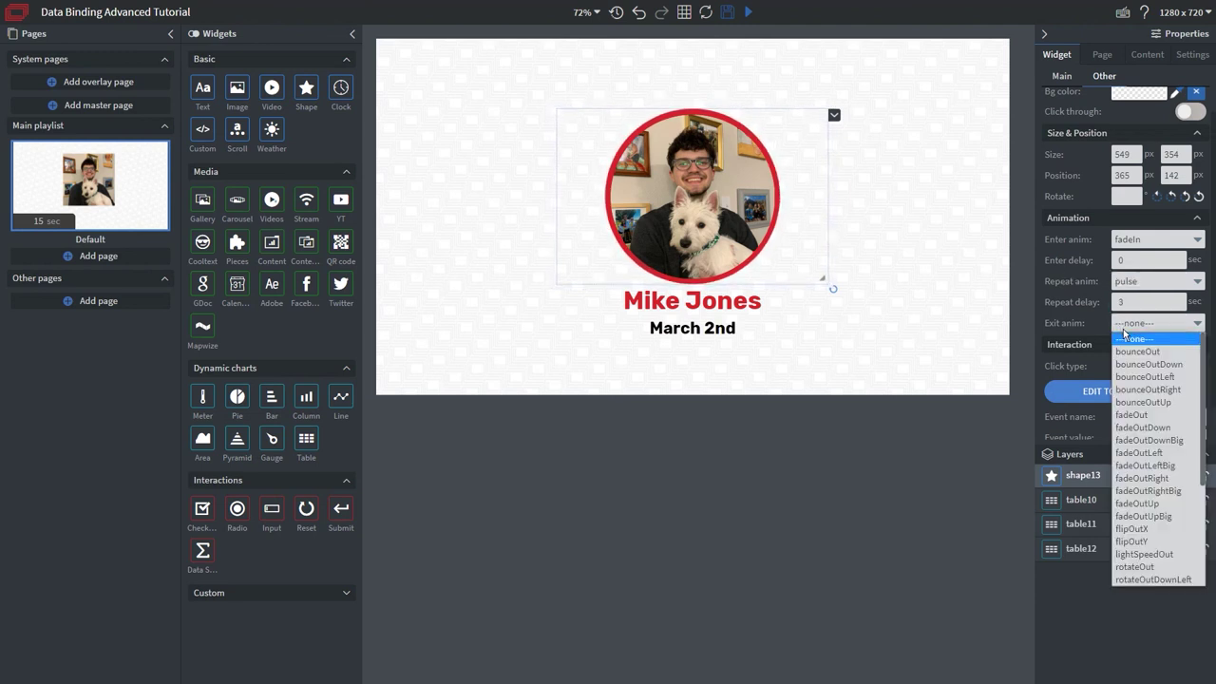
pyautogui.click(1142, 415)
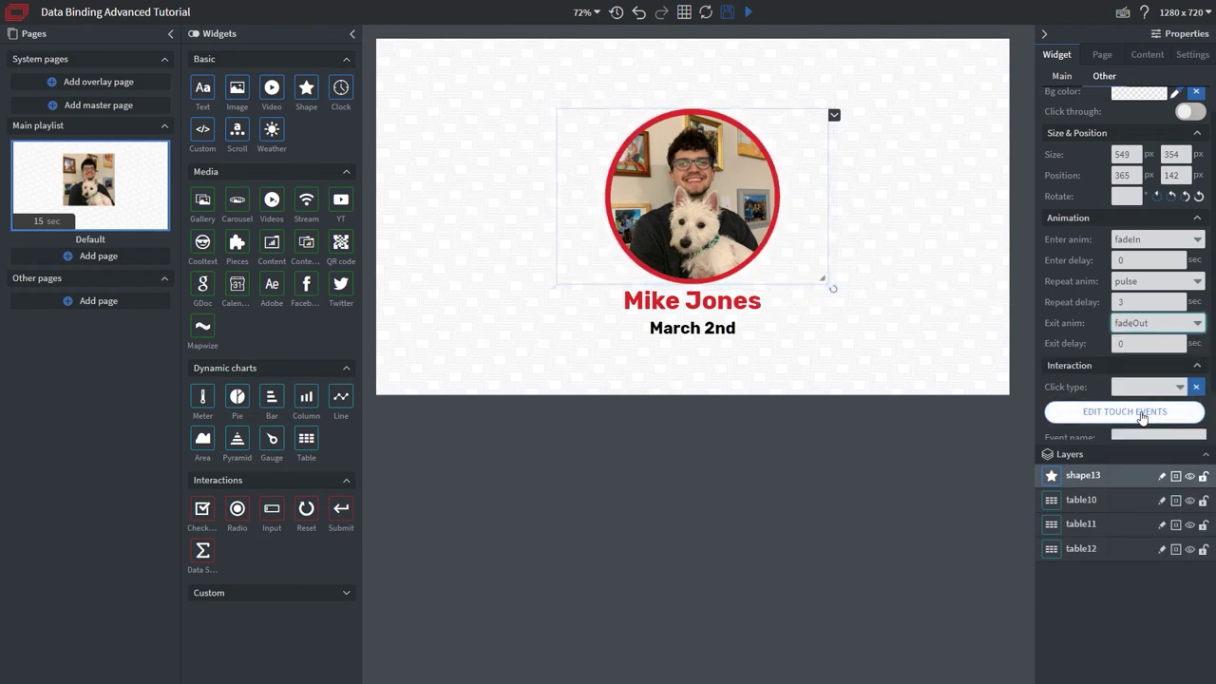
pyautogui.click(719, 83)
pyautogui.click(727, 13)
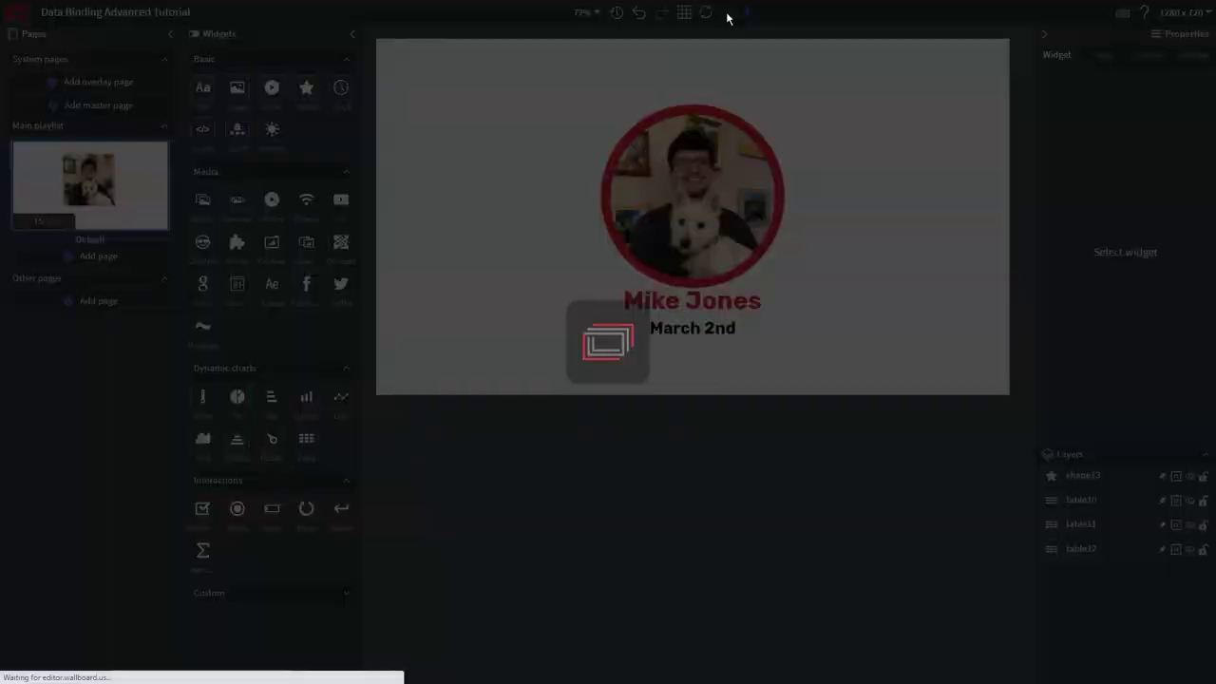